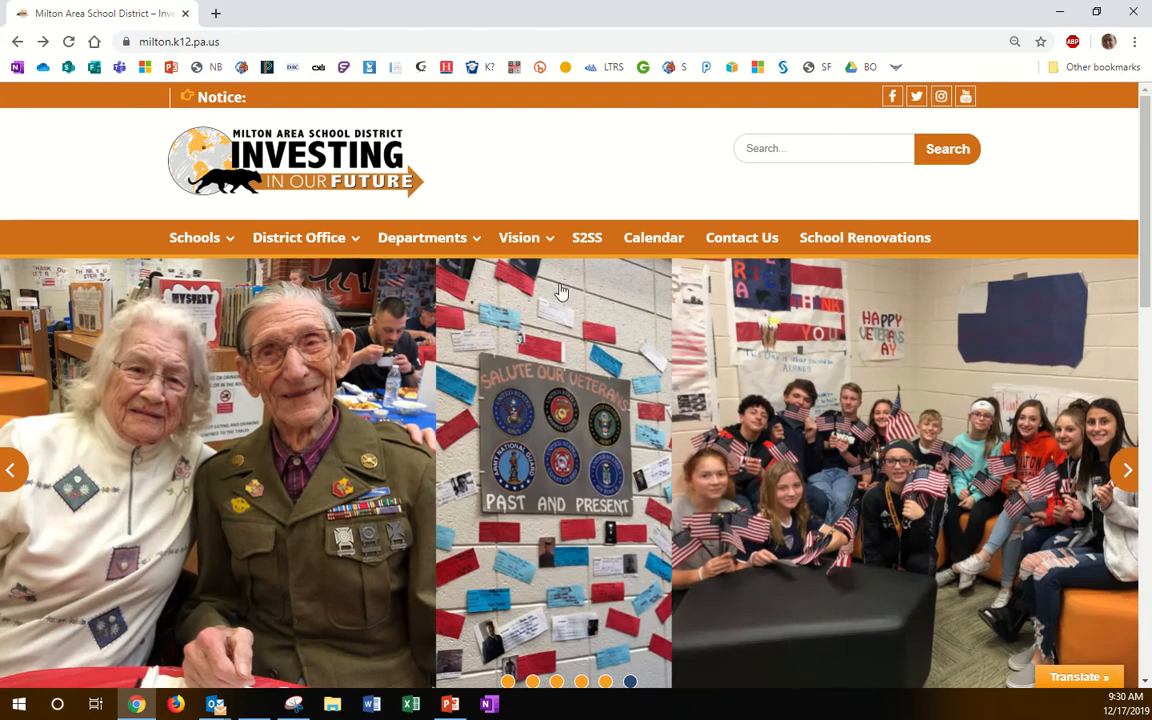
Step: Open Office 365 from the district website's Staff Resources page and launch SharePoint
scroll(338, 366, down, 3)
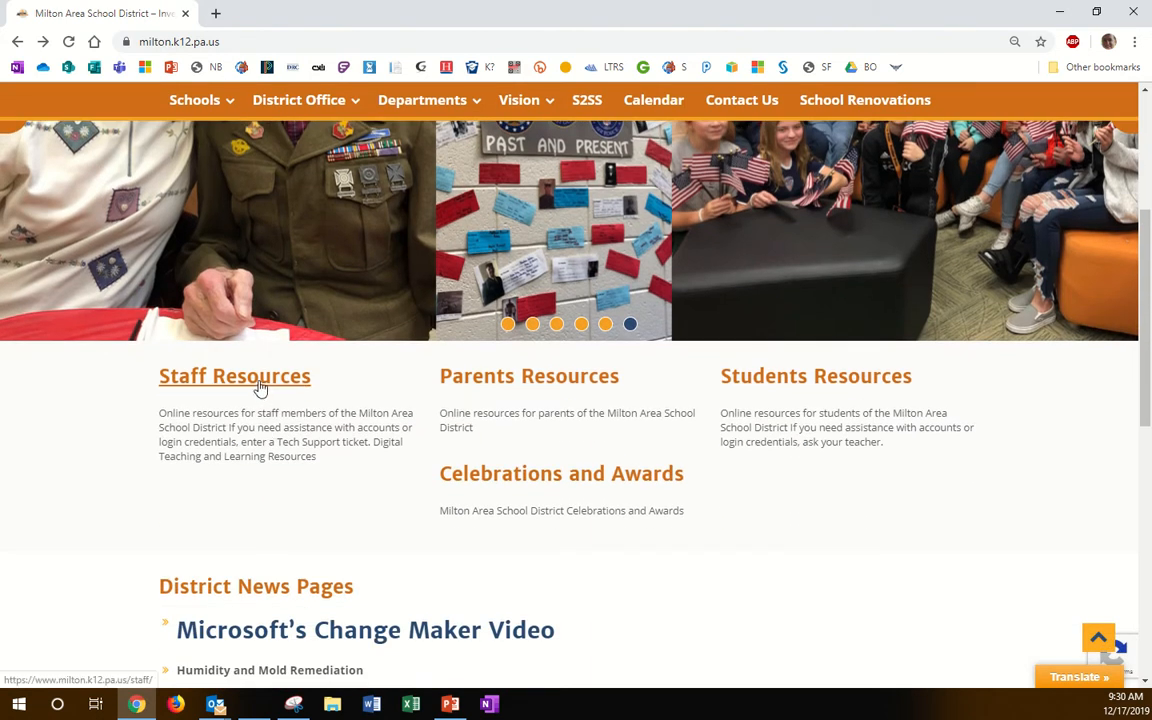
click(260, 388)
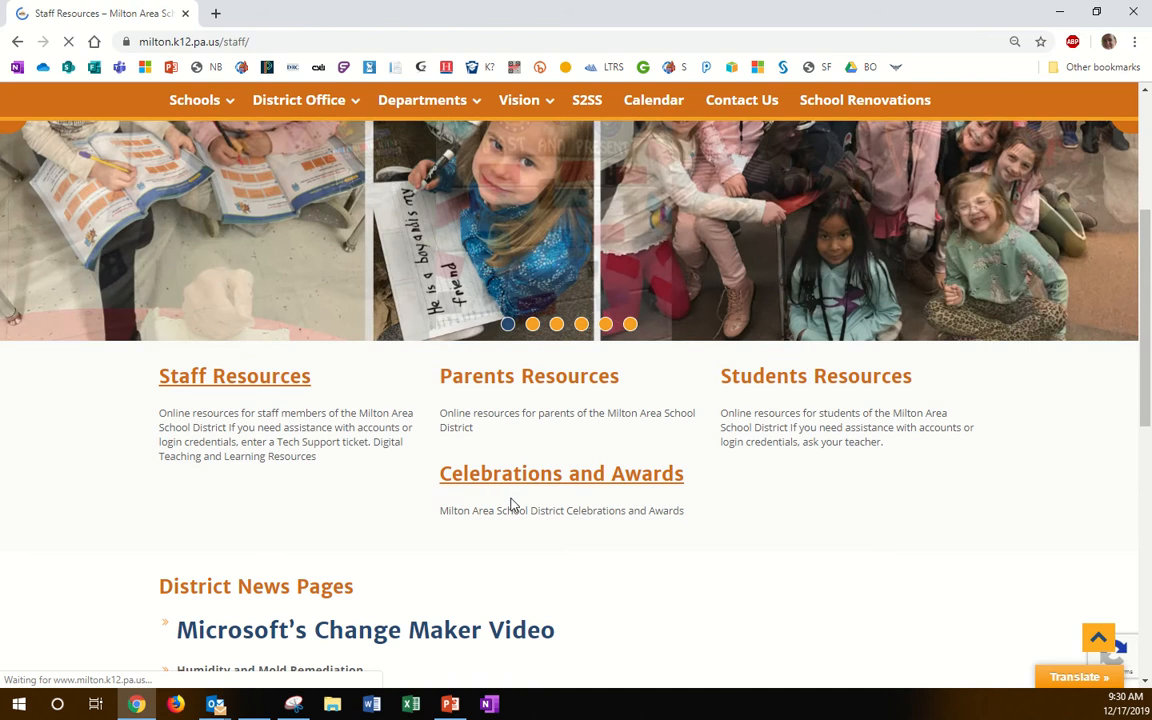
scroll(545, 504, down, 6)
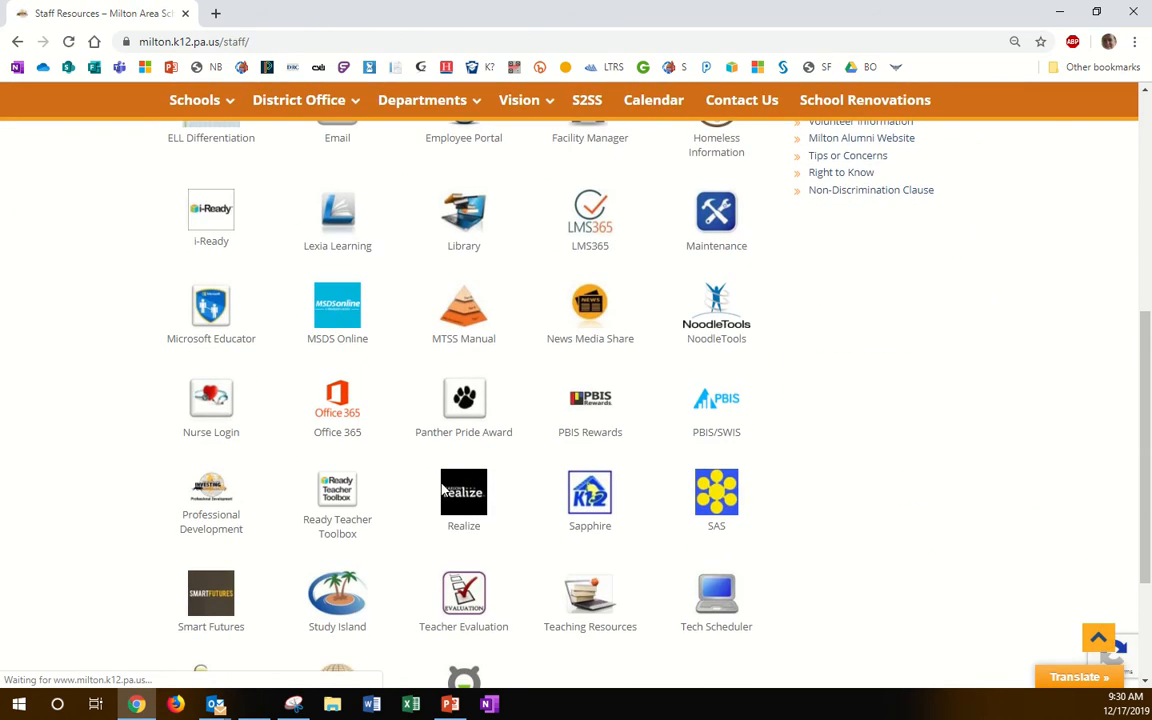
click(338, 401)
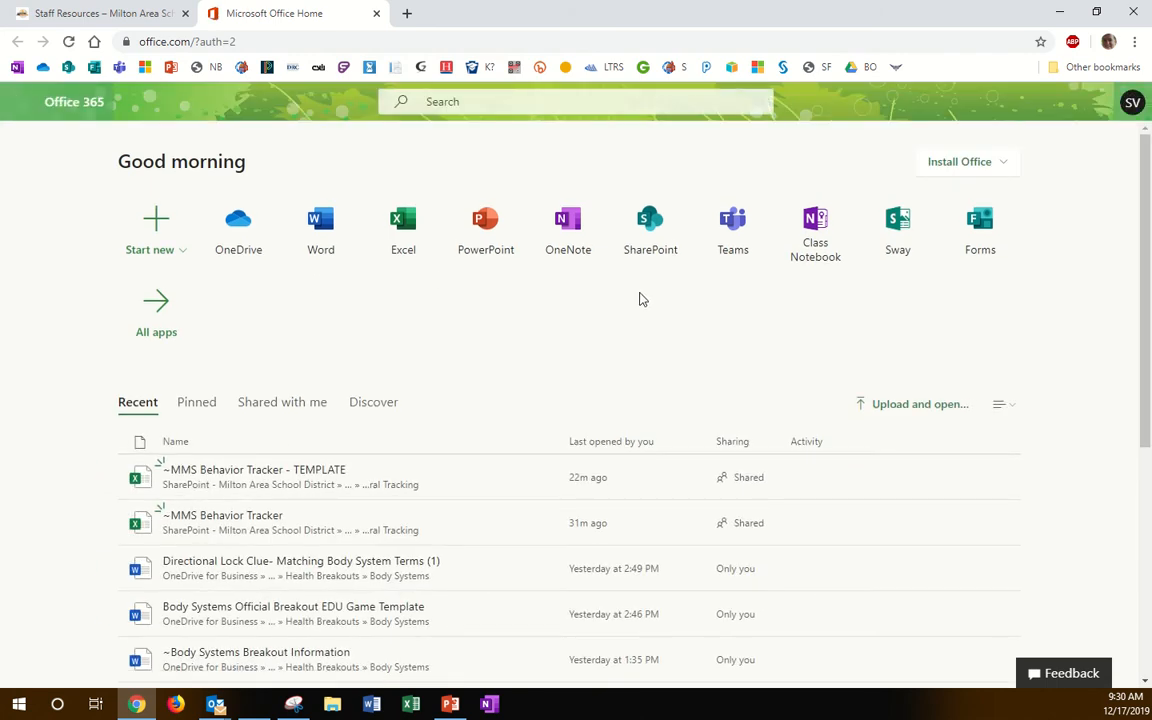
click(651, 232)
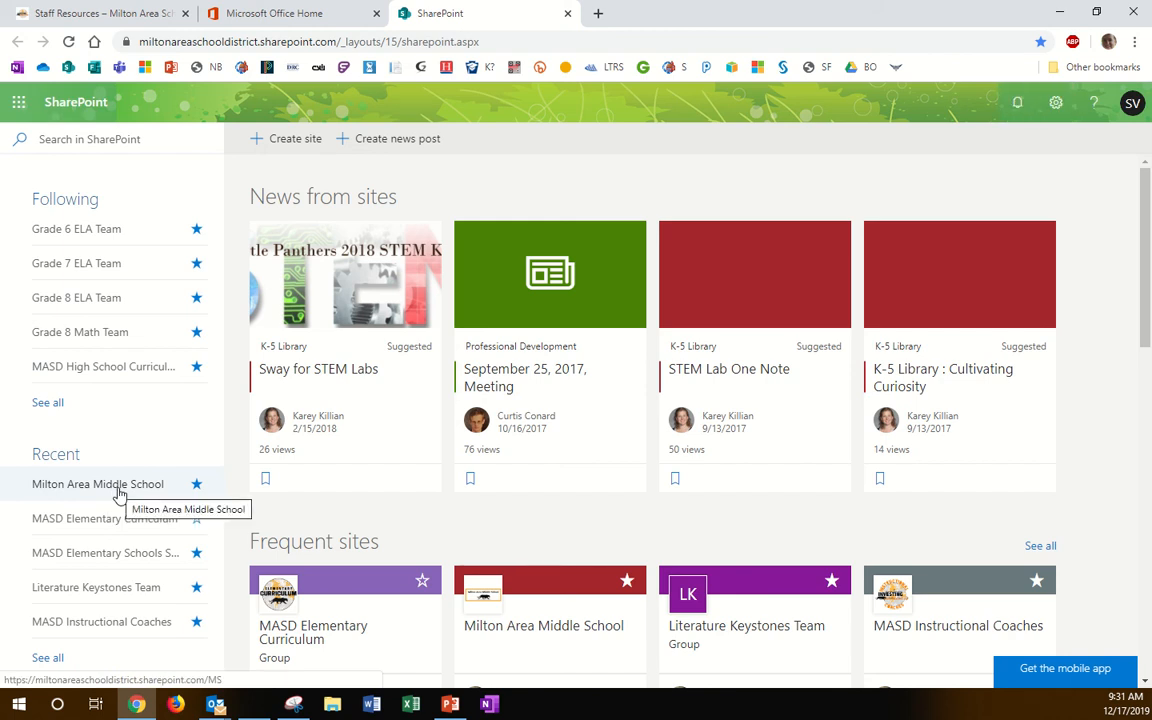
Step: Open the MASD Behavioral Tracking folder in the Milton Area Middle School site's Documents library
click(110, 485)
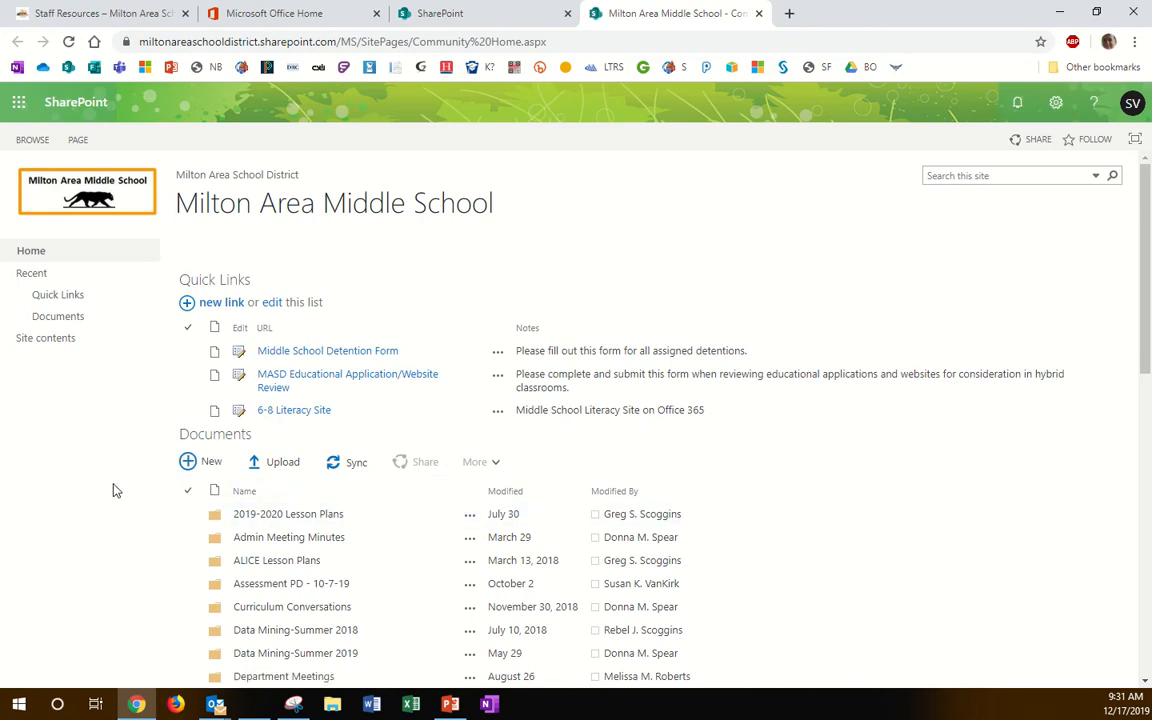
click(66, 318)
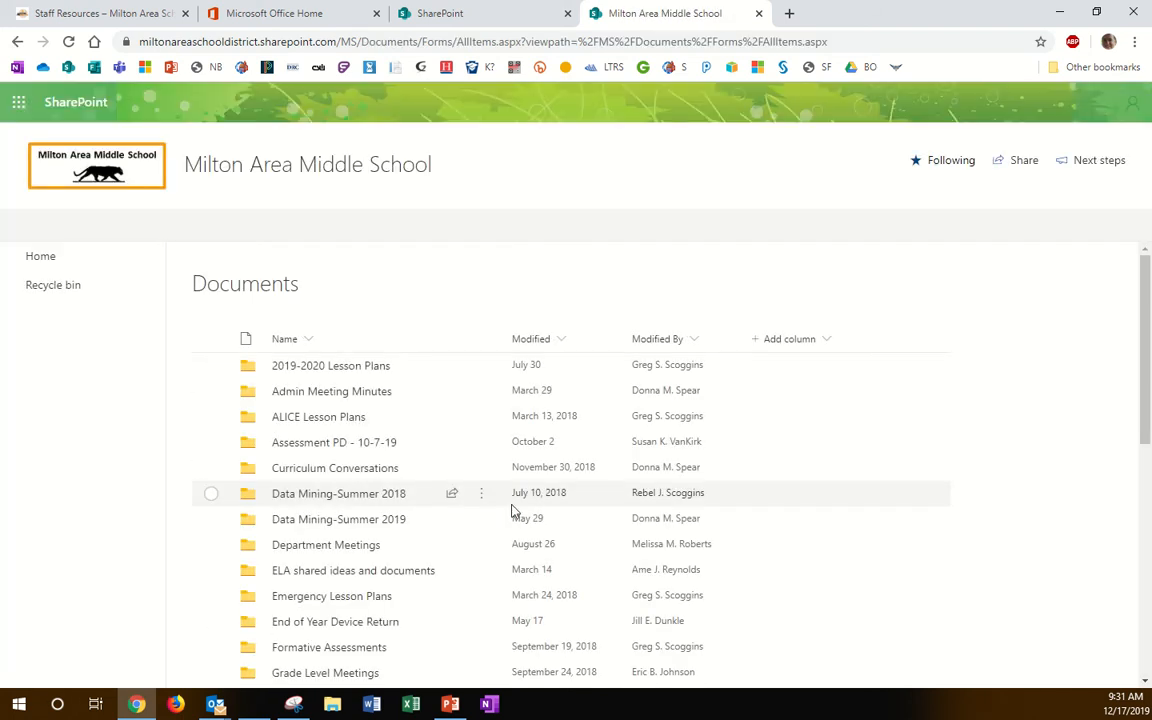
scroll(330, 517, down, 4)
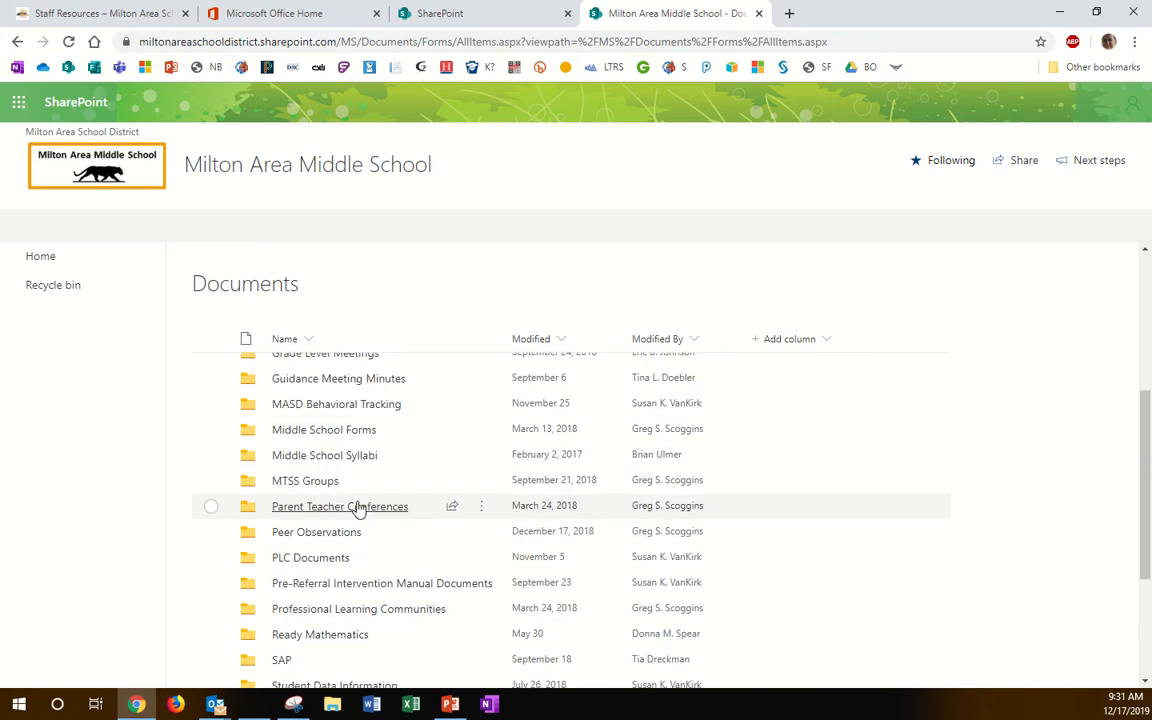
click(351, 410)
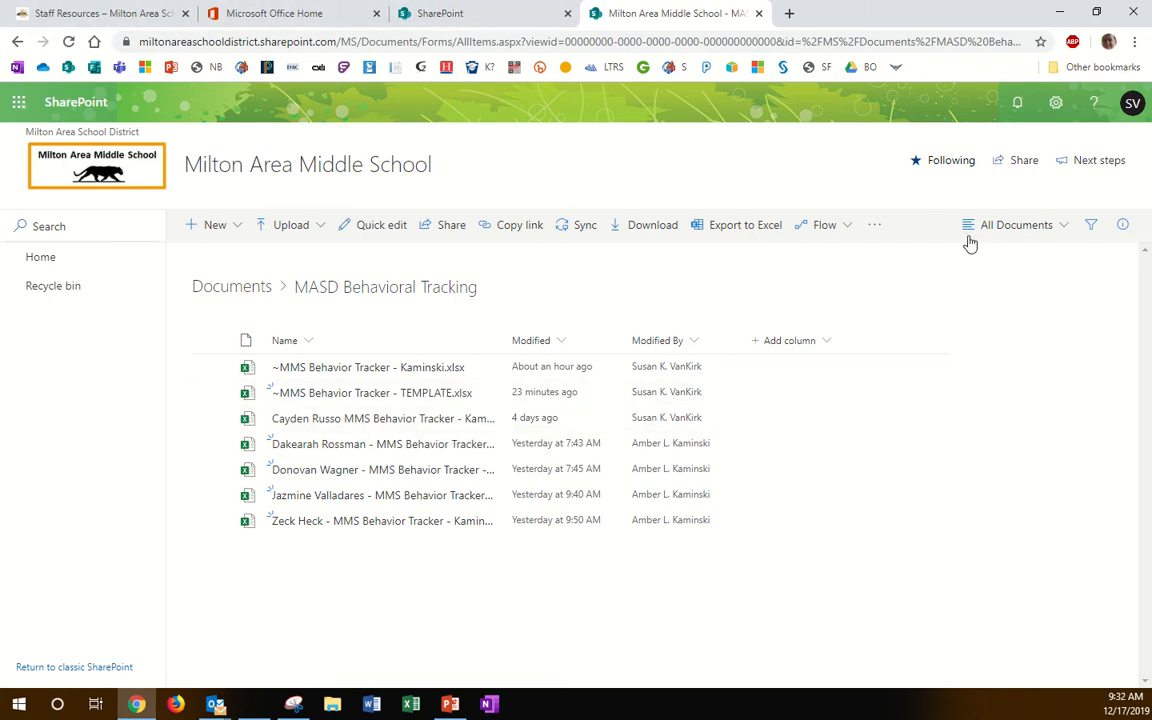
Step: Bookmark the MASD Behavioral Tracking folder page as BT in the Bookmarks bar folder
click(1041, 42)
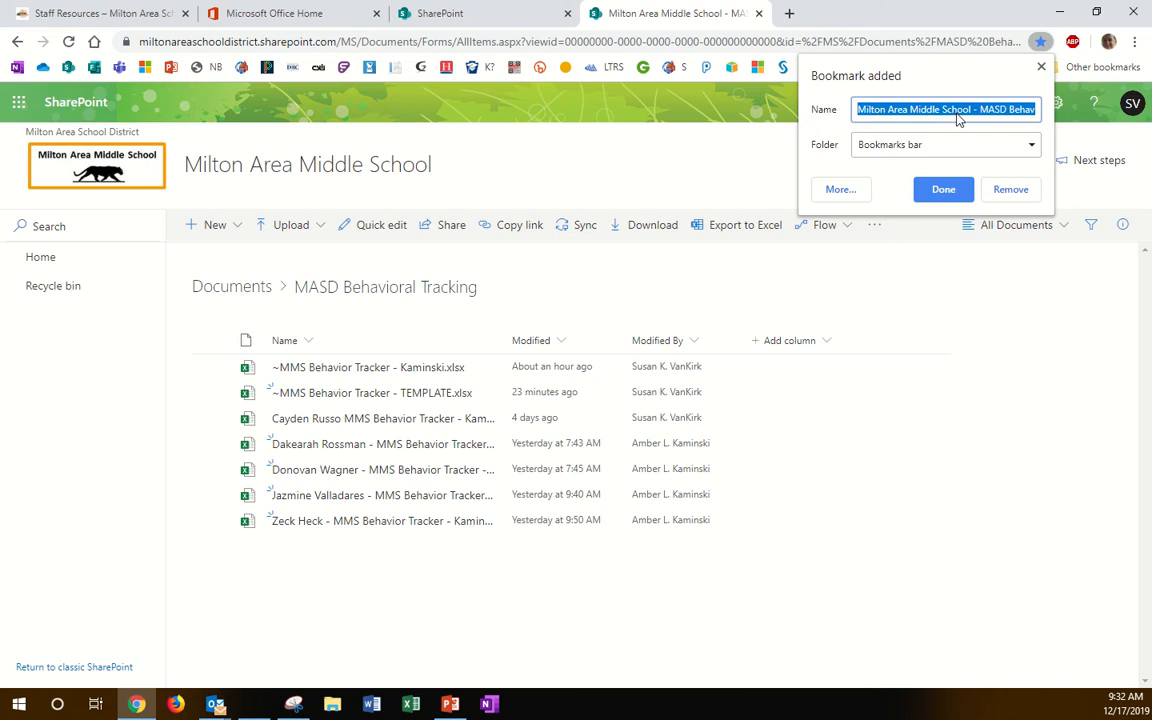
key(BackSpace)
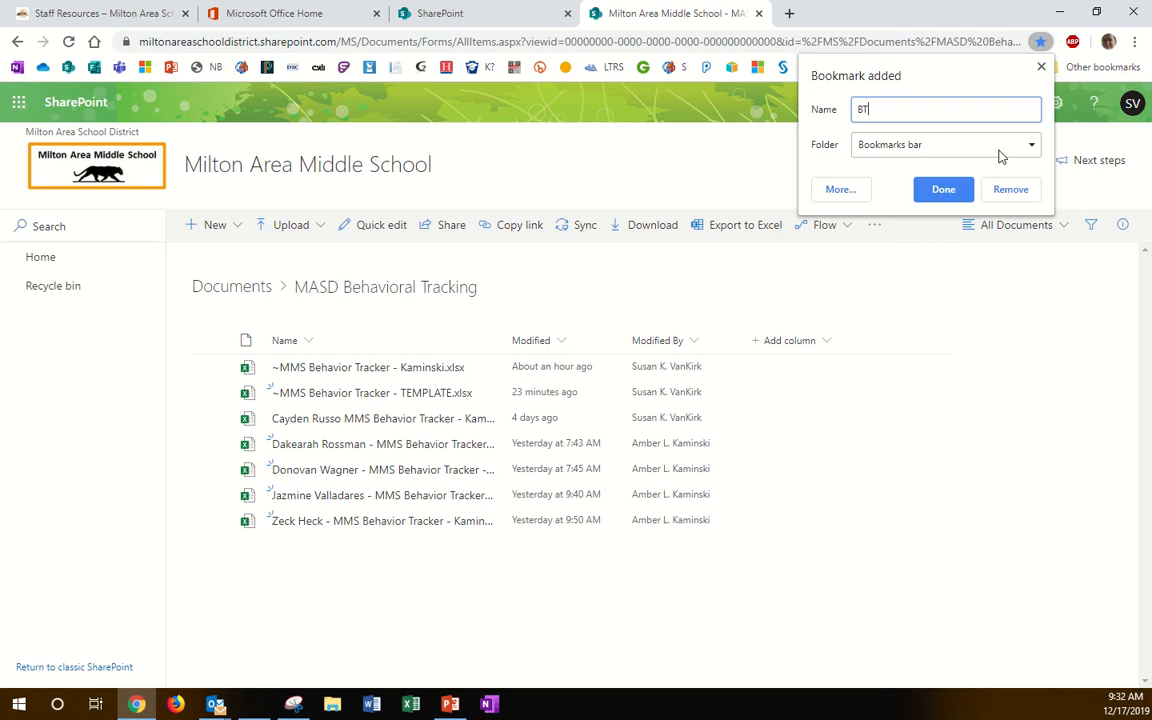
click(1032, 147)
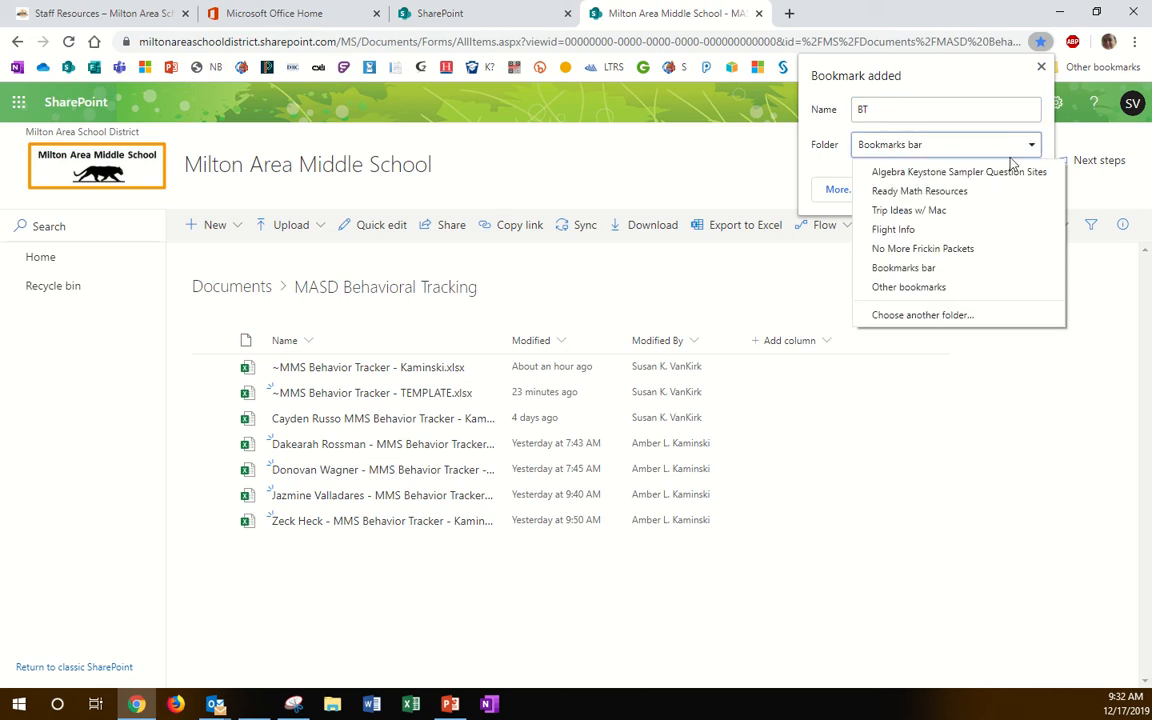
click(938, 270)
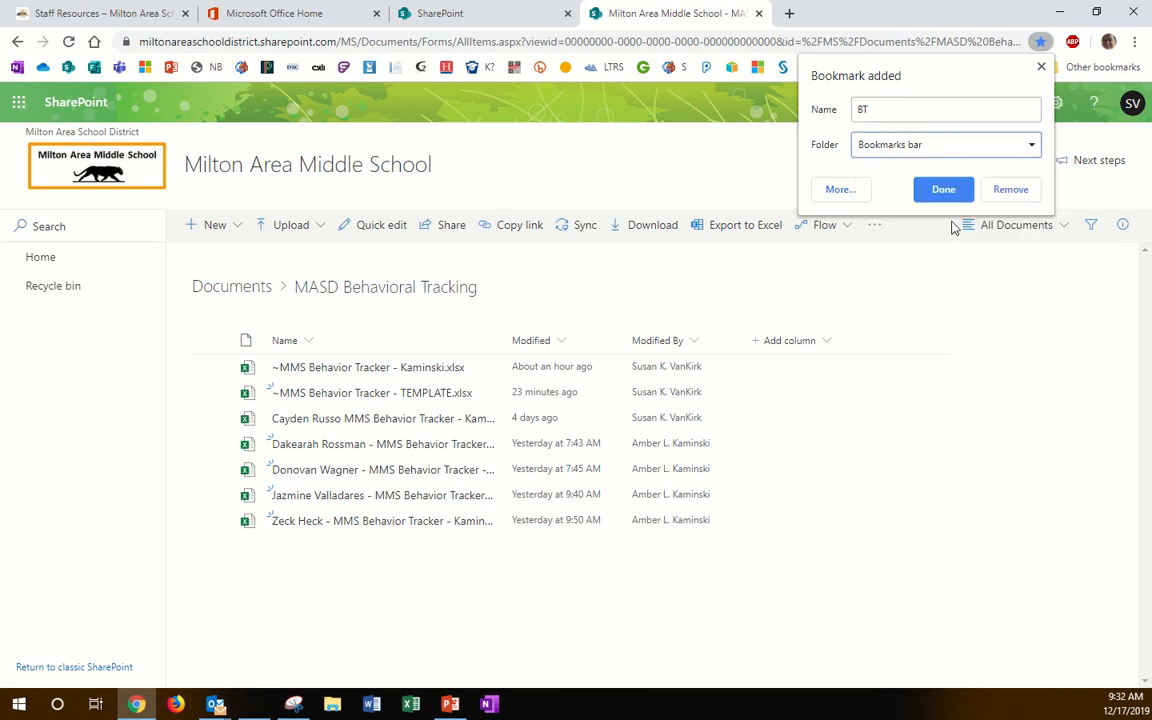
click(943, 190)
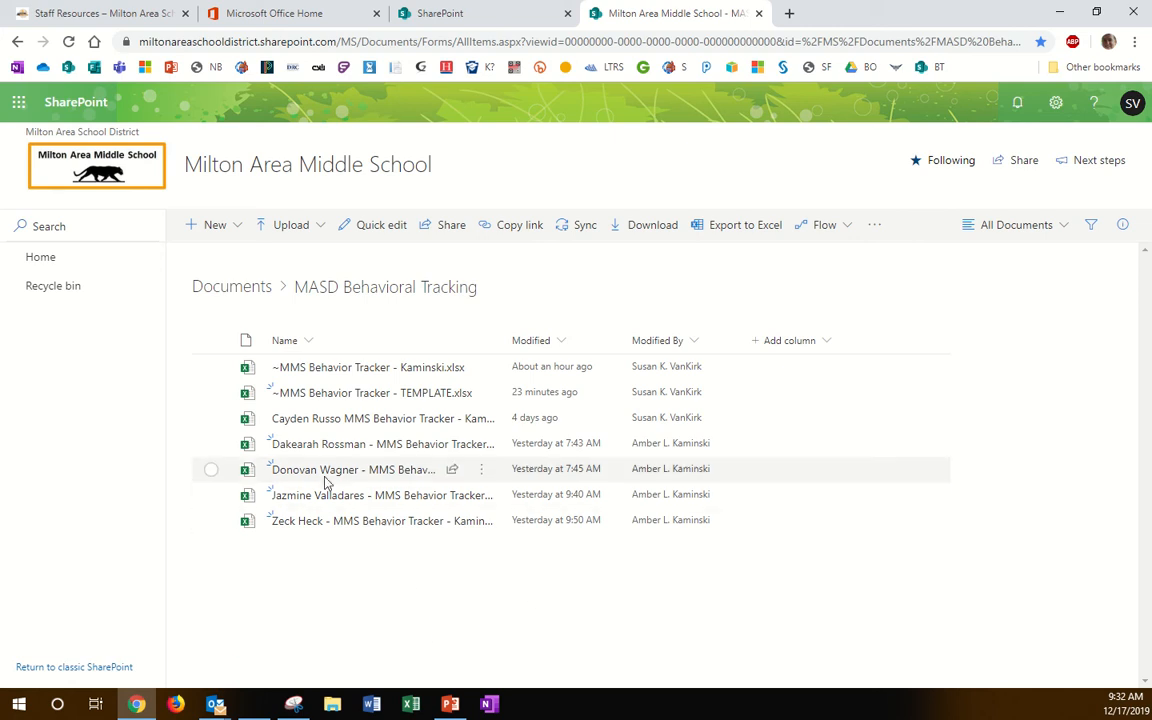
Step: Copy ~MMS Behavior Tracker - TEMPLATE.xlsx into the current library's MASD Behavioral Tracking folder
mouse_move(366, 401)
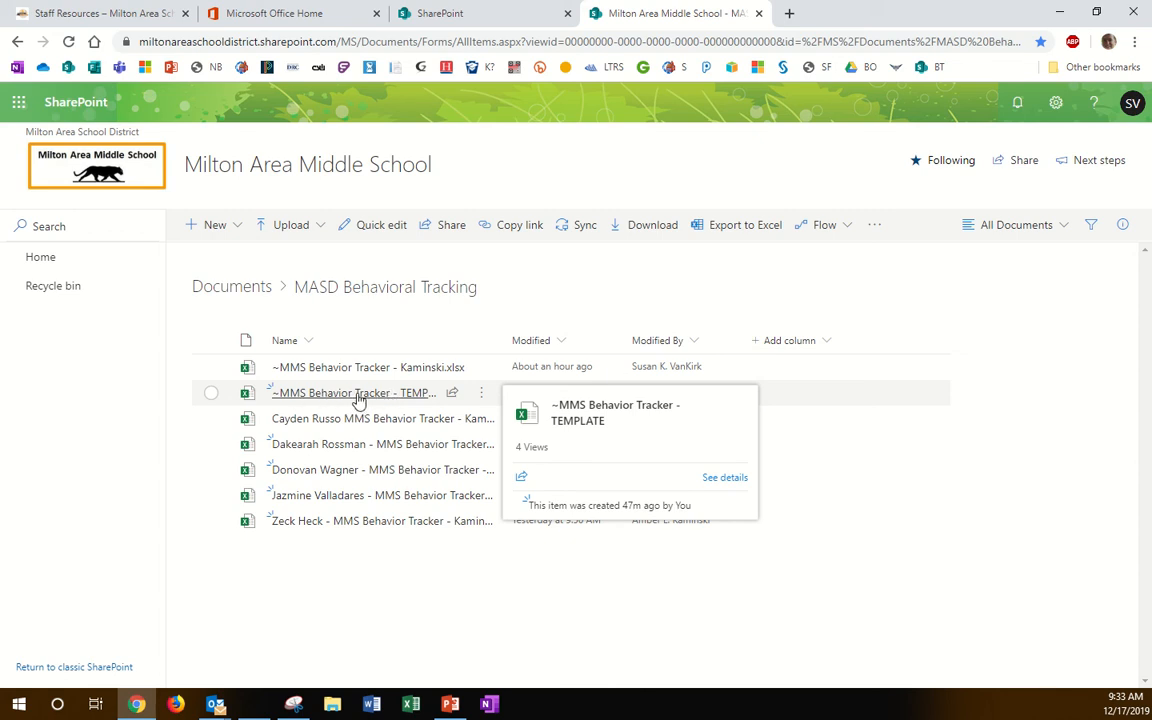
right_click(358, 399)
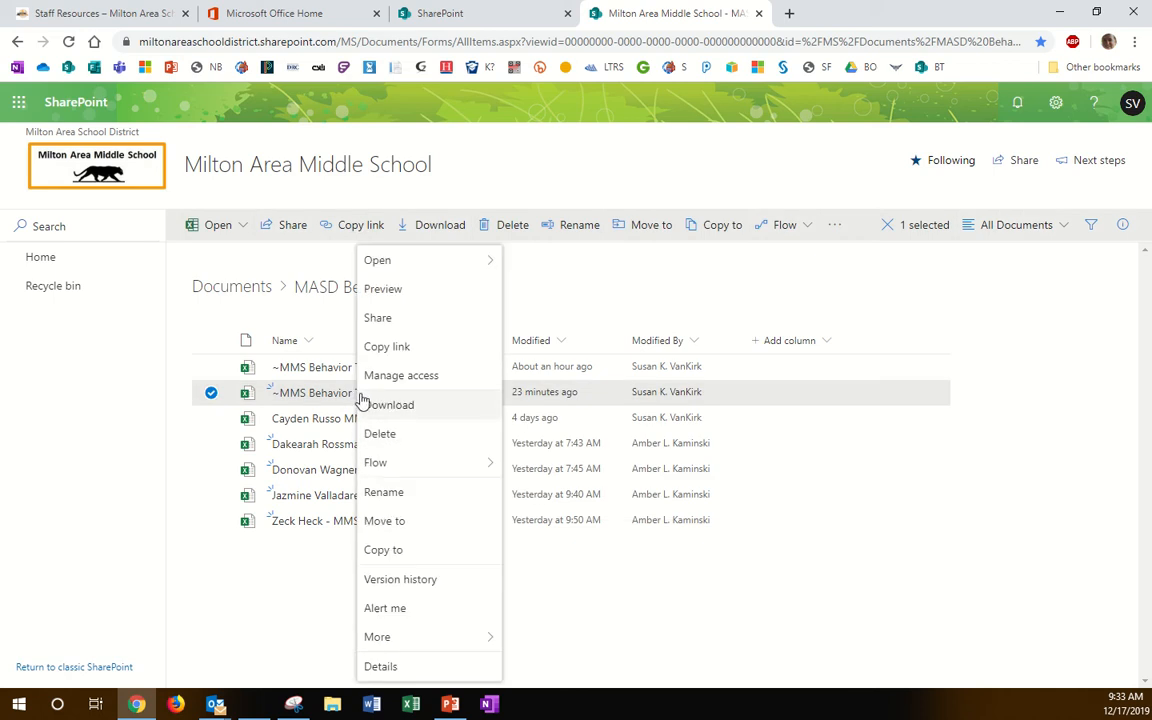
click(385, 550)
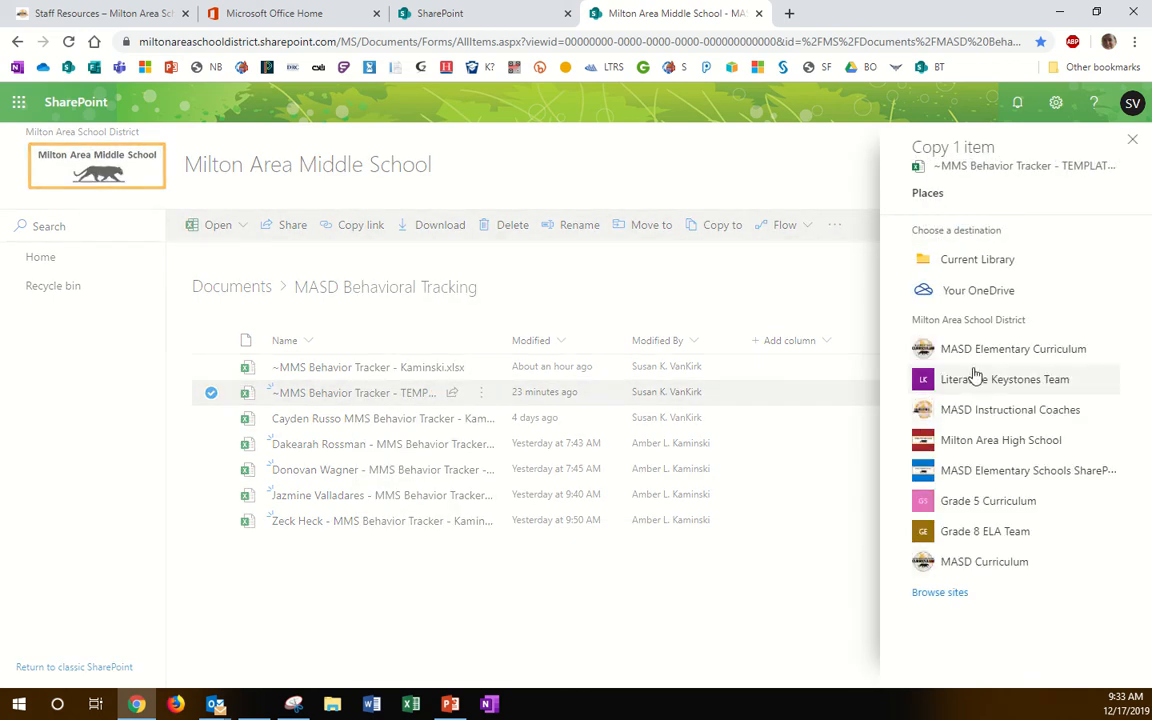
click(985, 260)
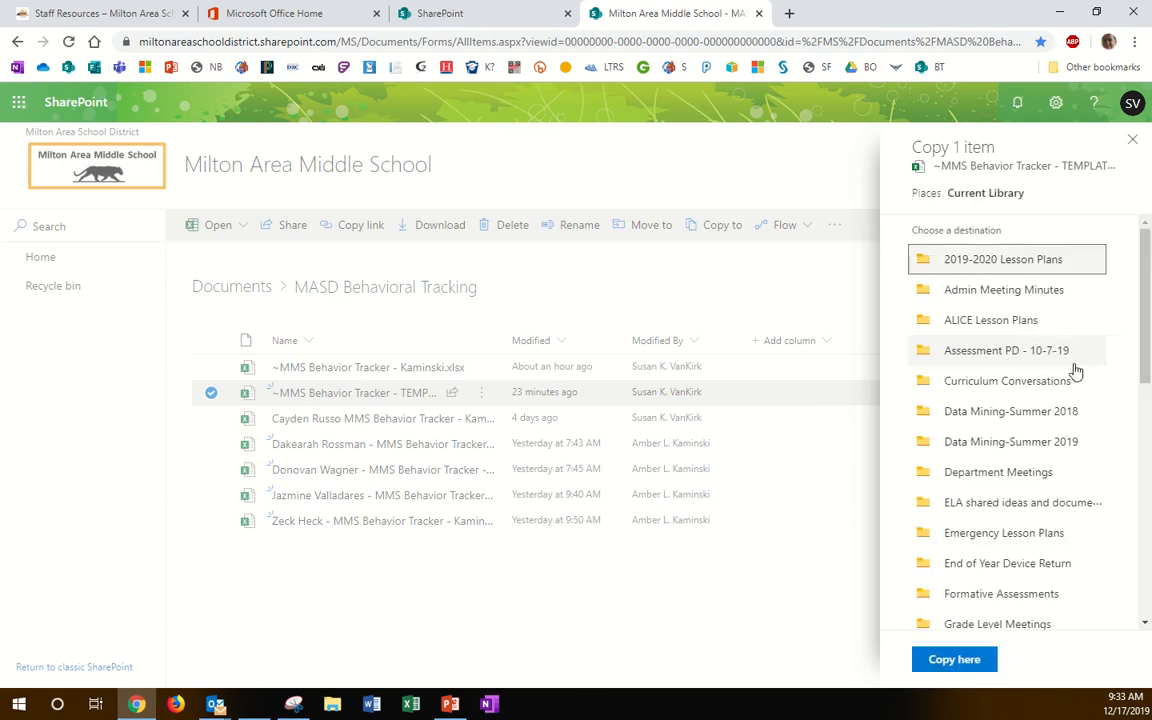
scroll(1008, 437, down, 2)
scroll(985, 465, down, 3)
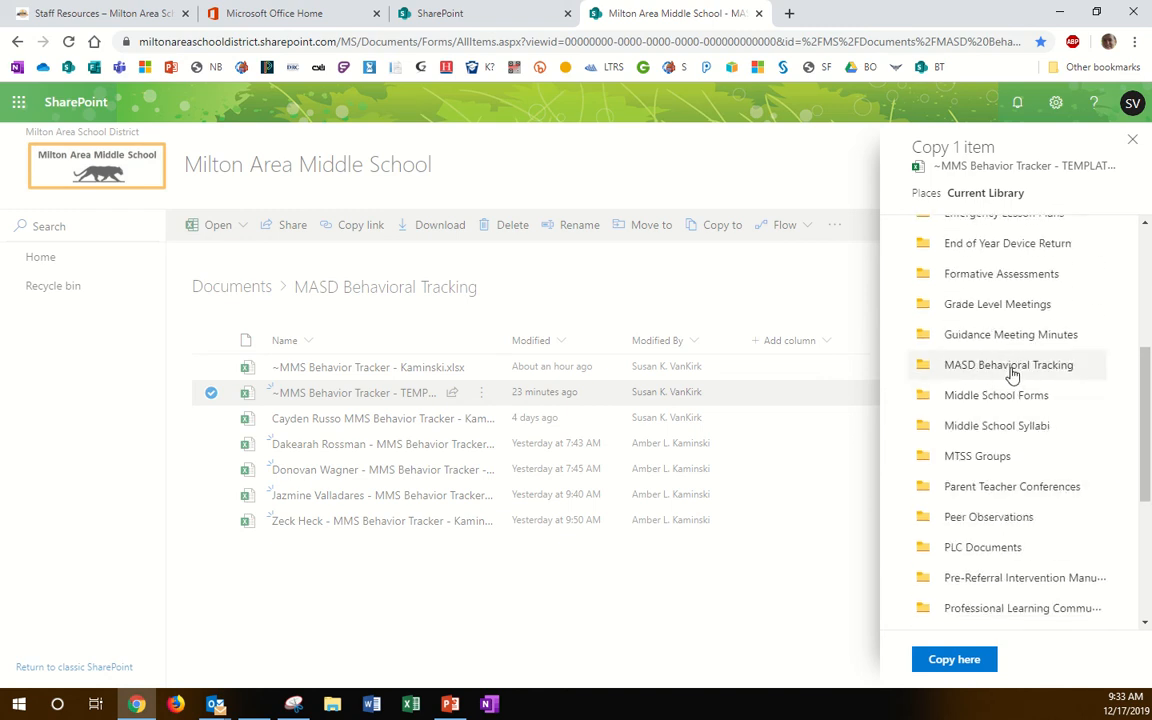
click(1012, 370)
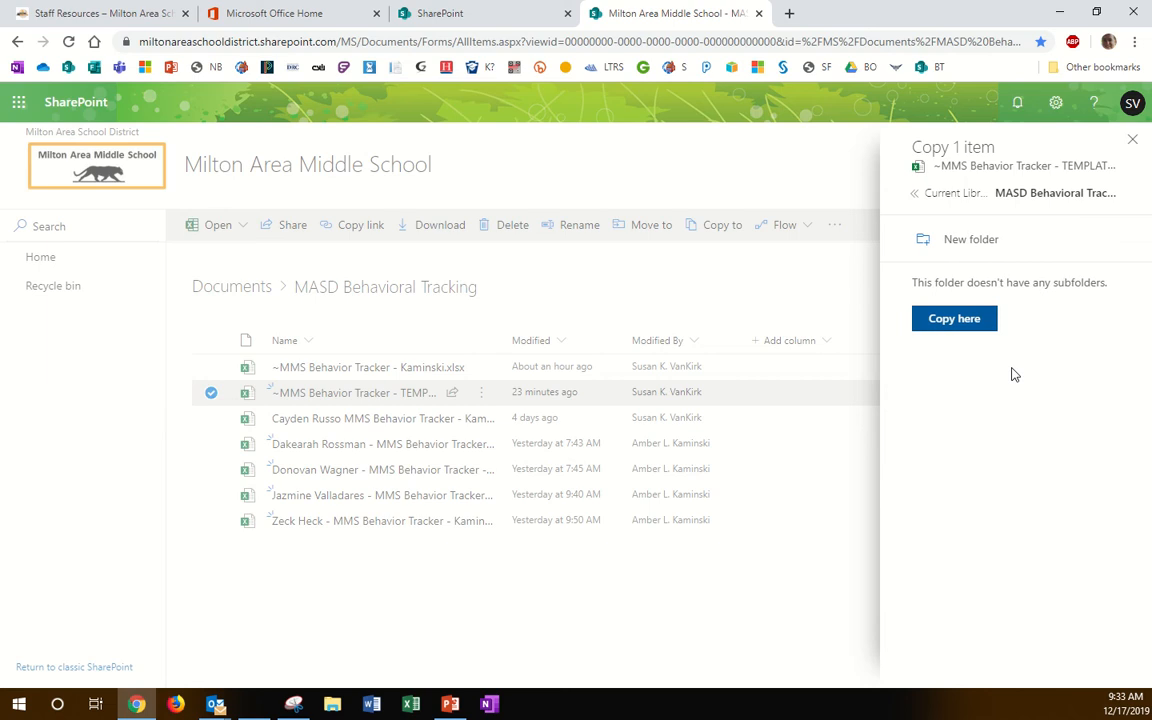
click(956, 320)
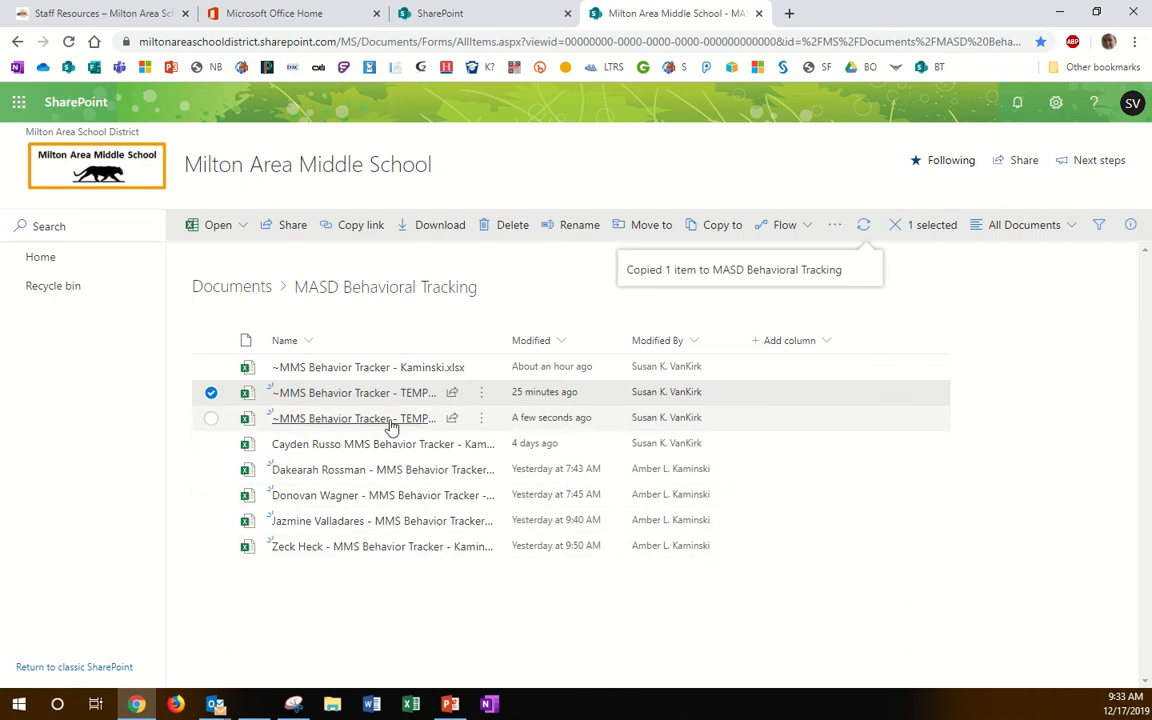
Step: Widen the file list's Name column to fit the full file names and deselect the original template
drag(503, 335, 614, 340)
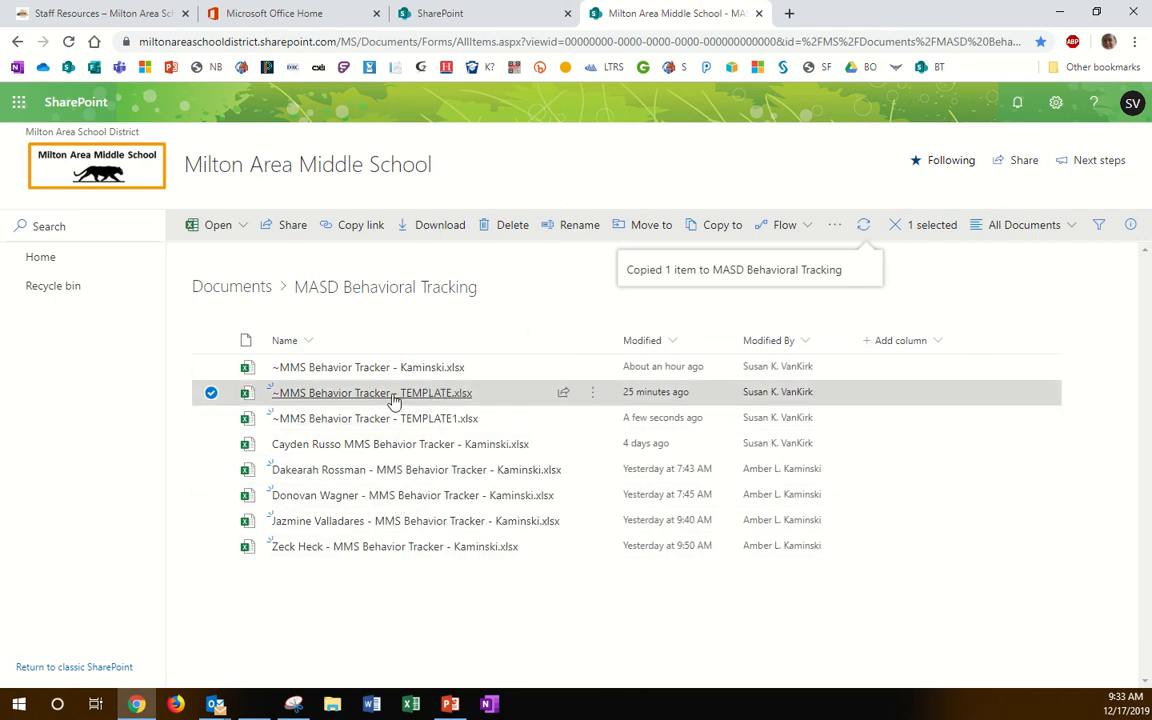
mouse_move(420, 398)
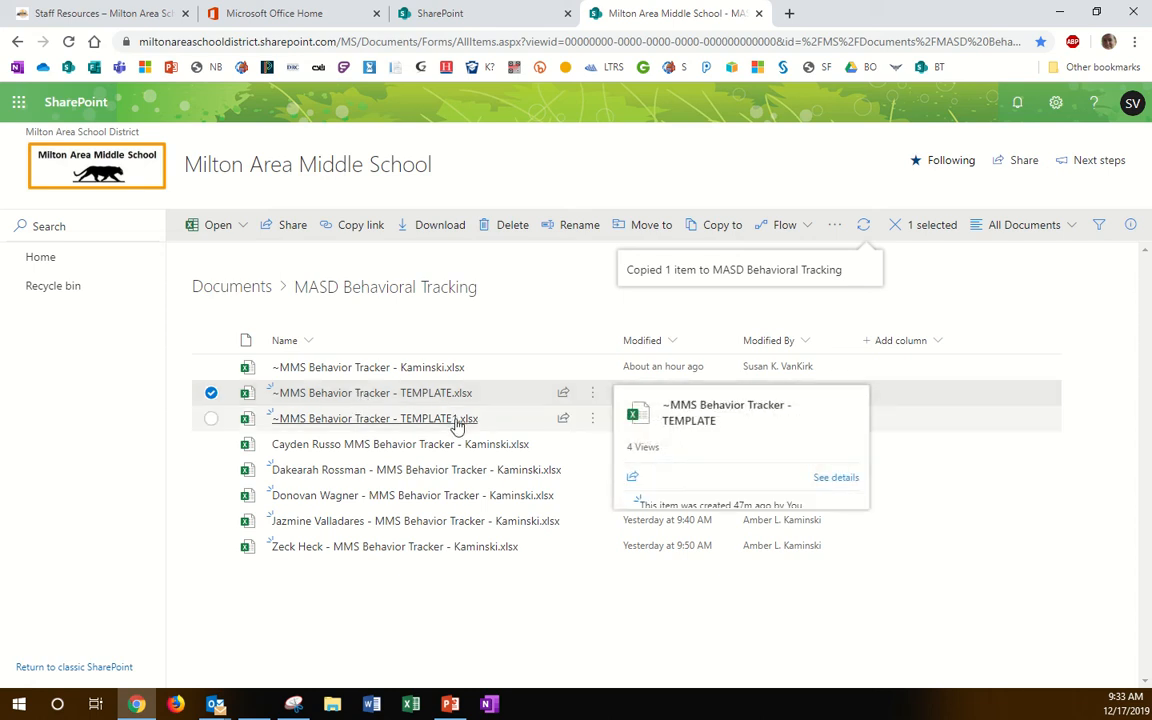
mouse_move(457, 425)
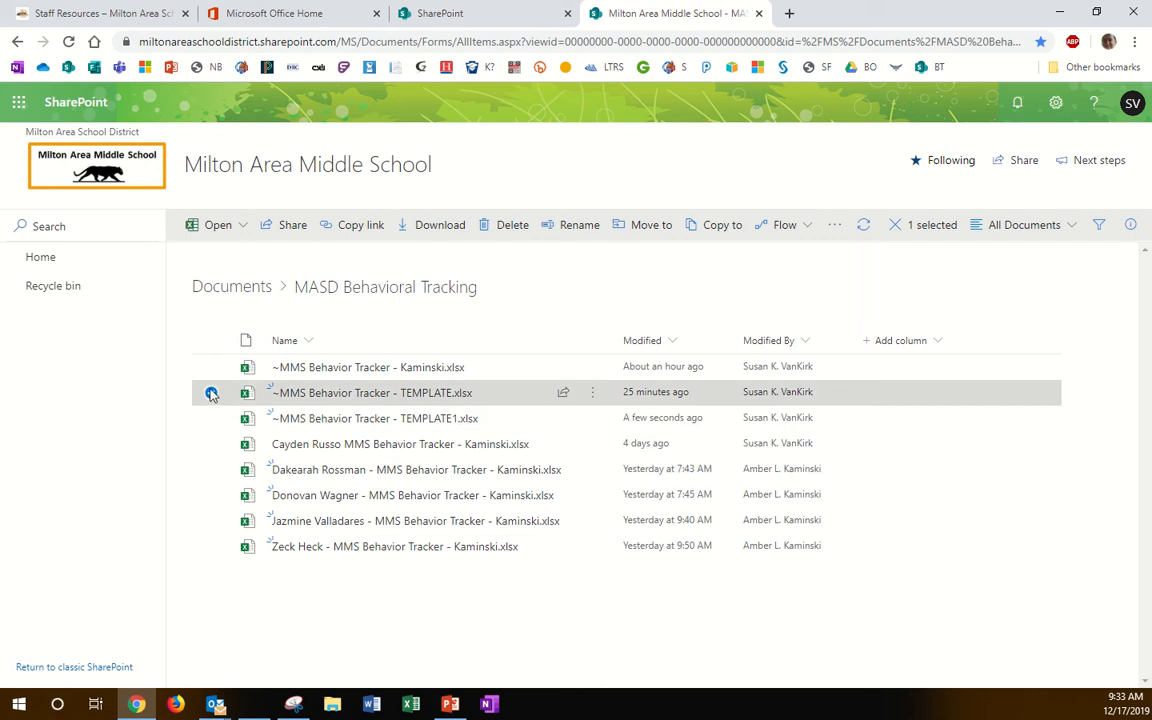
click(211, 394)
Step: Rename the copied file ~MMS Behavior Tracker - TEMPLATE1.xlsx as Last First MMS Behavior Tracker
mouse_move(386, 424)
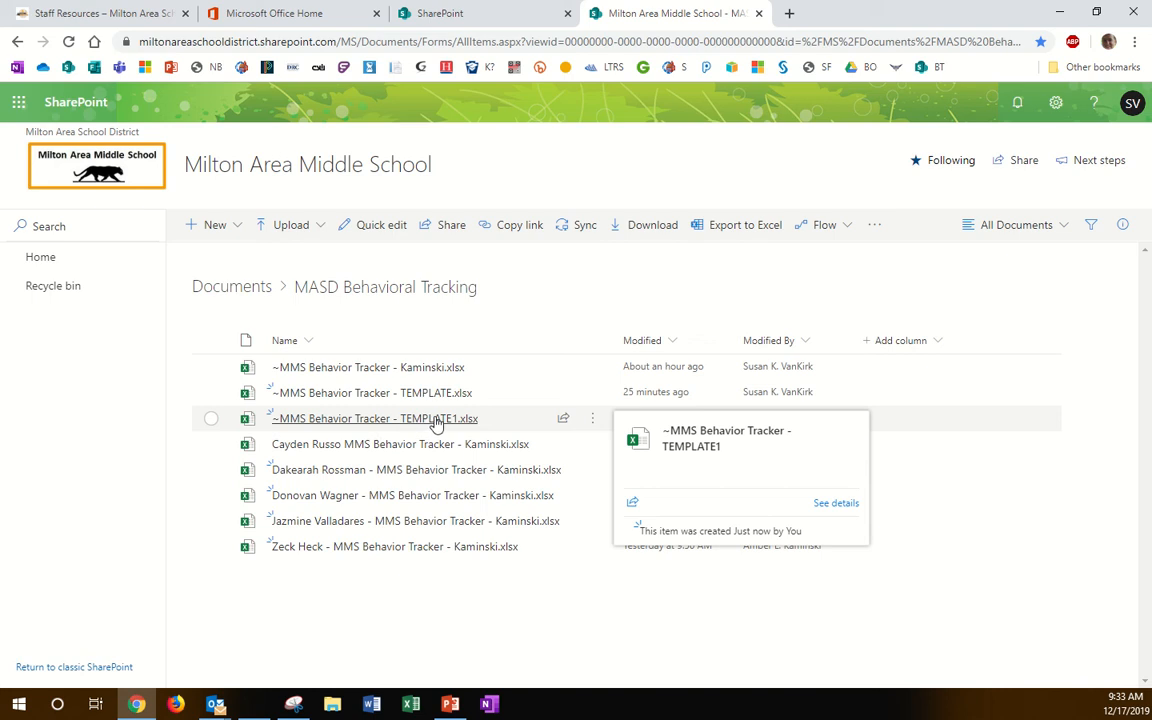
right_click(436, 424)
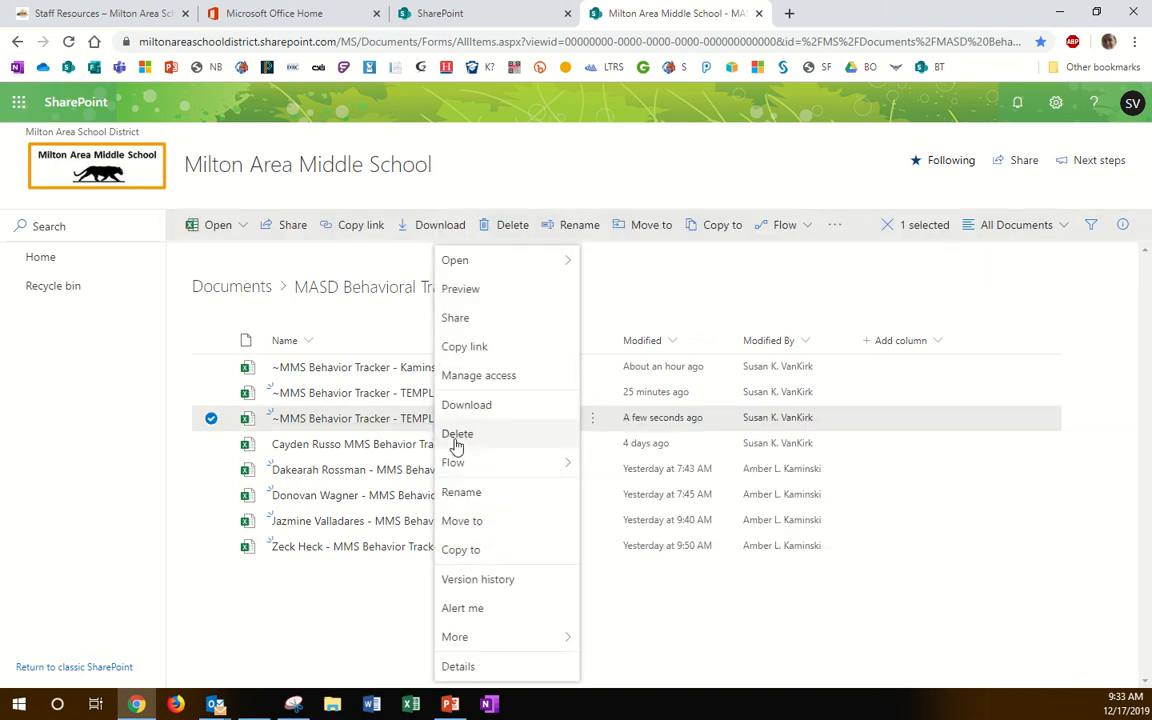
click(461, 494)
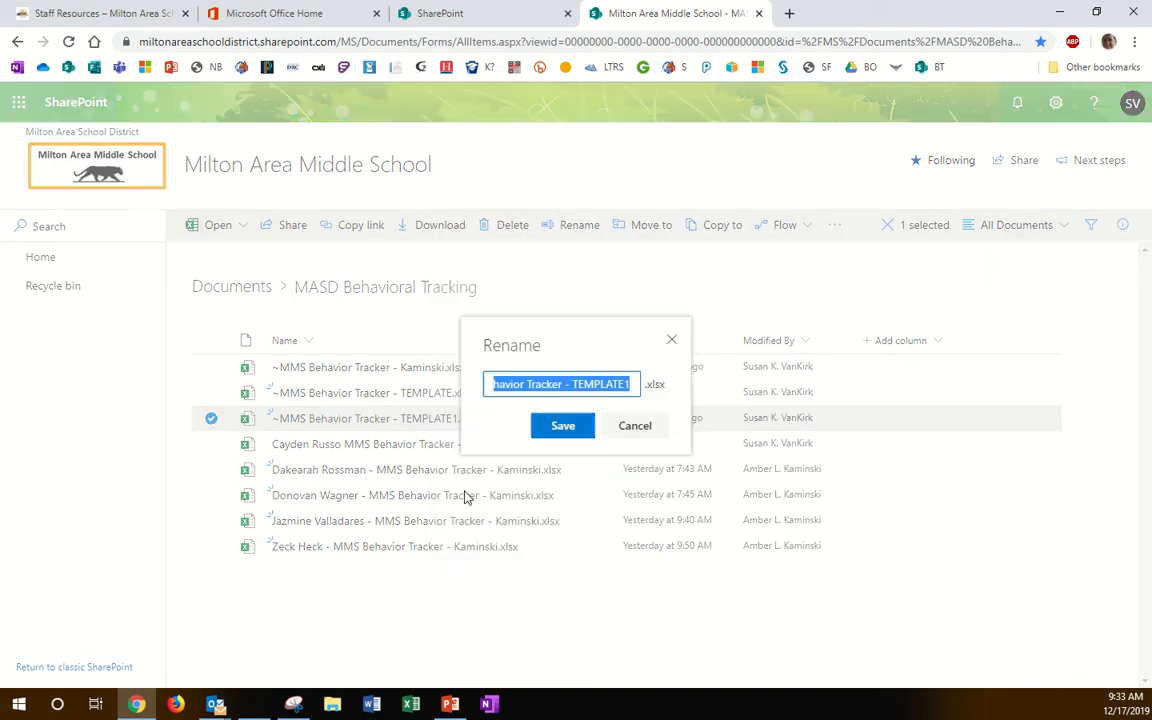
click(635, 386)
key(BackSpace)
key(BackSpace)
key(BackSpace)
key(BackSpace)
key(BackSpace)
key(BackSpace)
key(BackSpace)
key(BackSpace)
key(BackSpace)
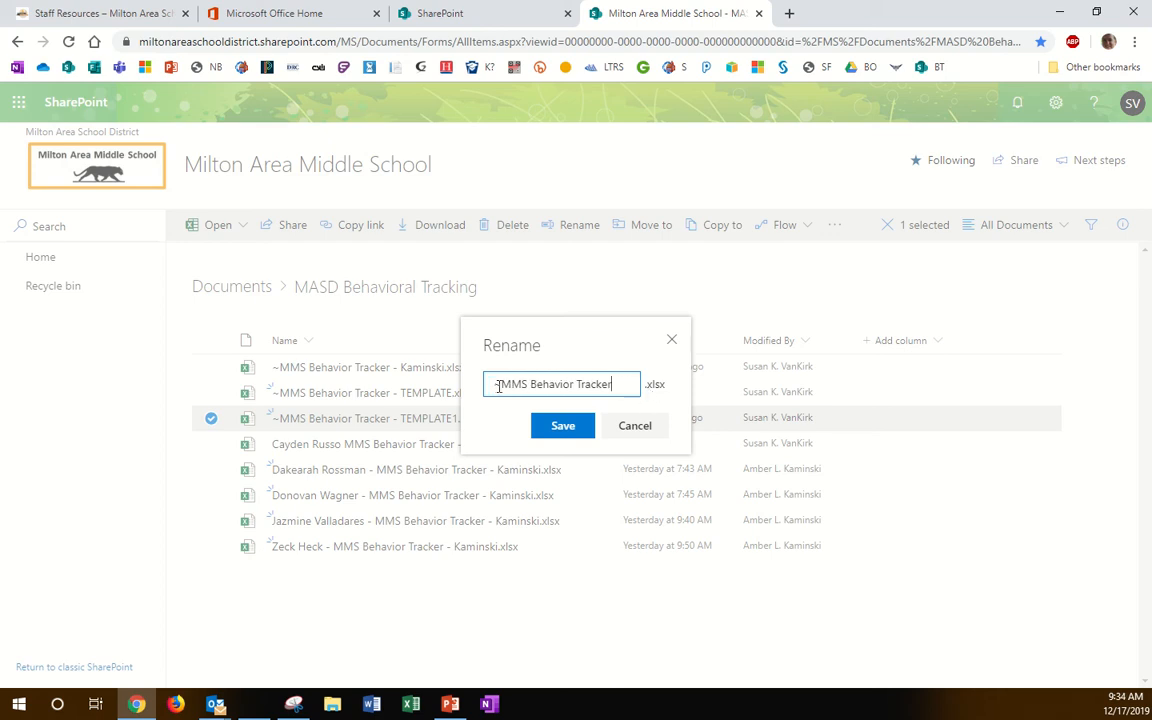
key(BackSpace)
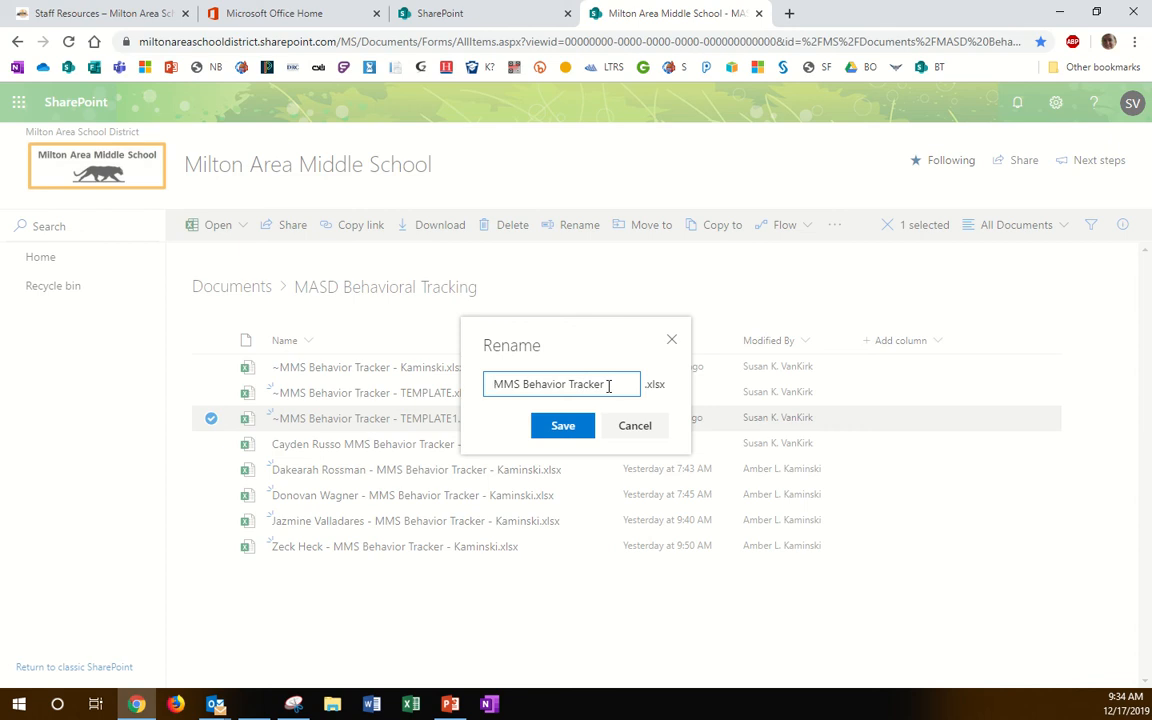
key(Home)
text(Last )
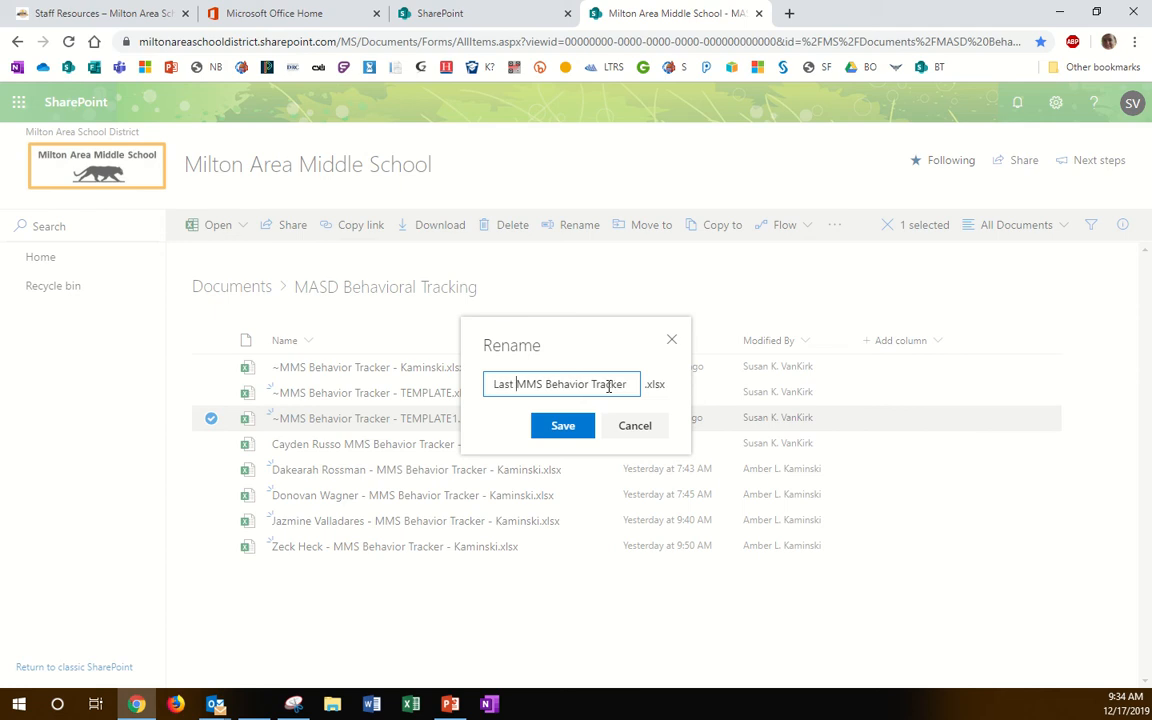
text(First)
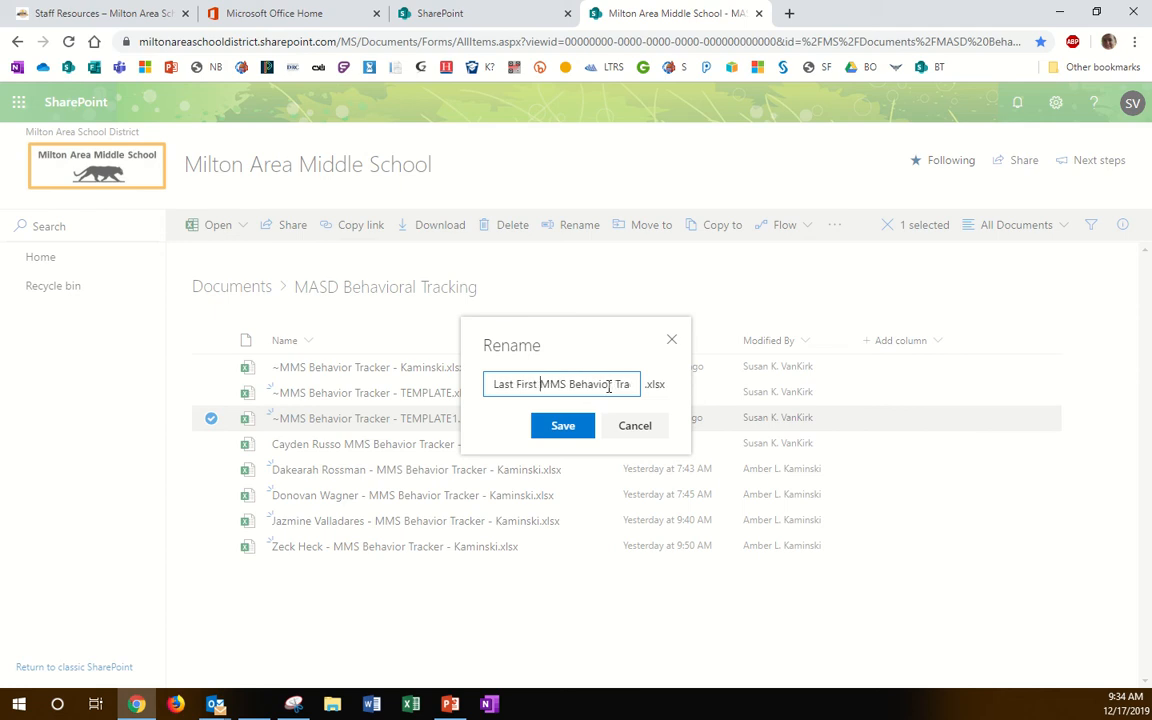
click(563, 426)
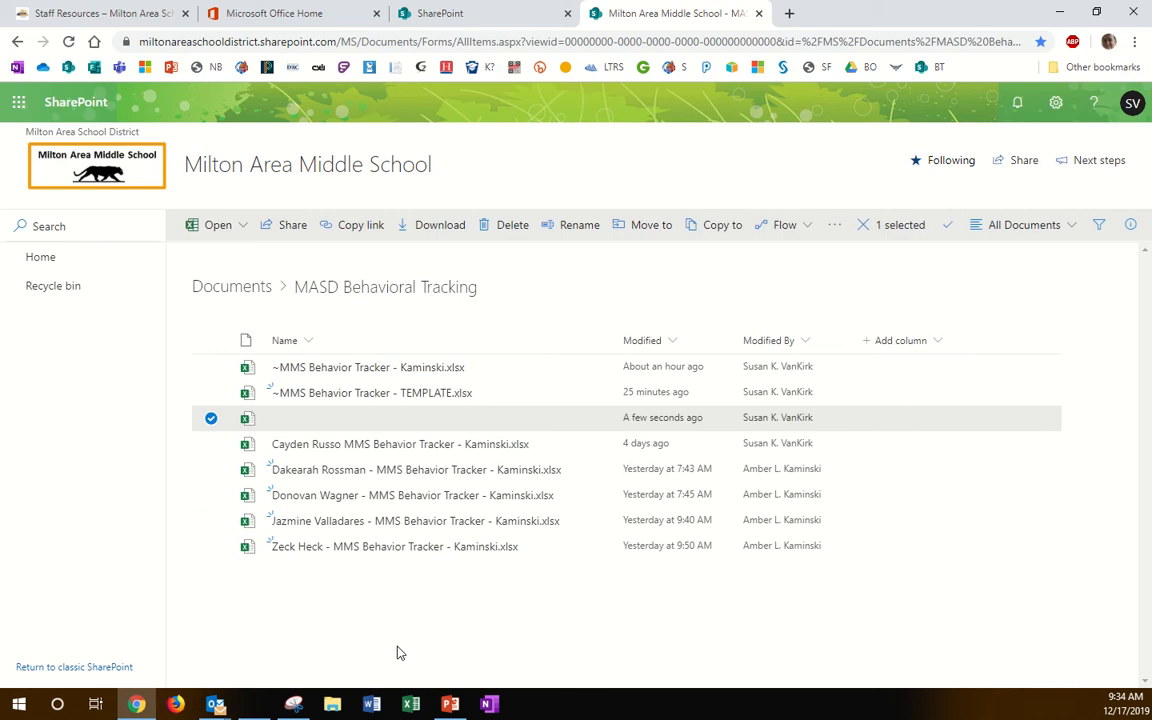
Step: Open the Last First MMS Behavior Tracker.xlsx workbook from the MASD Behavioral Tracking folder
mouse_move(424, 396)
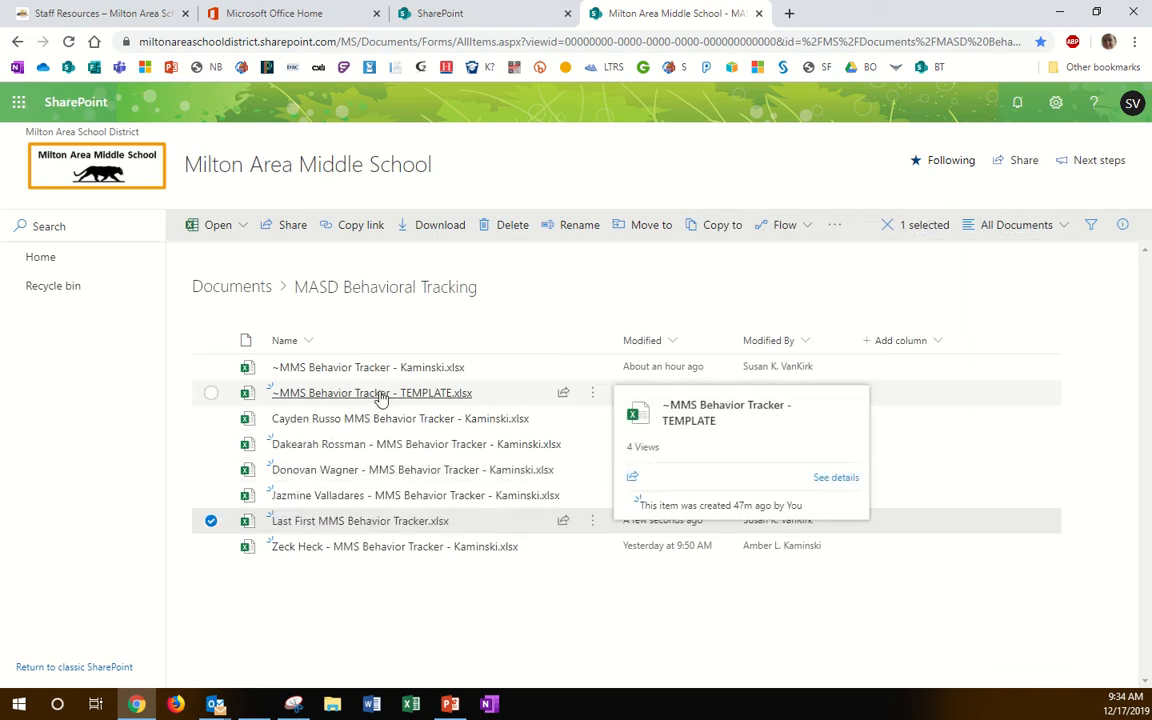
mouse_move(368, 530)
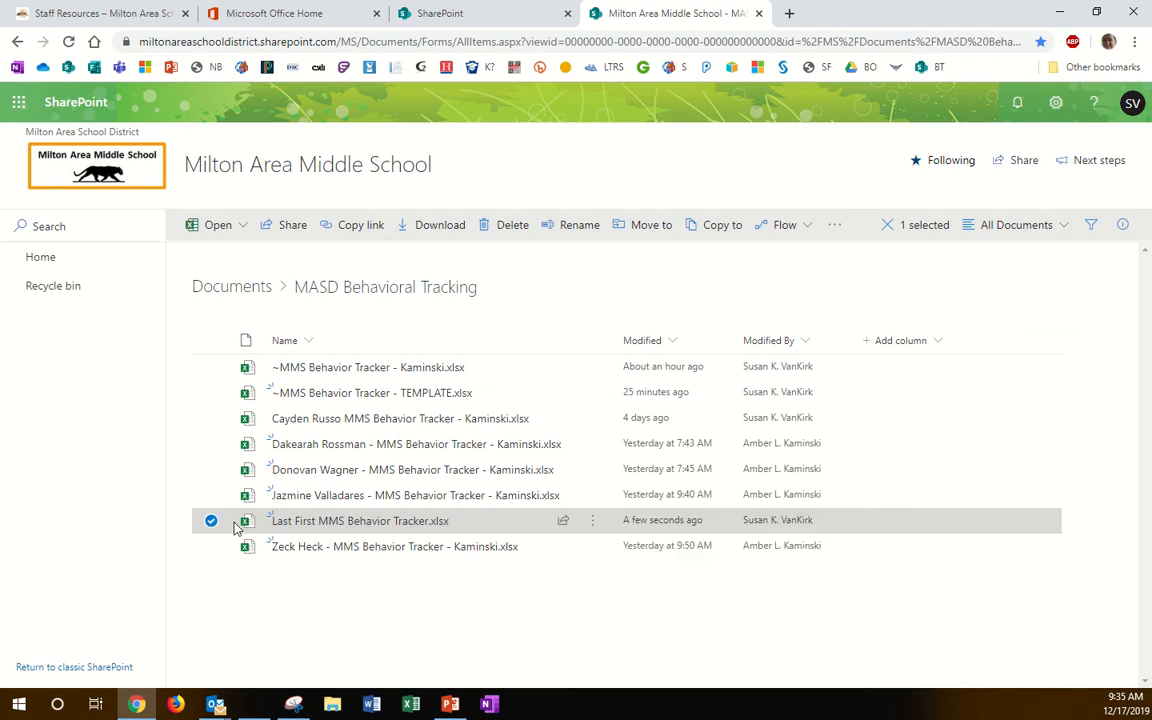
click(345, 521)
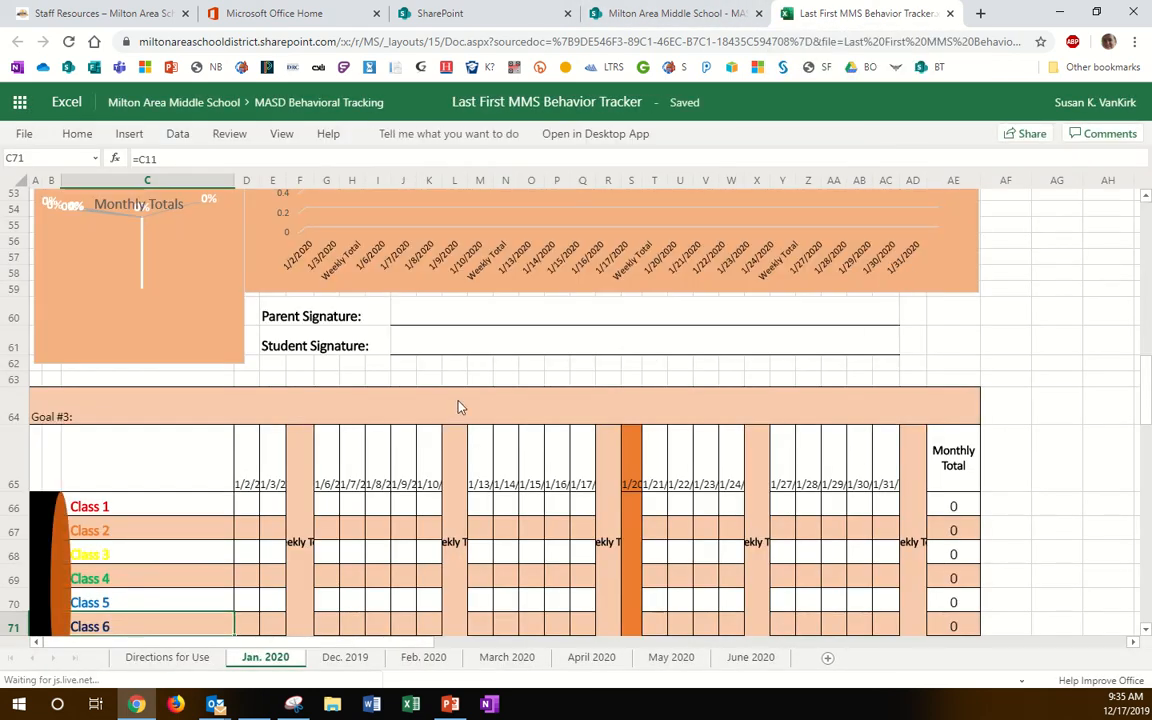
Step: Move the Jan. 2020 sheet to directly after Dec. 2019 and open the Dec. 2019 sheet
scroll(450, 400, up, 15)
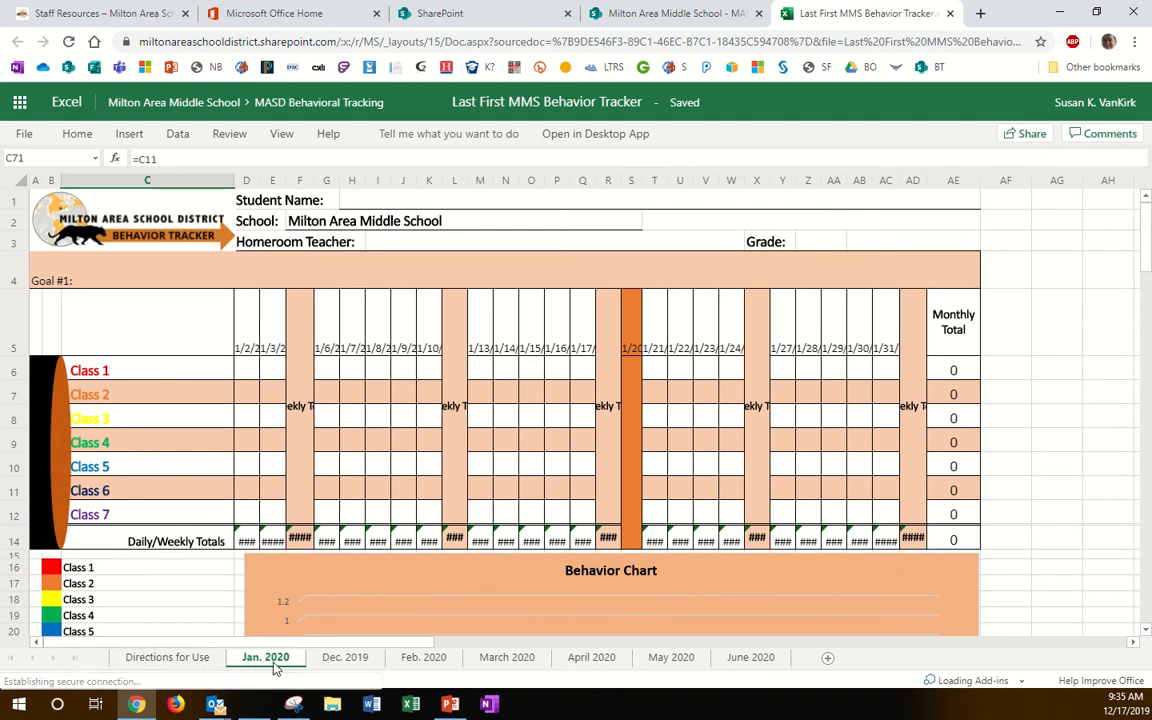
drag(300, 665, 386, 653)
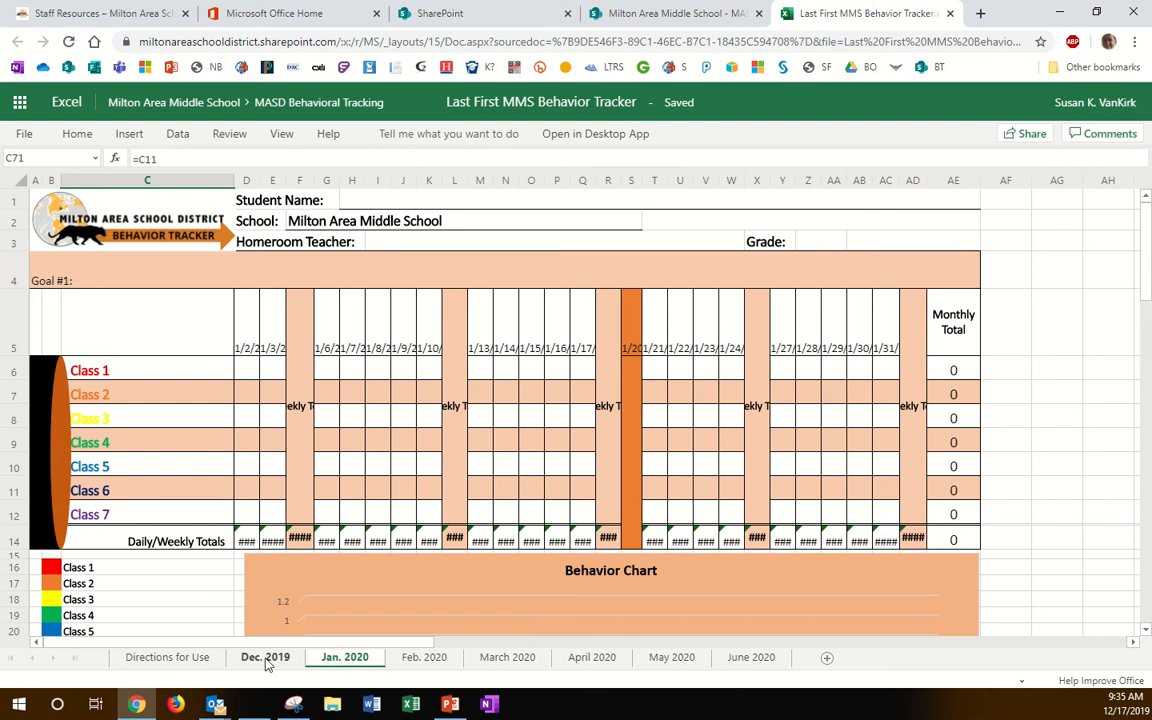
click(270, 659)
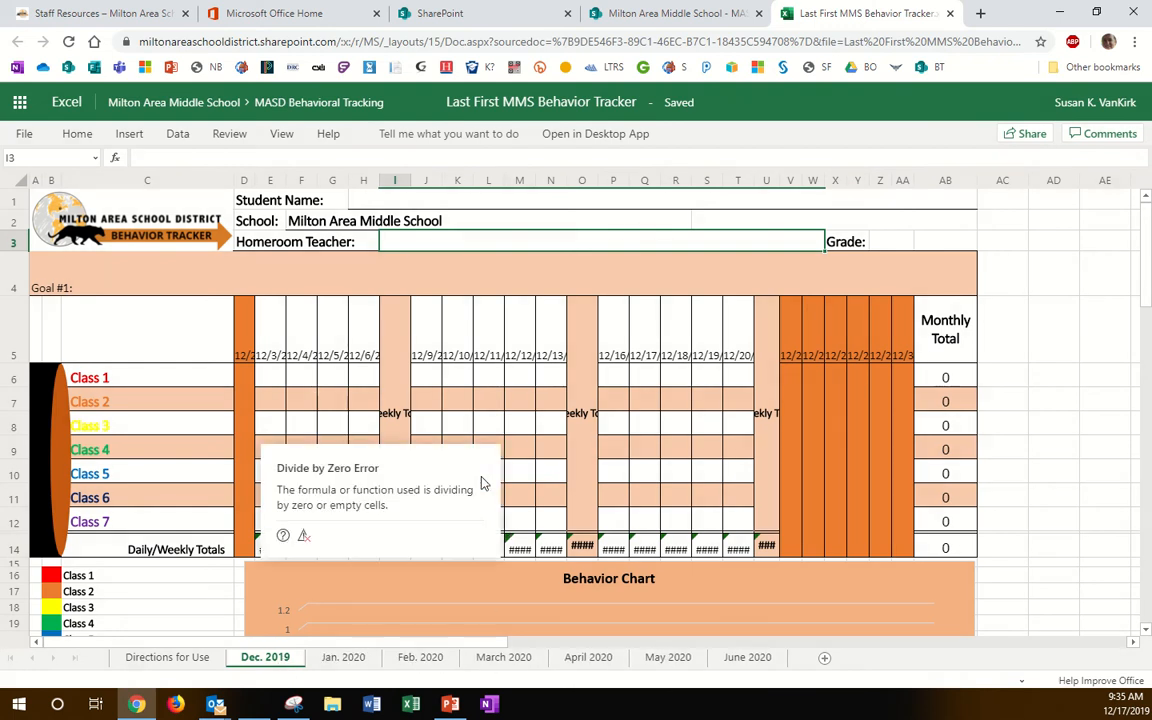
mouse_move(482, 482)
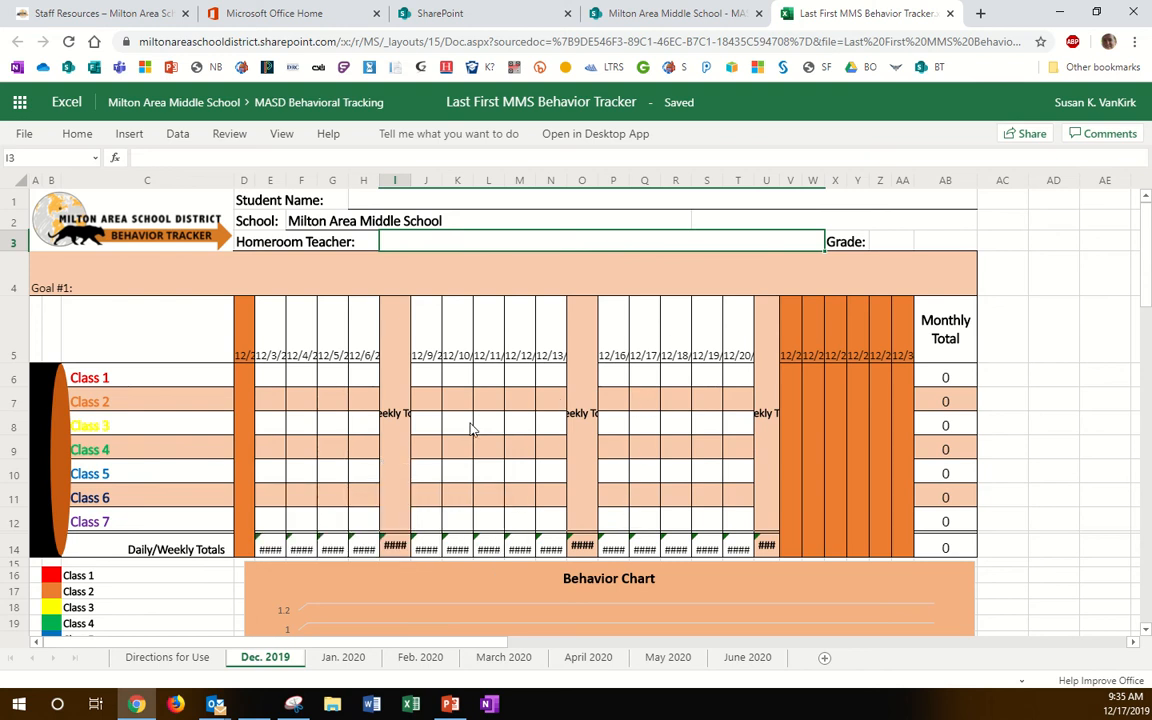
Step: Read through the purpose, directions and general info on the Directions for Use sheet
click(163, 657)
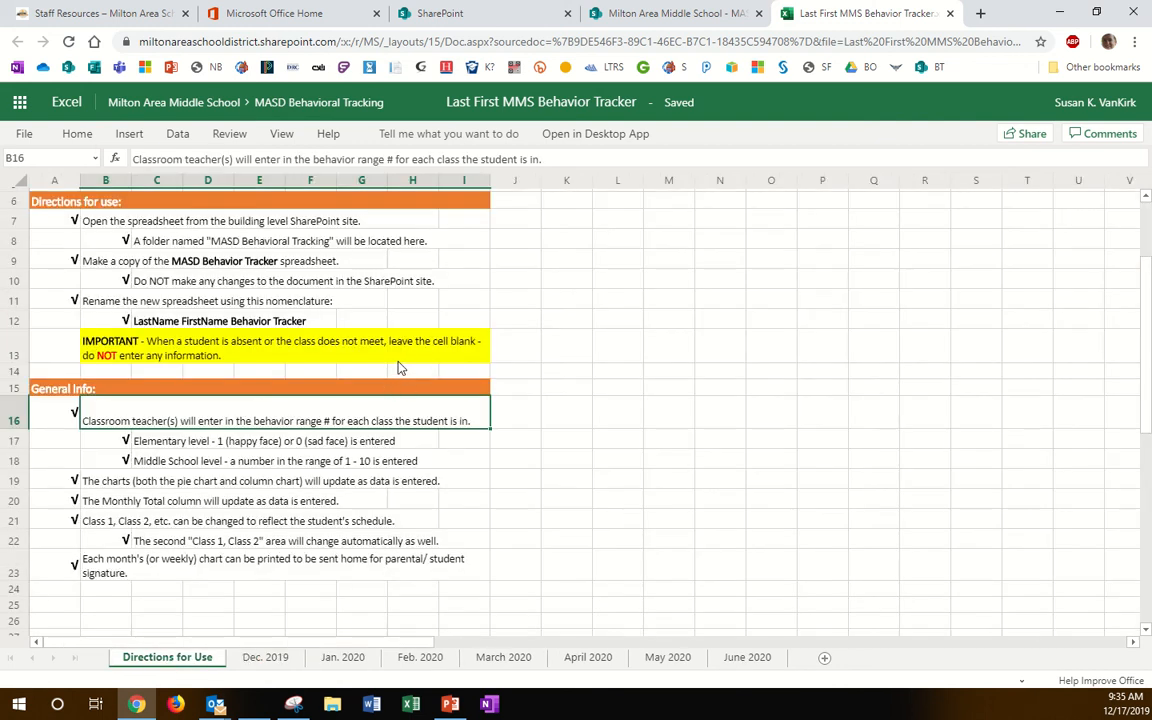
scroll(358, 328, up, 3)
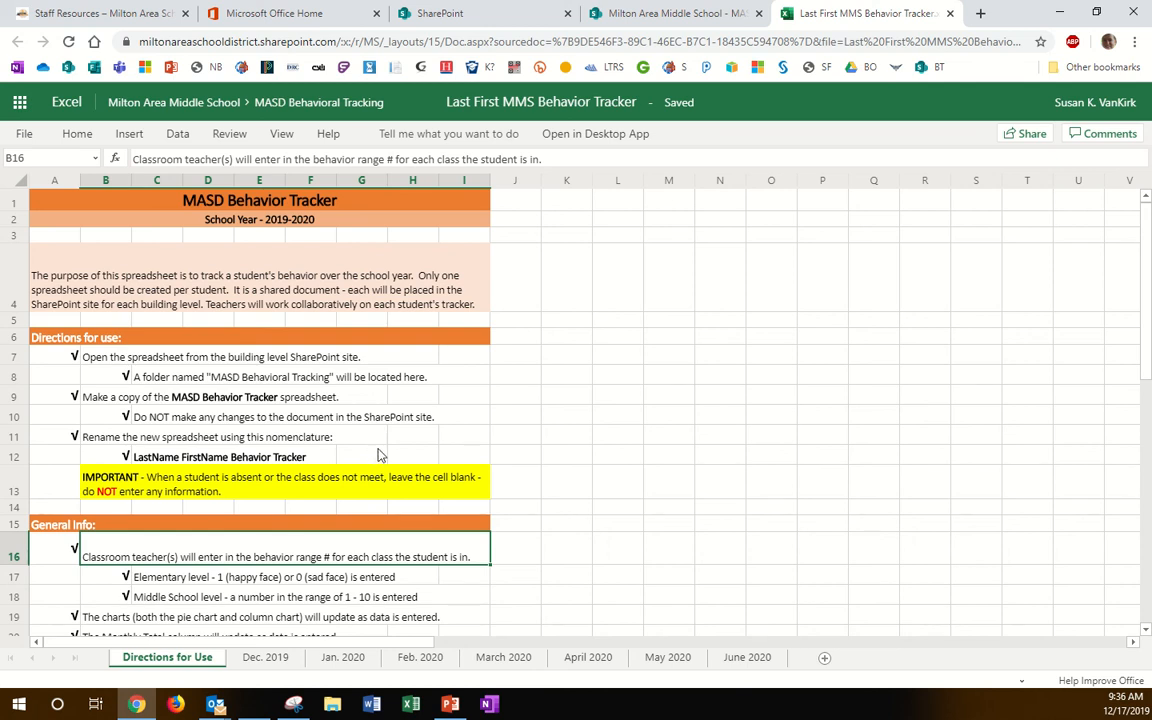
scroll(310, 330, down, 1)
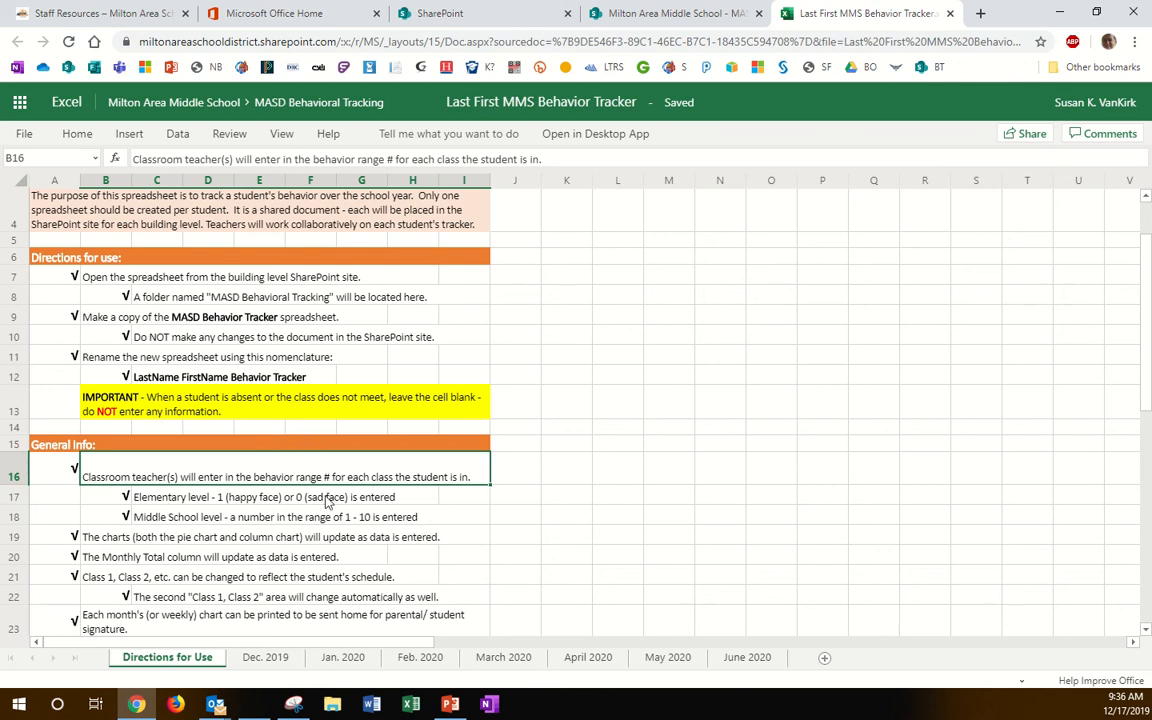
scroll(310, 445, down, 3)
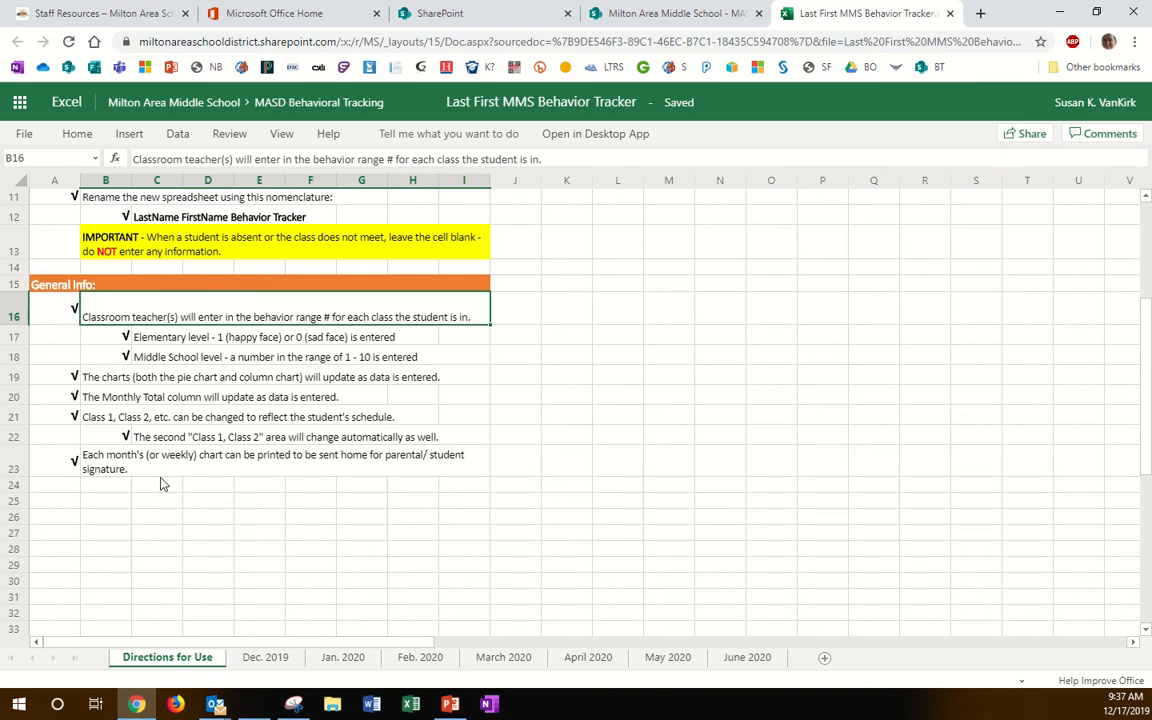
scroll(230, 405, up, 5)
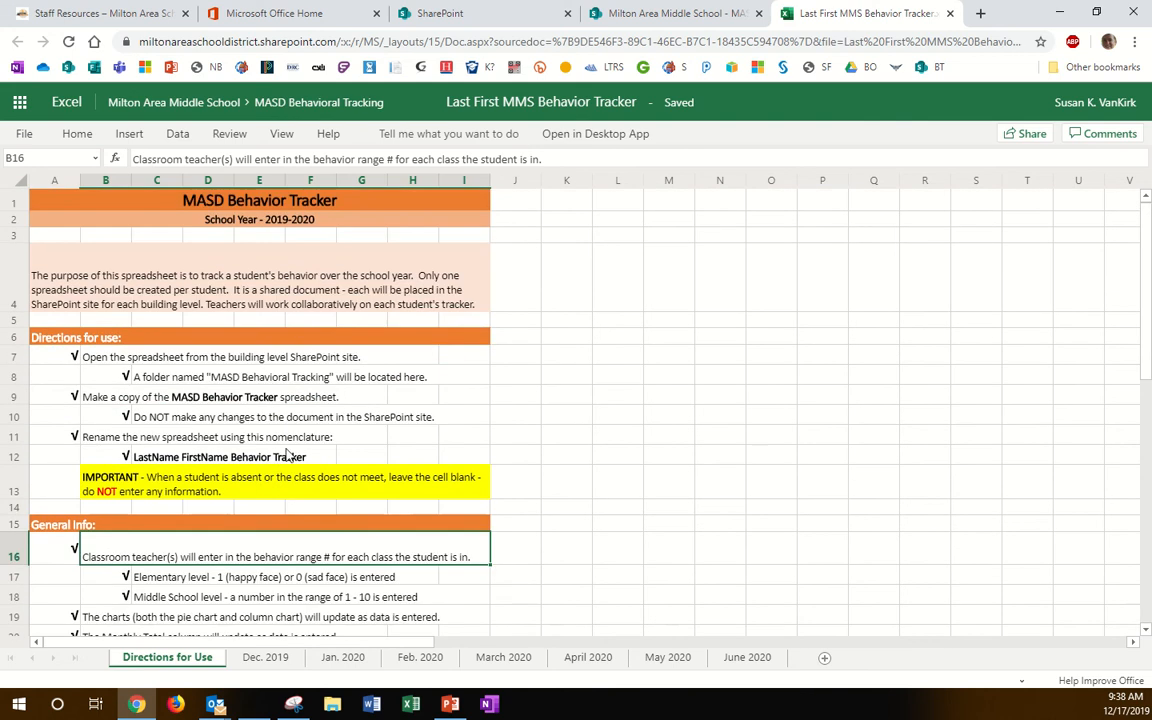
Step: Return to the Dec. 2019 sheet and go through its Student Name, Homeroom Teacher, Grade and Goal #1 fields
click(262, 657)
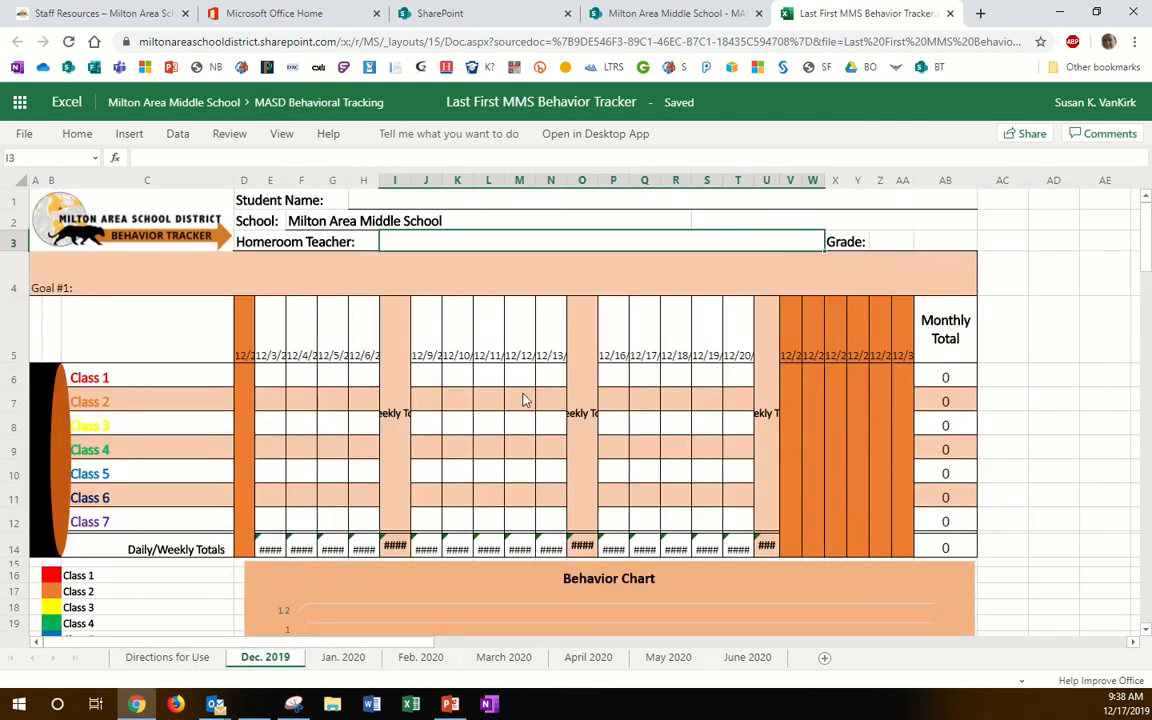
click(465, 202)
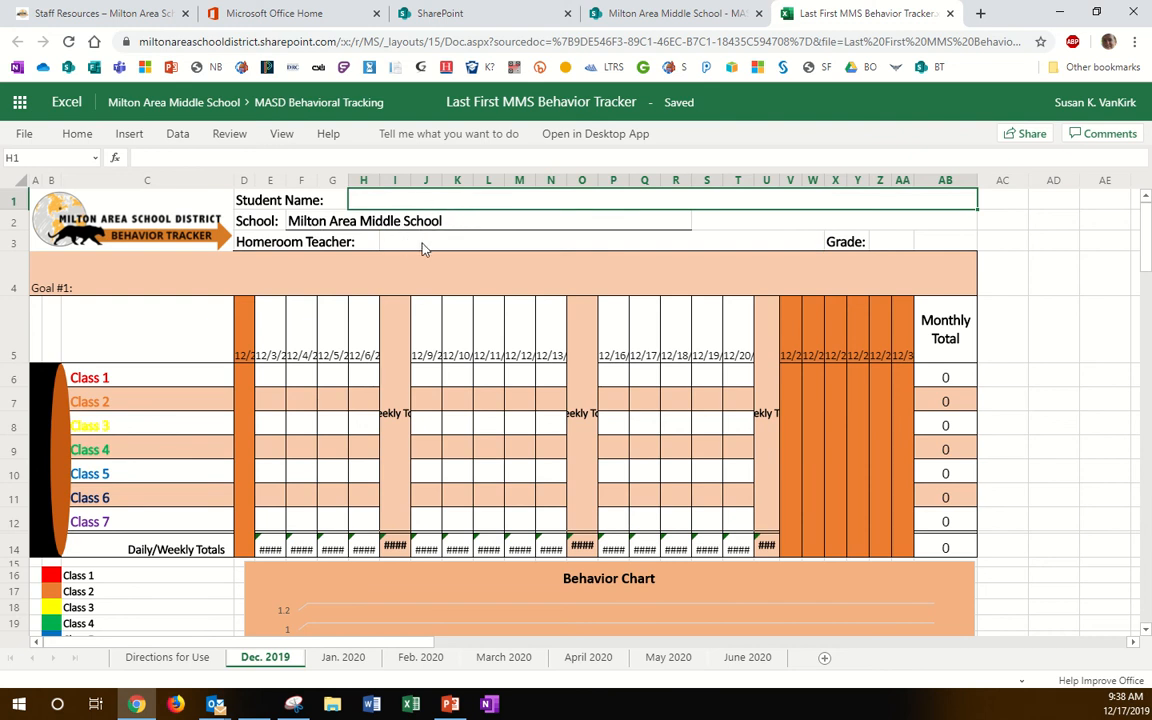
click(445, 246)
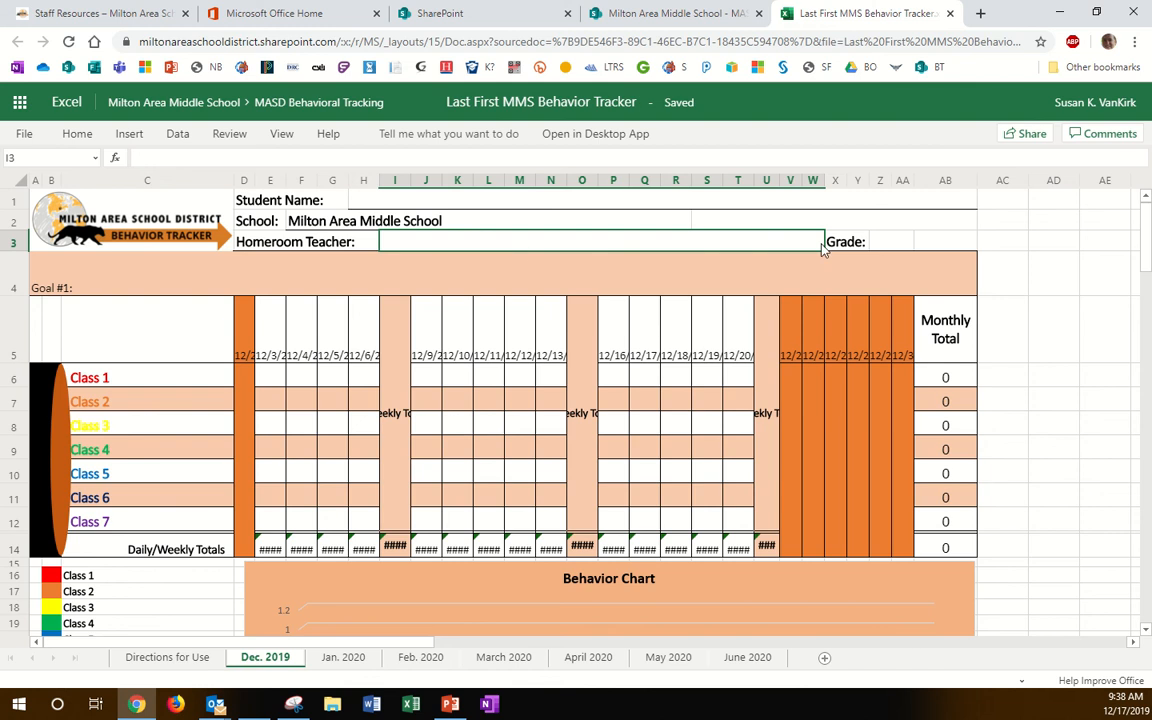
click(895, 242)
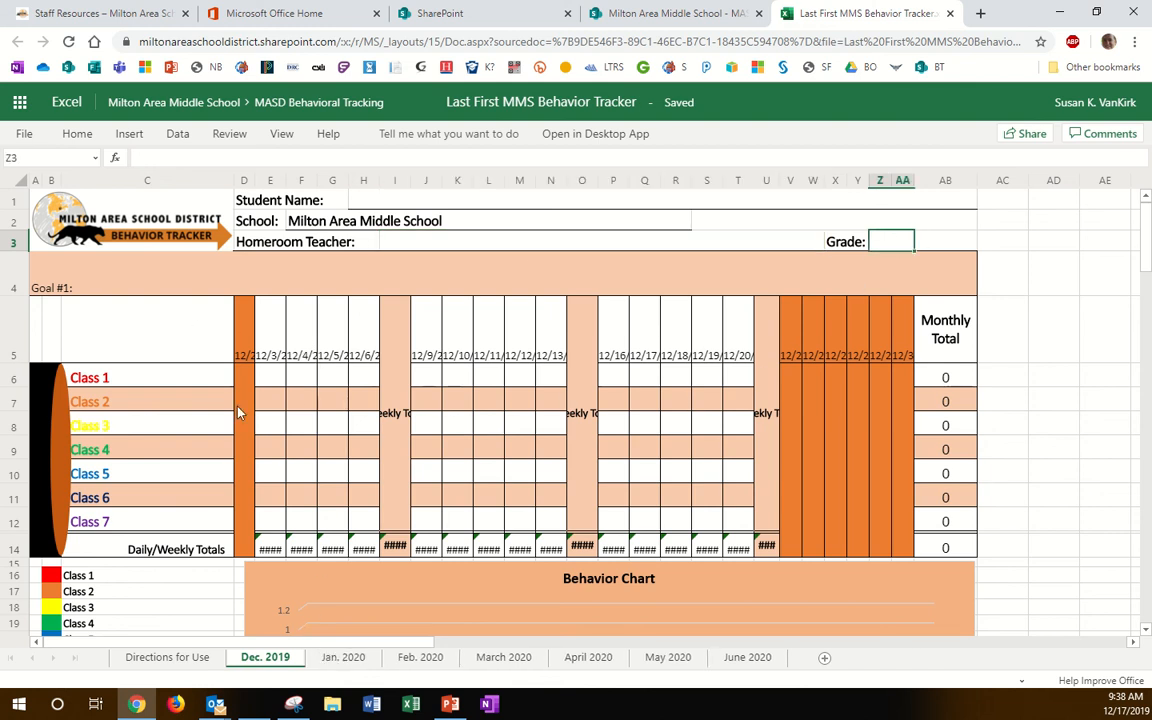
click(220, 287)
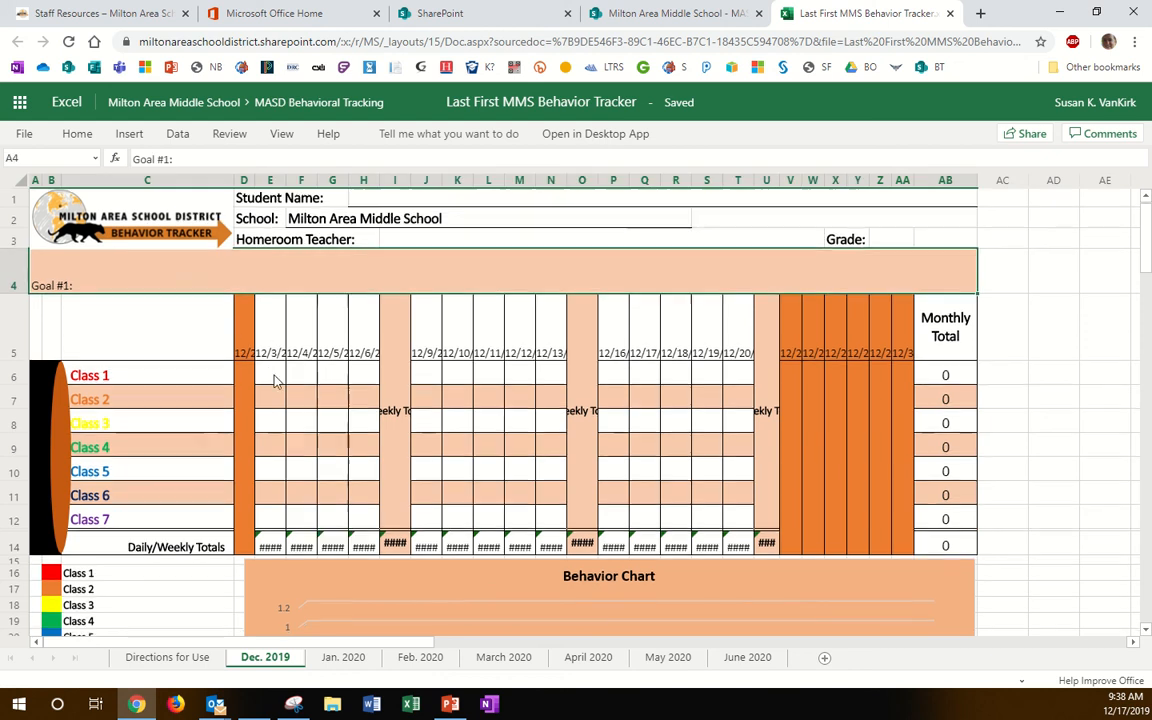
Step: Examine the Goal 2 and Goal #3 tables and their behavior charts further down the Dec. 2019 sheet
scroll(278, 378, down, 10)
scroll(120, 280, up, 3)
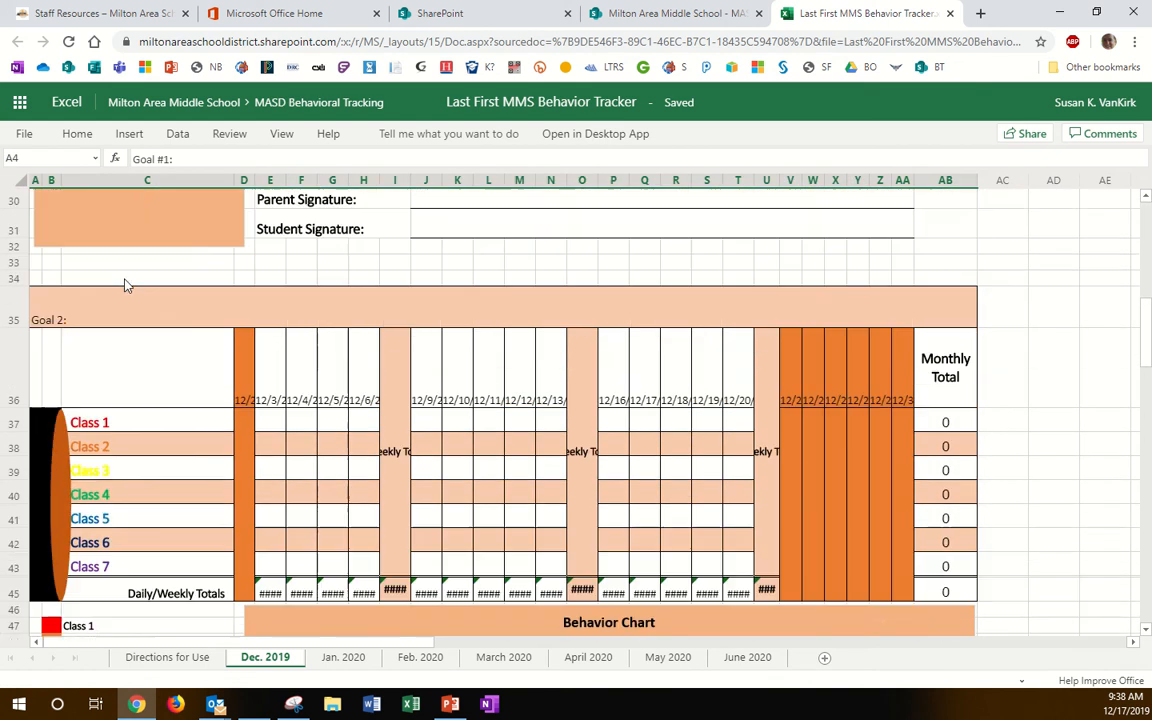
scroll(222, 435, down, 8)
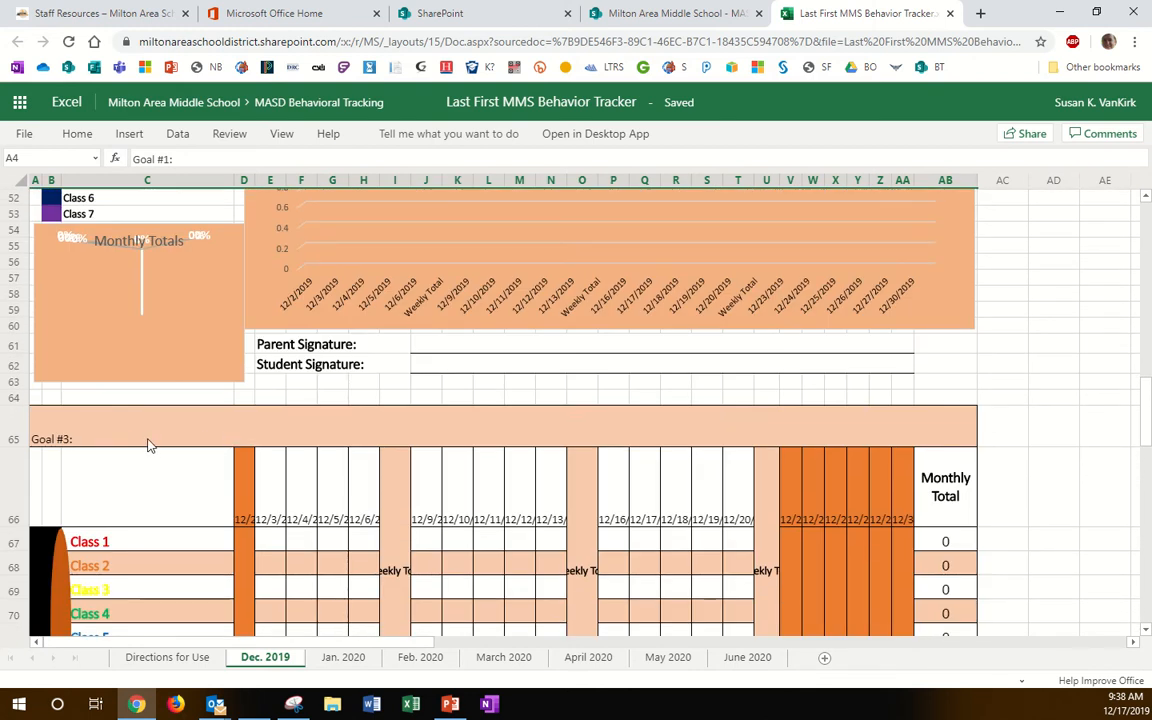
scroll(258, 331, up, 2)
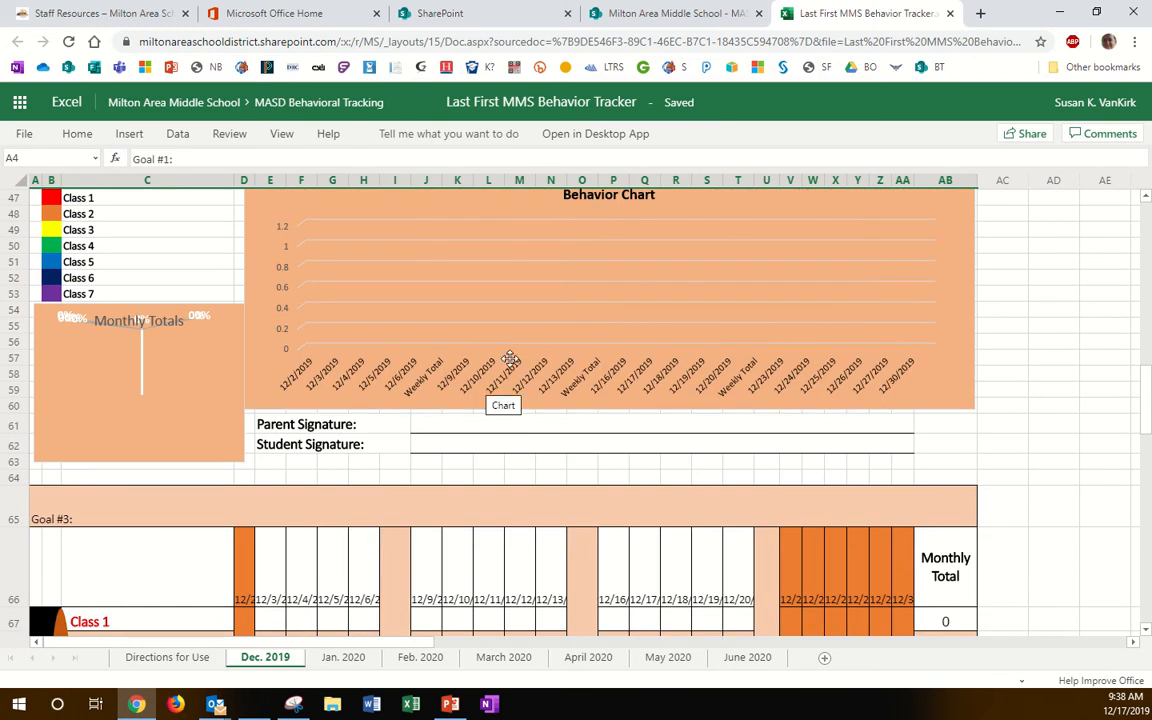
scroll(506, 360, up, 4)
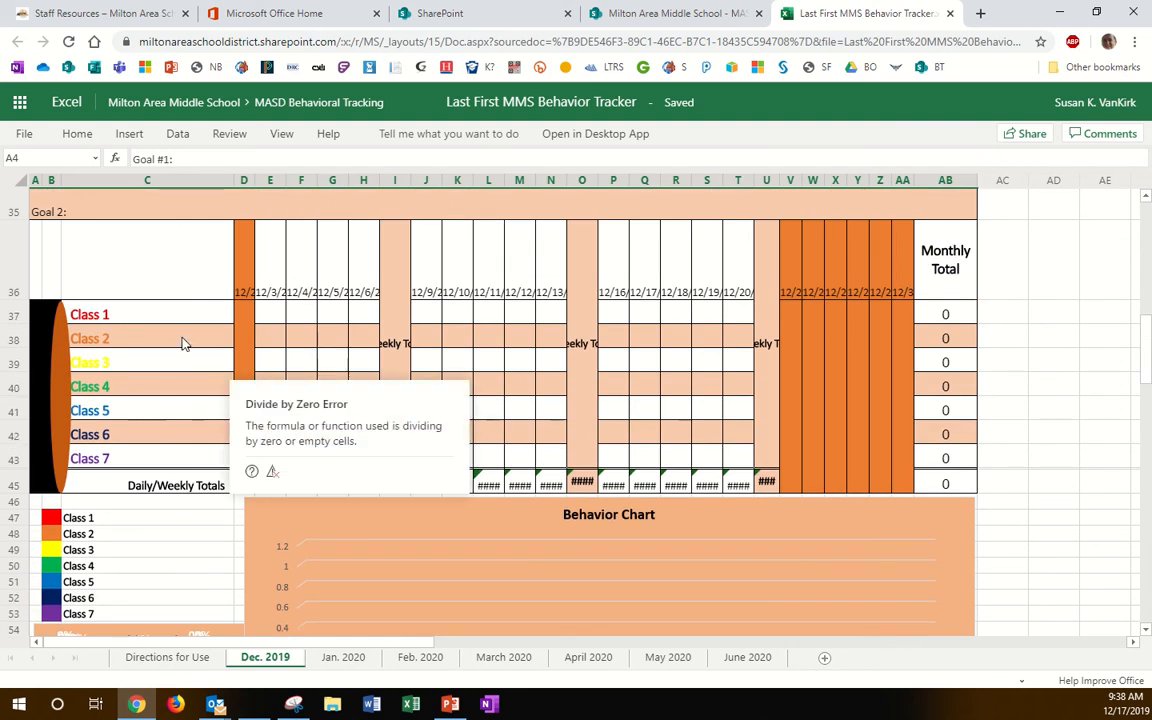
scroll(459, 549, down, 1)
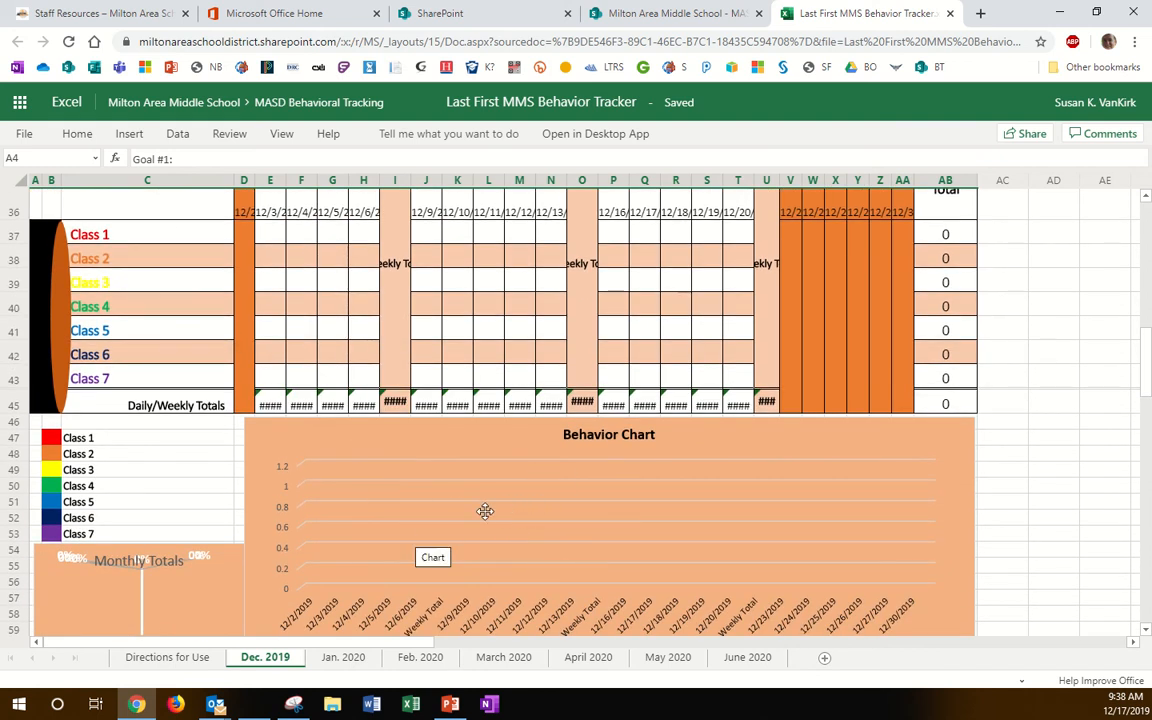
scroll(508, 405, up, 1)
scroll(490, 408, up, 10)
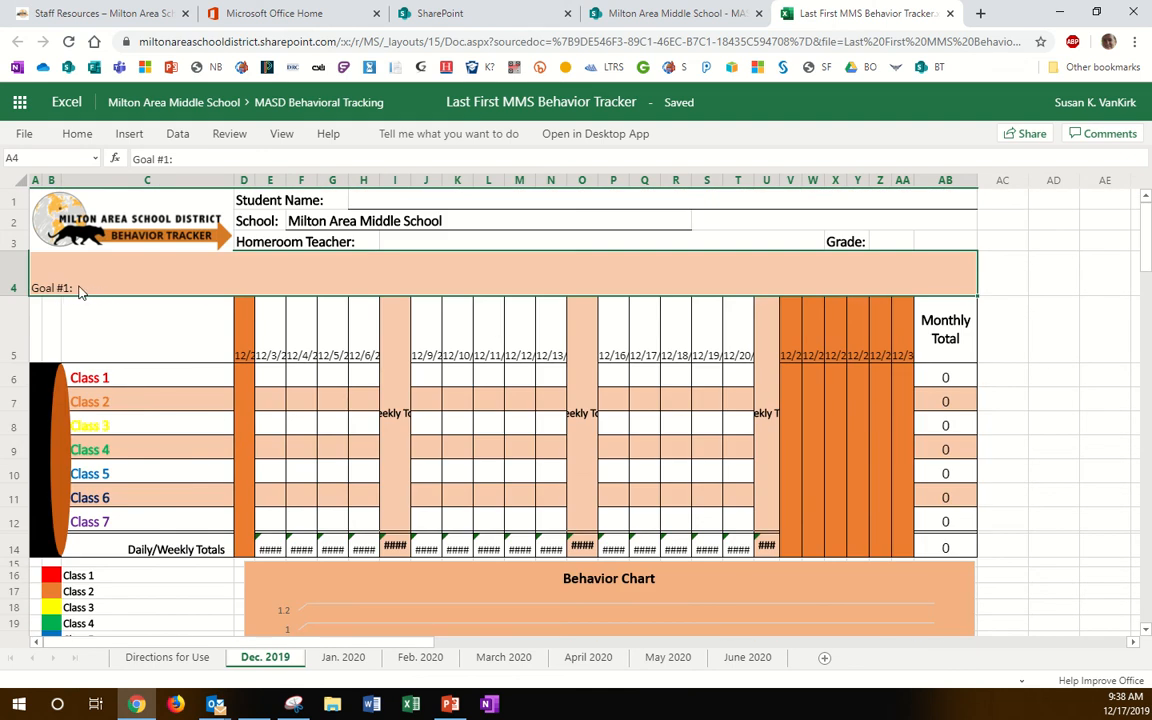
Step: Add the text "Student Goal #1 here." after the Goal #1 label on the Dec. 2019 sheet
double_click(85, 290)
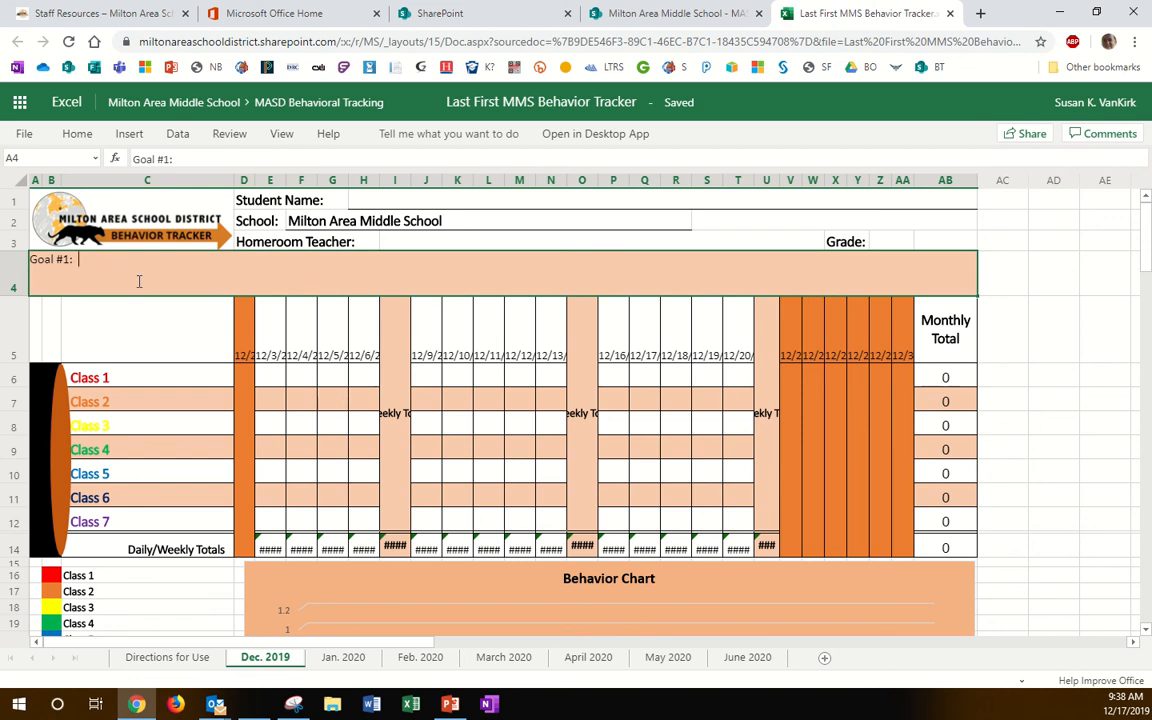
text(Student Goal #1 here)
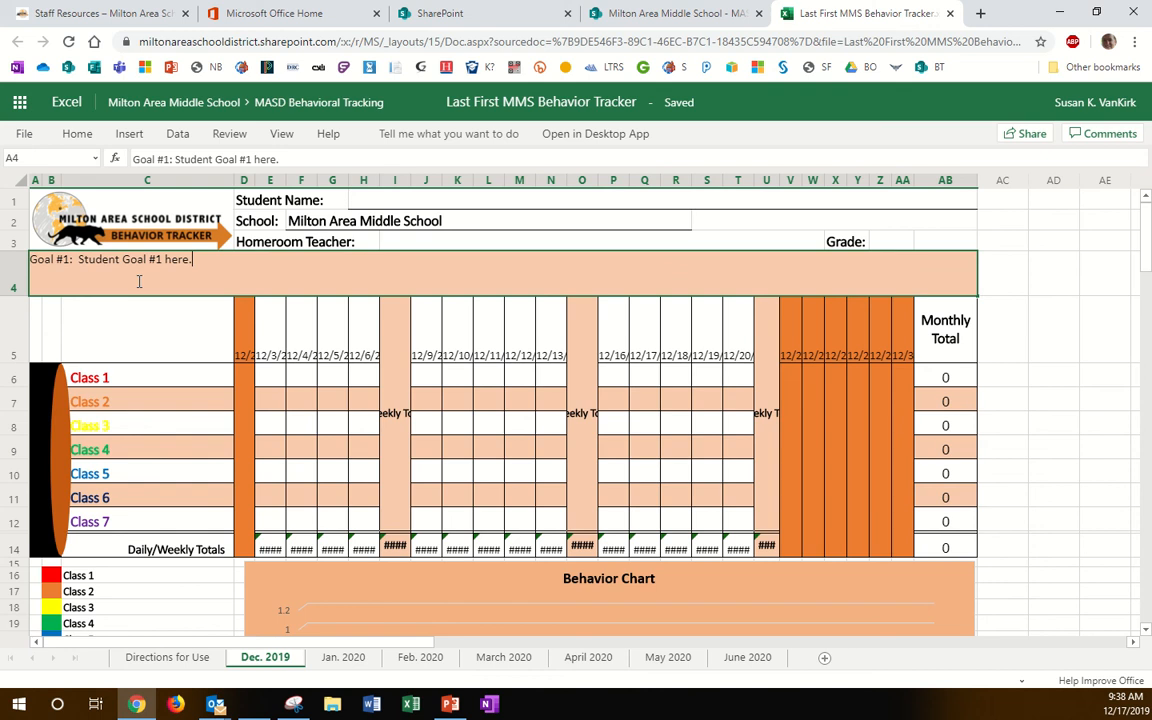
text(.)
click(175, 330)
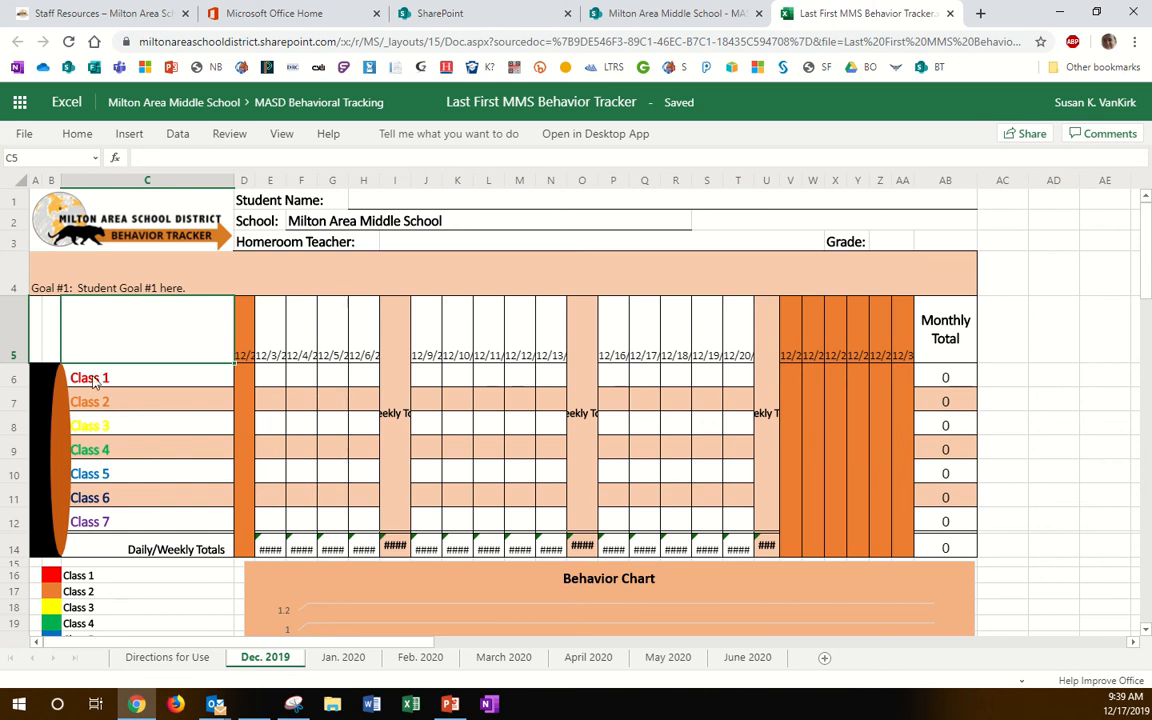
Step: Rename Class 1 as Language Arts in cell C6 and check the class names in the legend, Goal 2 and Goal #3 tables
click(130, 378)
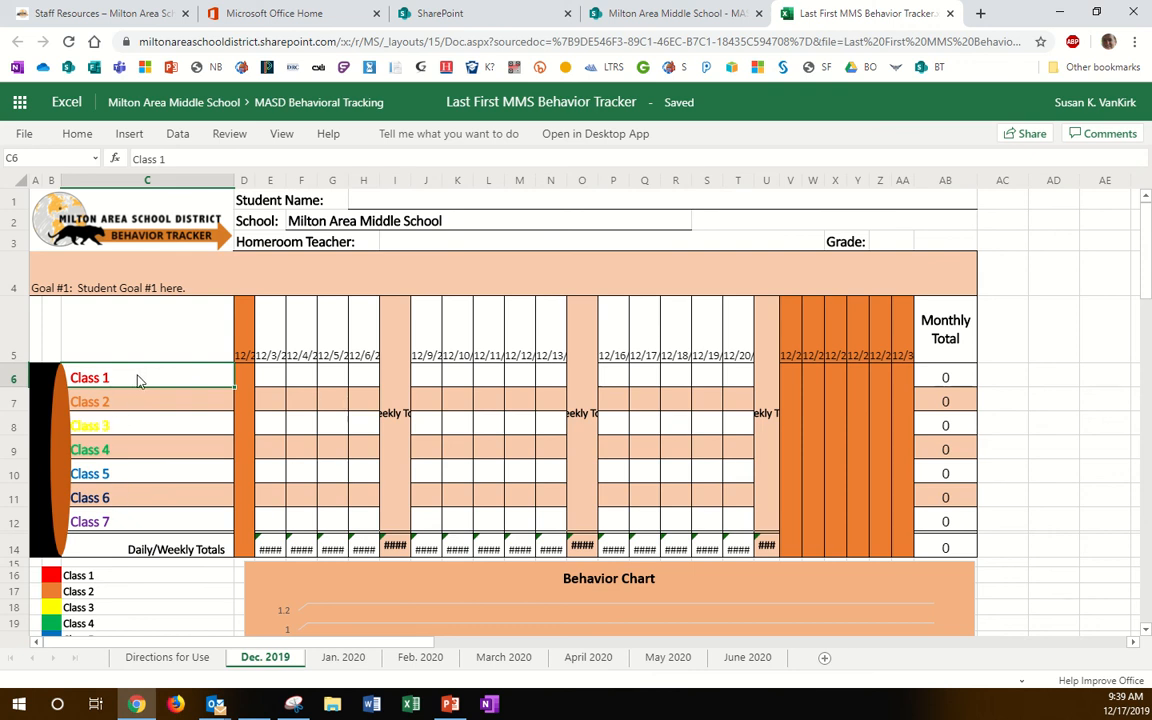
text(Language Arts)
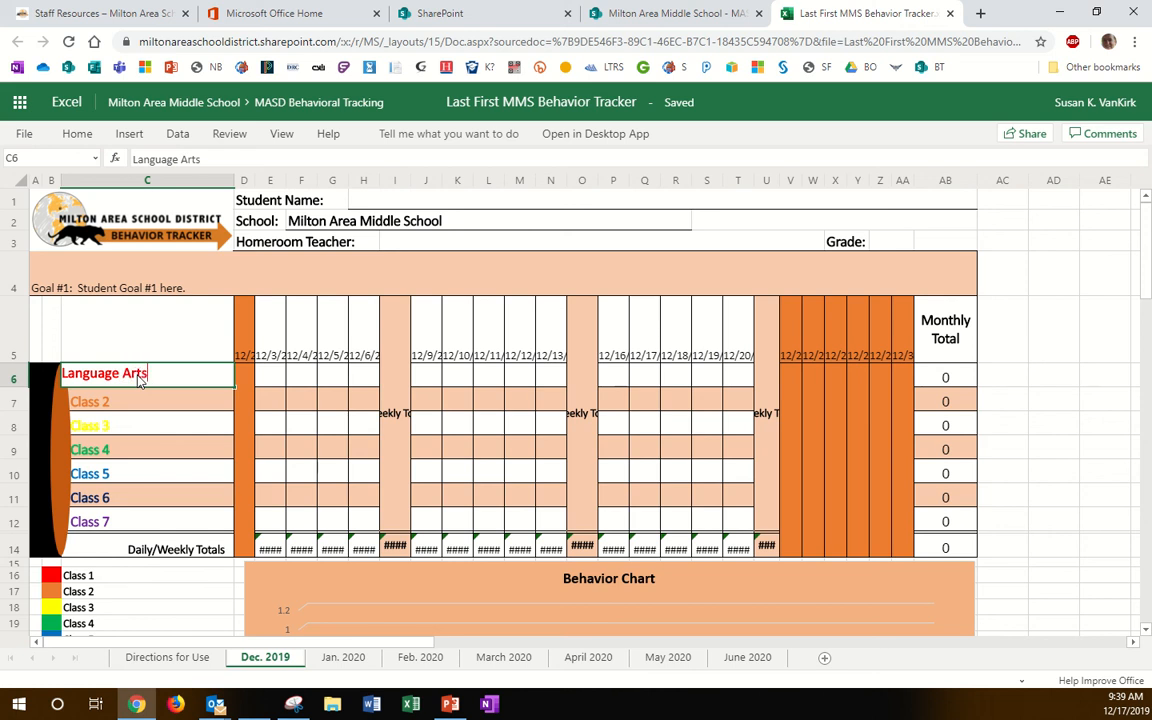
key(Return)
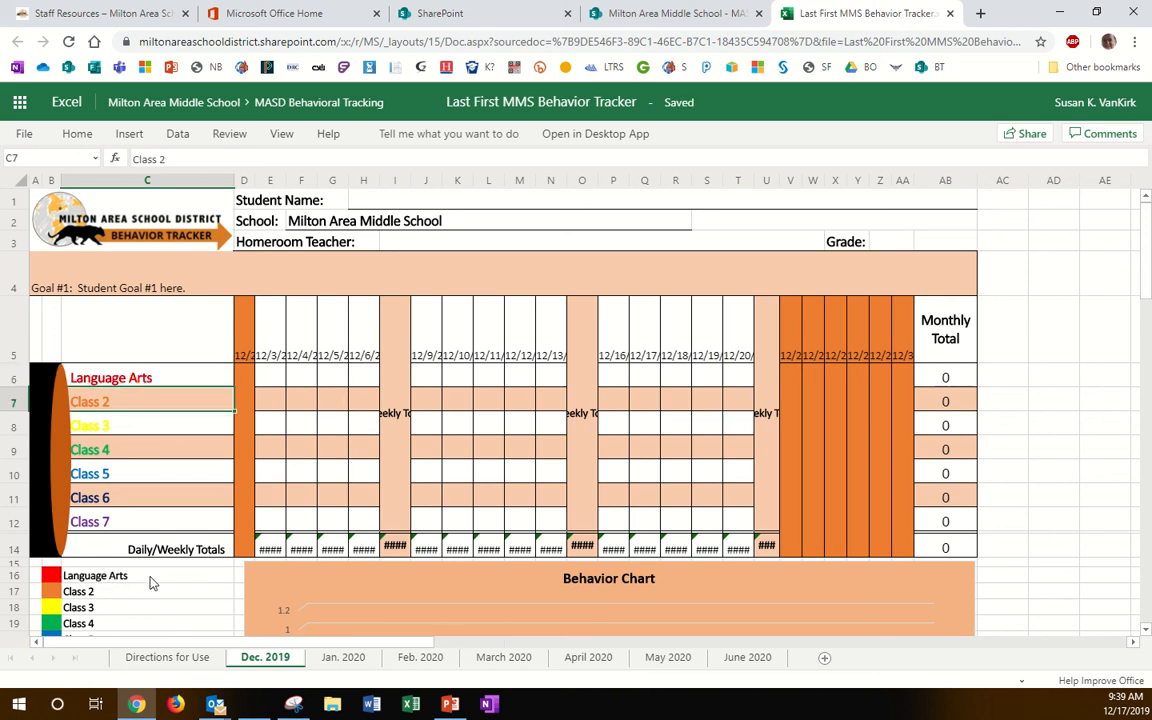
scroll(200, 580, down, 3)
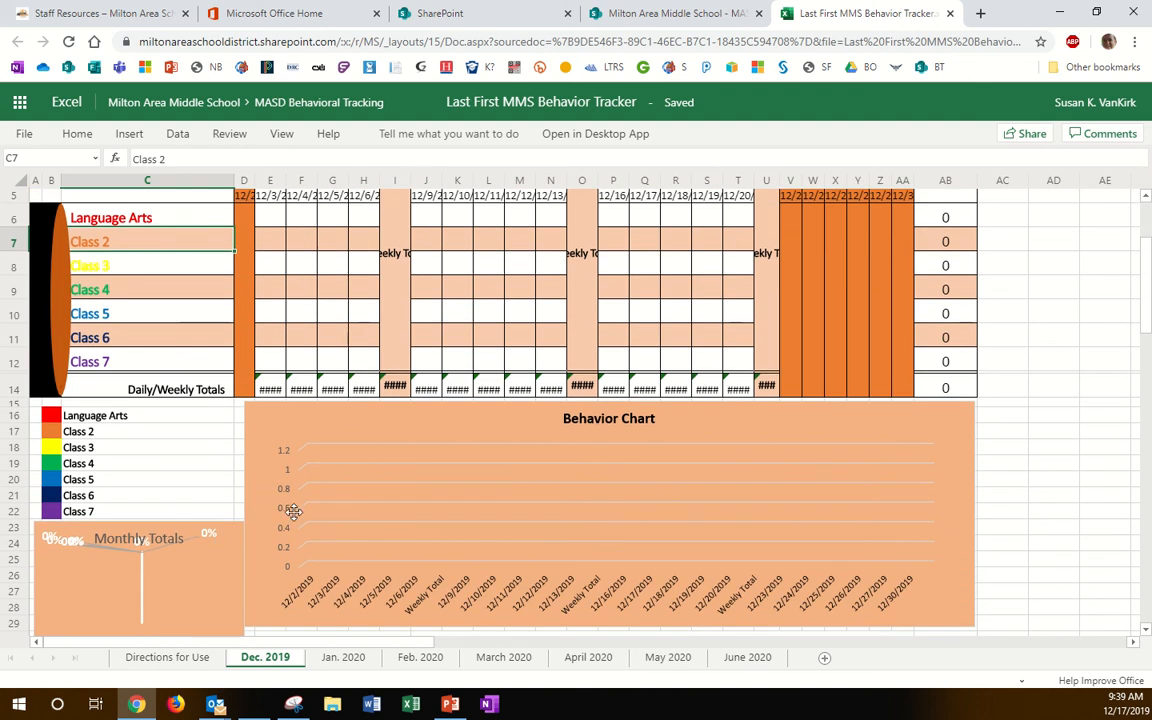
scroll(239, 522, down, 3)
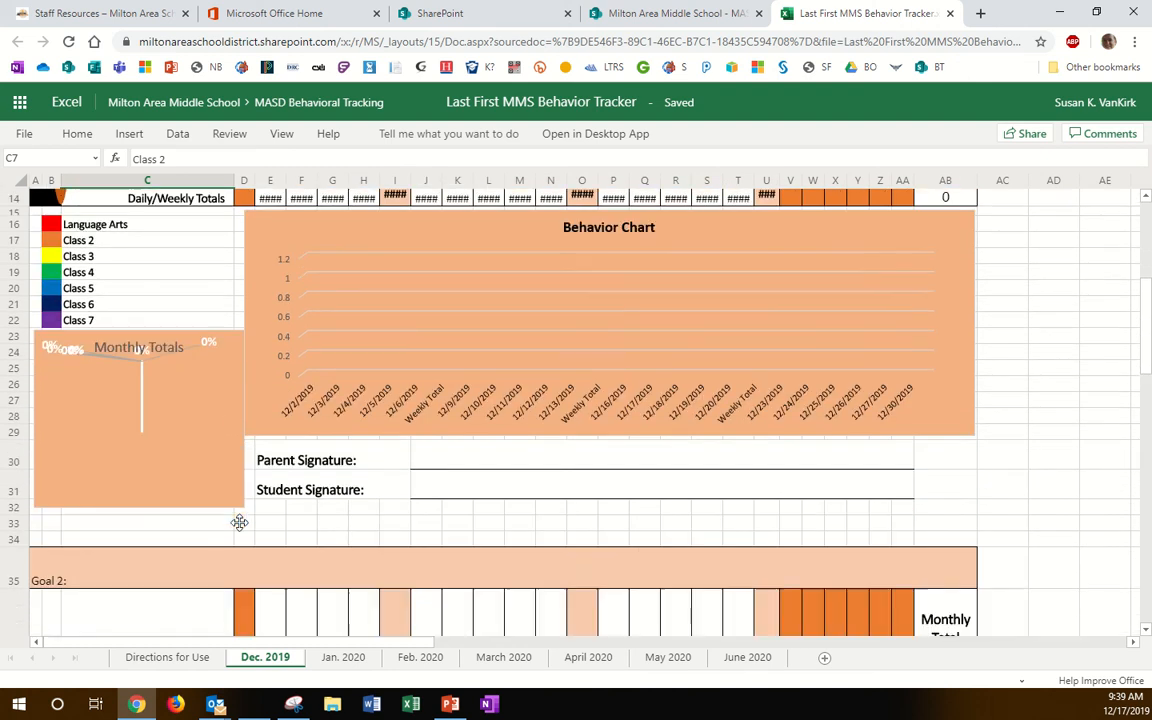
scroll(239, 522, down, 6)
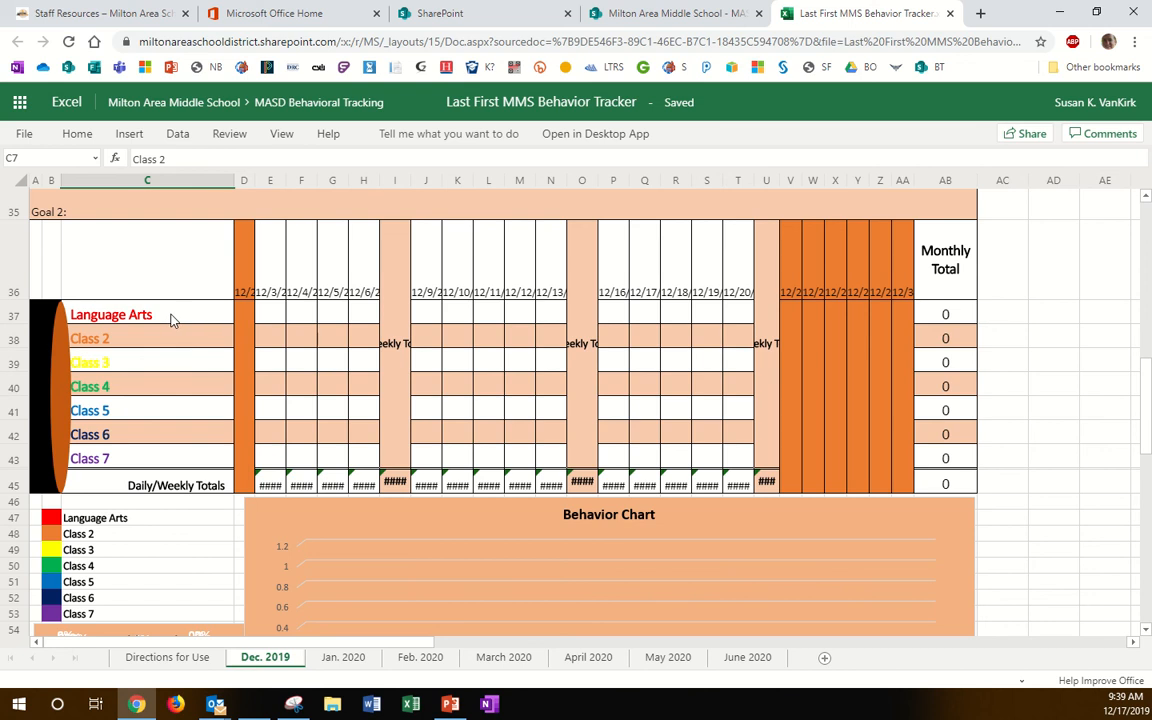
scroll(183, 375, down, 9)
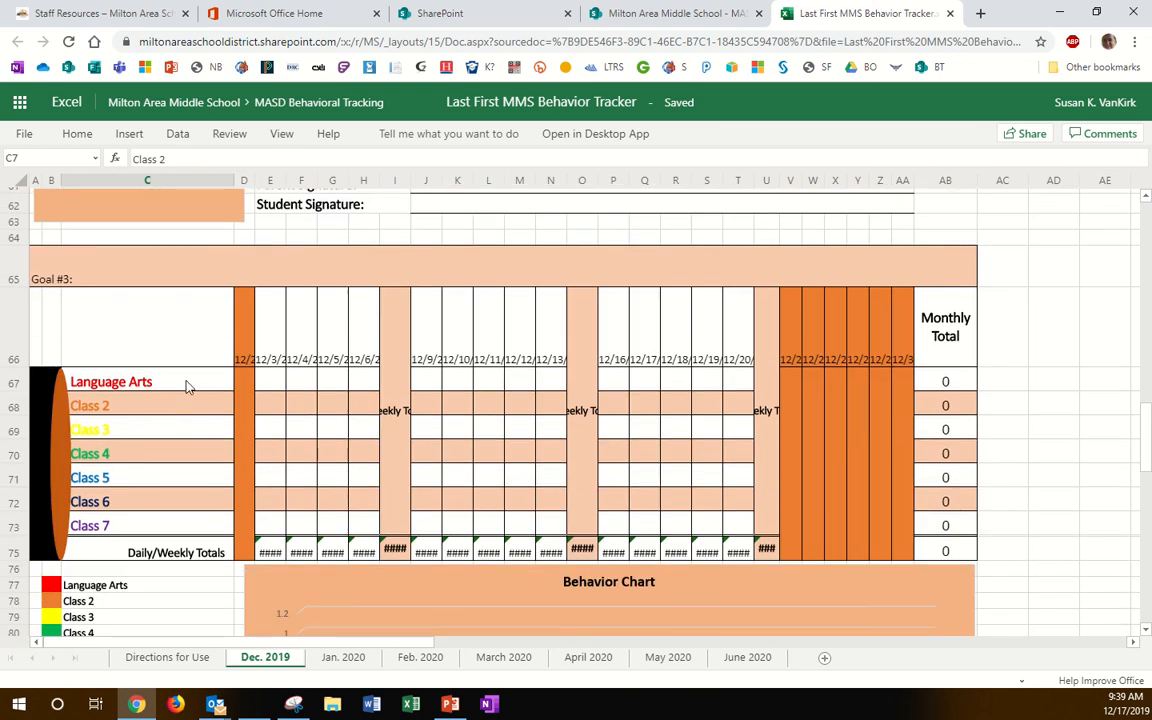
scroll(185, 388, up, 15)
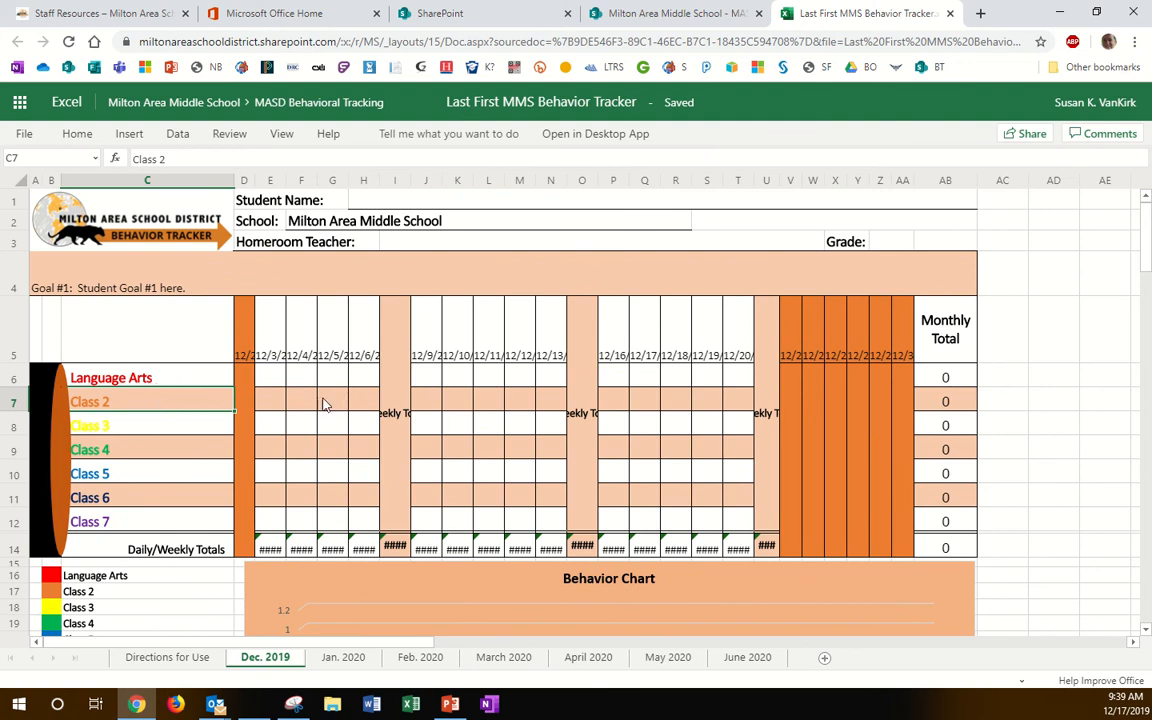
Step: Enter the 12/3 behavior scores 7, 5, 9, 10, 8, 7 and 4 in E6:E12 for Language Arts through Class 7
click(278, 379)
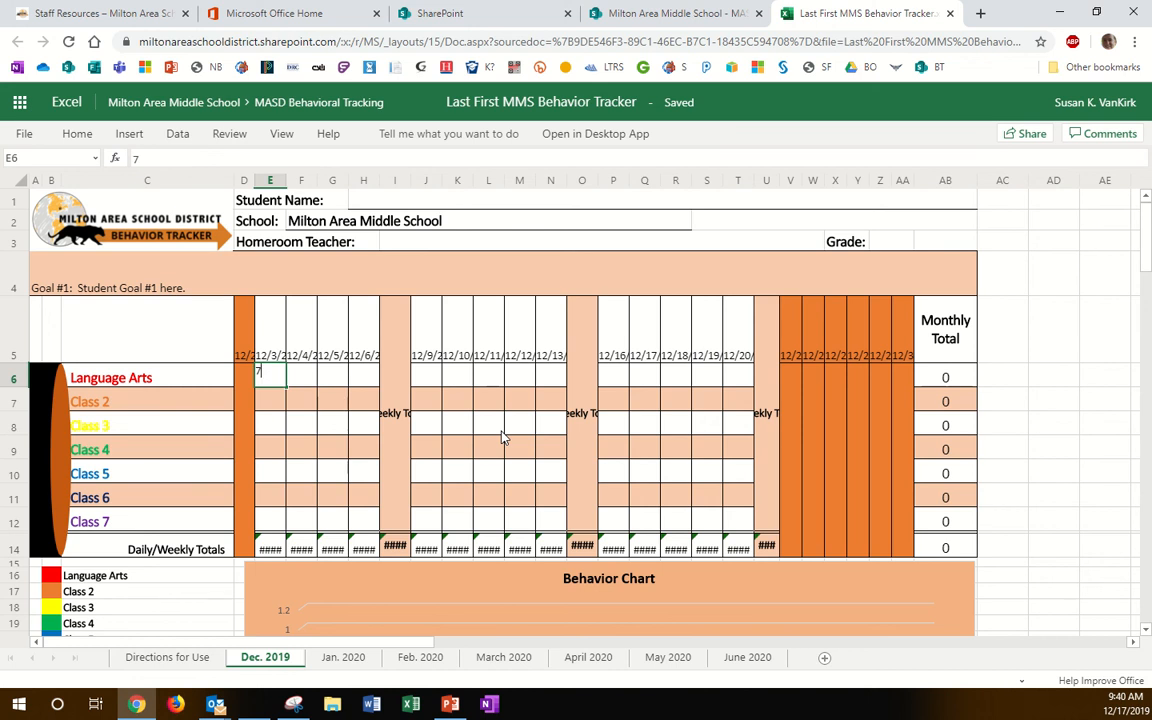
key(Return)
text(5)
key(Return)
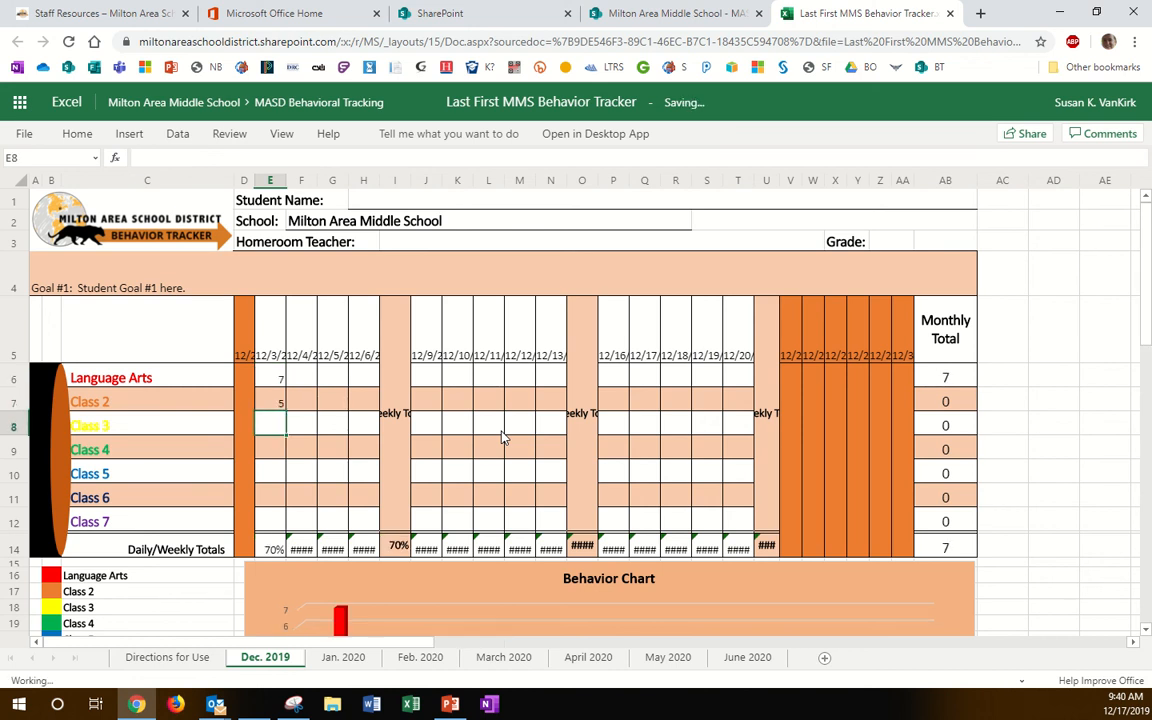
text(9)
key(Return)
text(10)
key(Return)
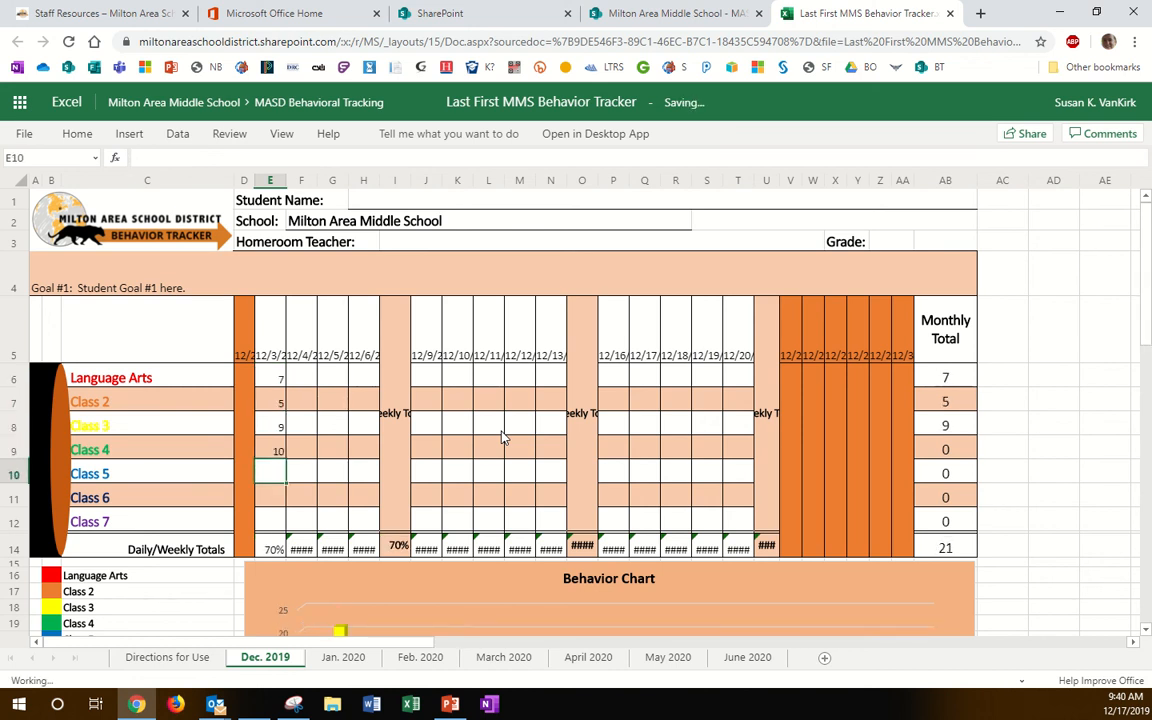
text(8)
key(Return)
text(7)
key(Return)
text(4)
key(Return)
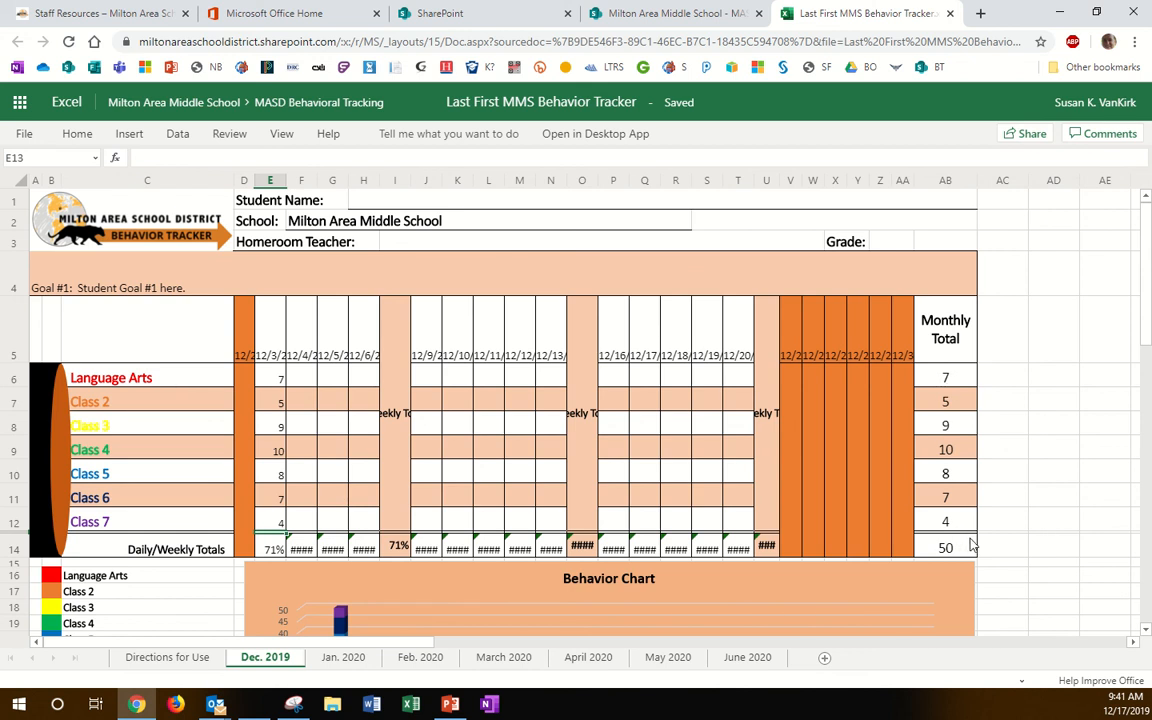
Step: Examine the class legend, Behavior Chart and Monthly Totals pie chart below the Goal #1 table on the Dec. 2019 sheet
scroll(980, 543, down, 2)
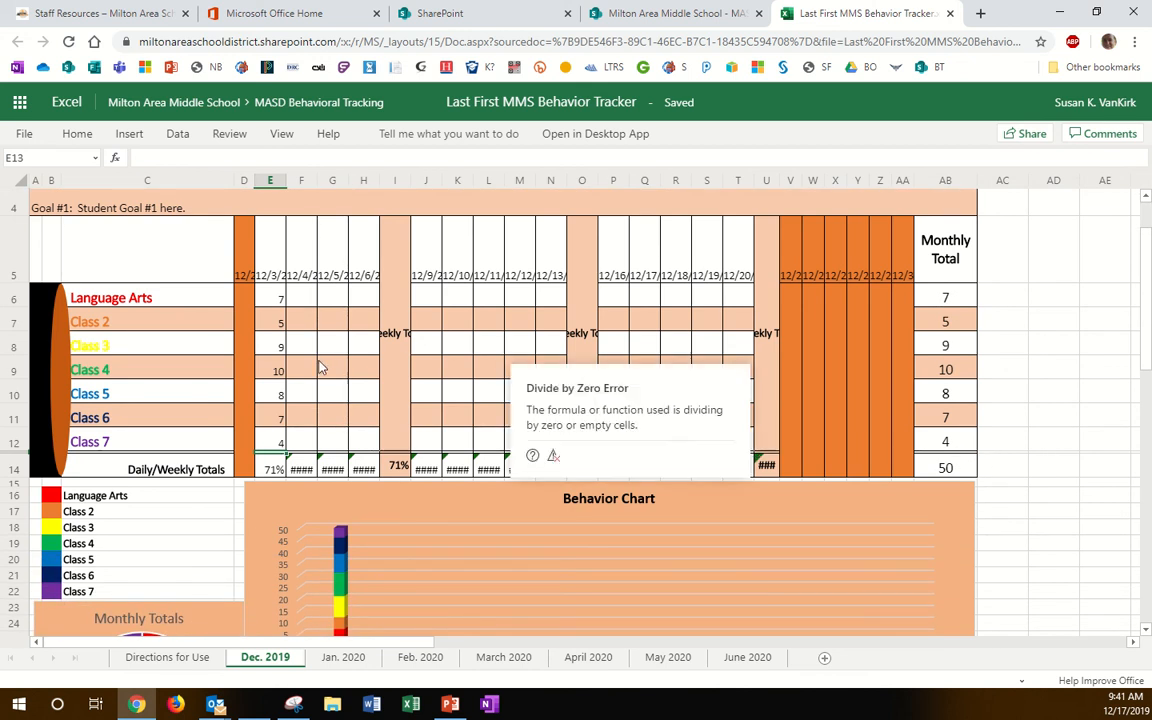
scroll(318, 425, down, 1)
scroll(318, 425, down, 2)
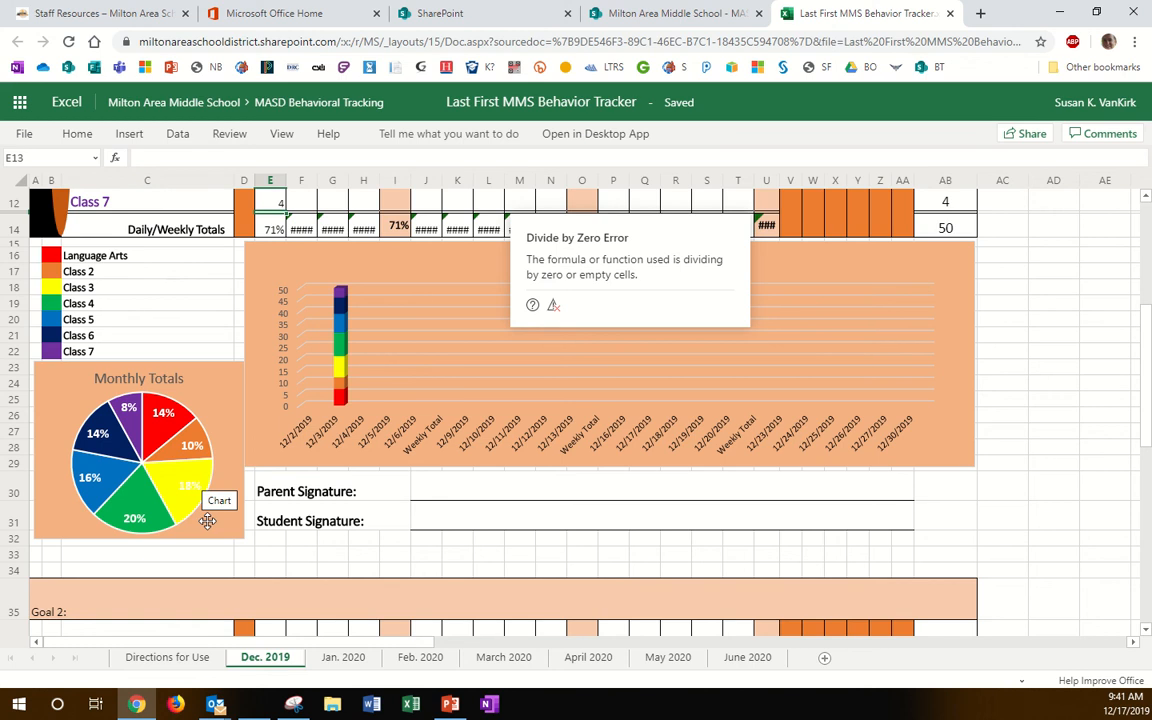
click(182, 323)
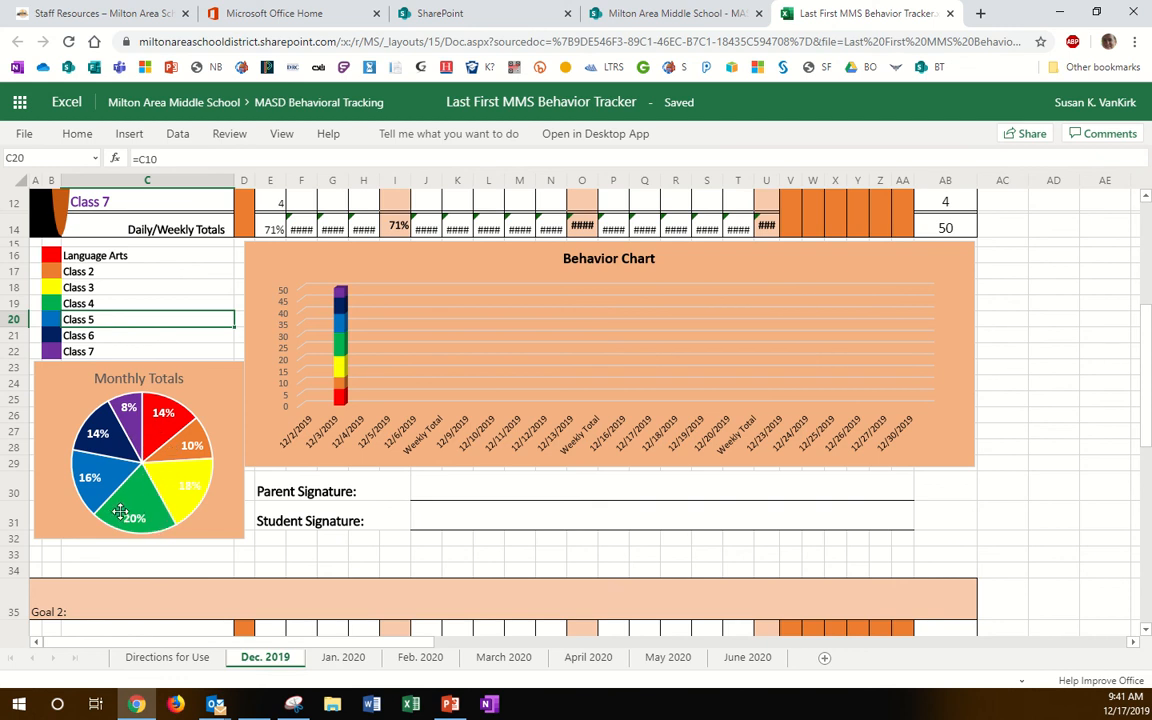
click(150, 488)
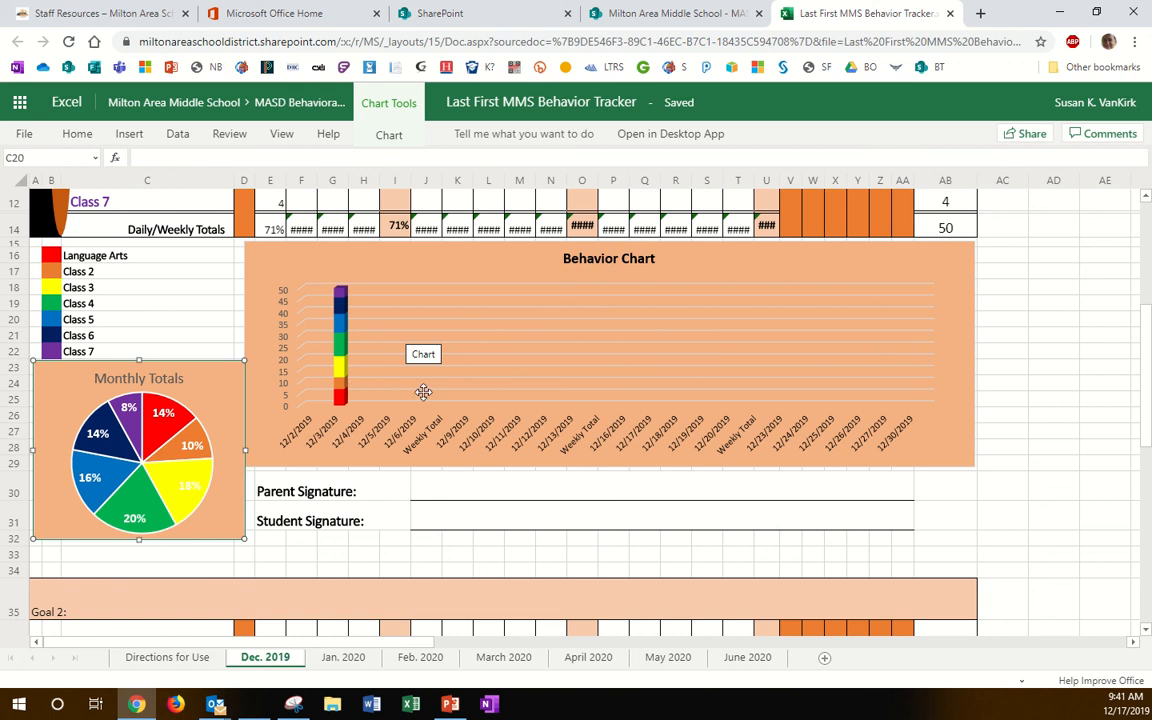
Step: Enter the 12/4 behavior scores 2, 10, 5, 2, 10, 8 and 8 in F6:F12 for Language Arts through Class 7
scroll(416, 390, up, 3)
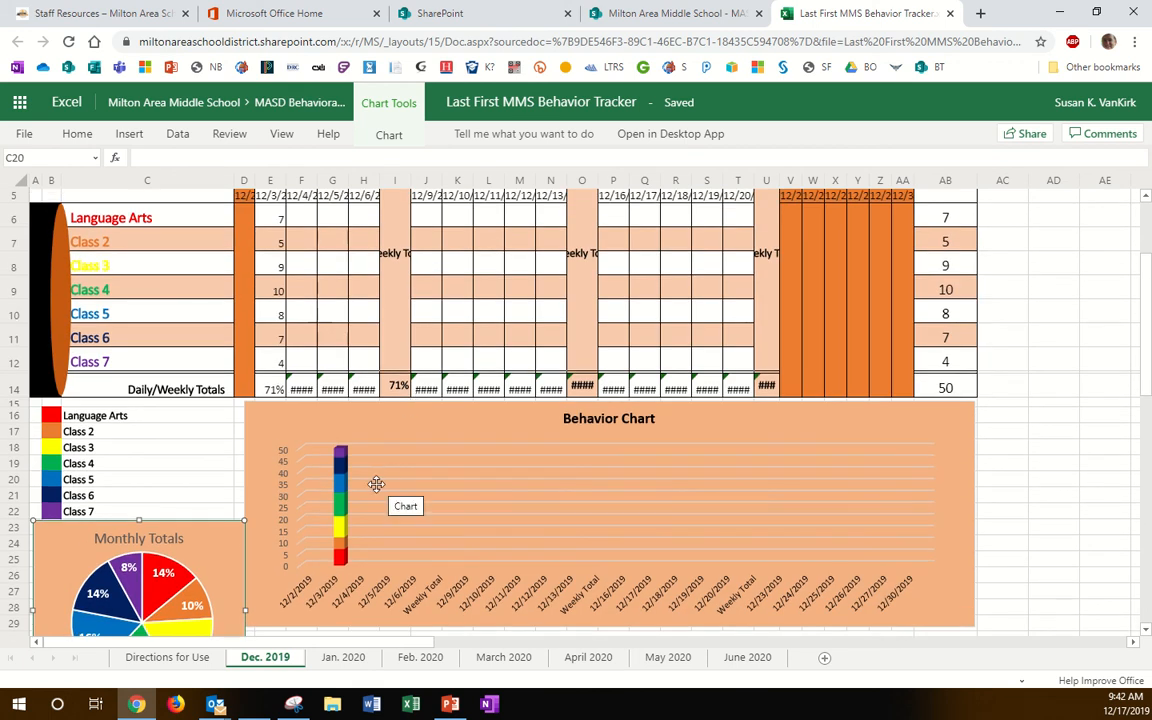
click(308, 220)
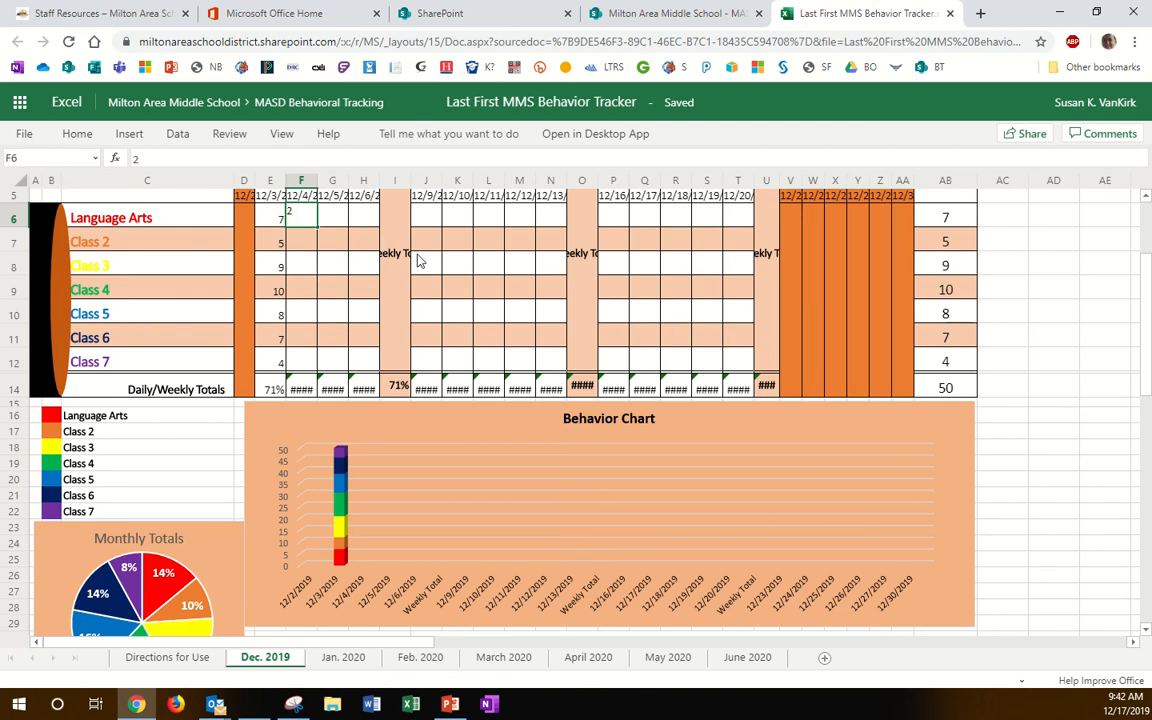
key(Return)
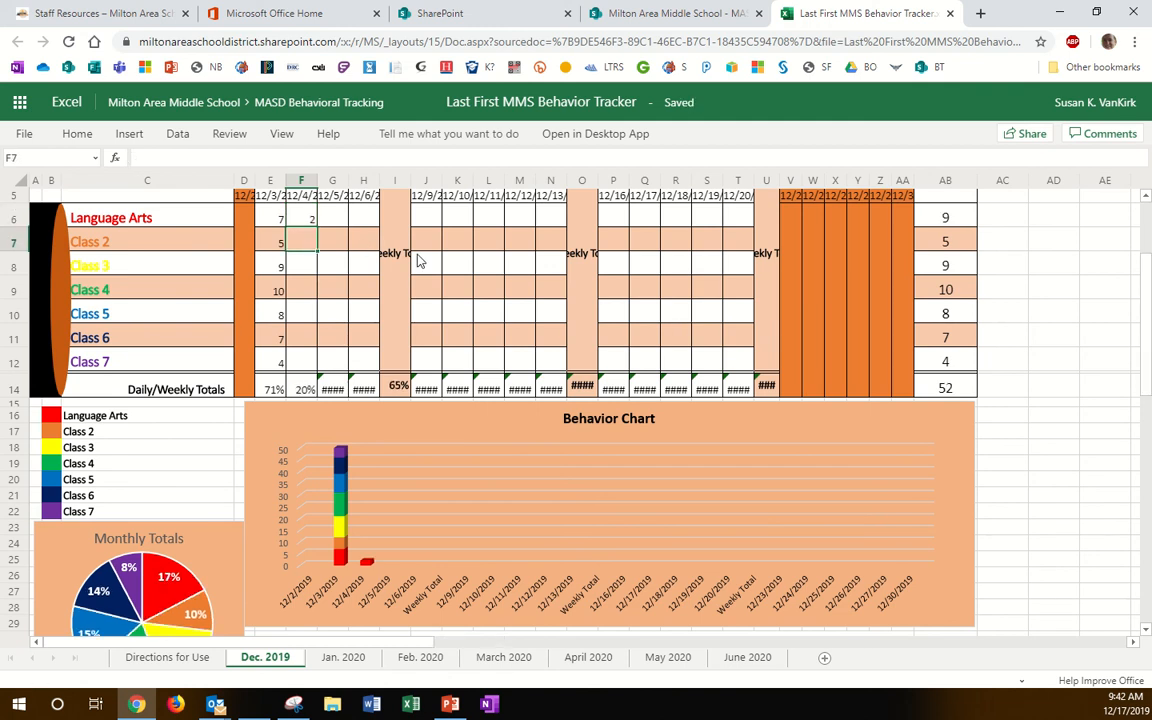
text(10)
key(Return)
text(5)
key(Return)
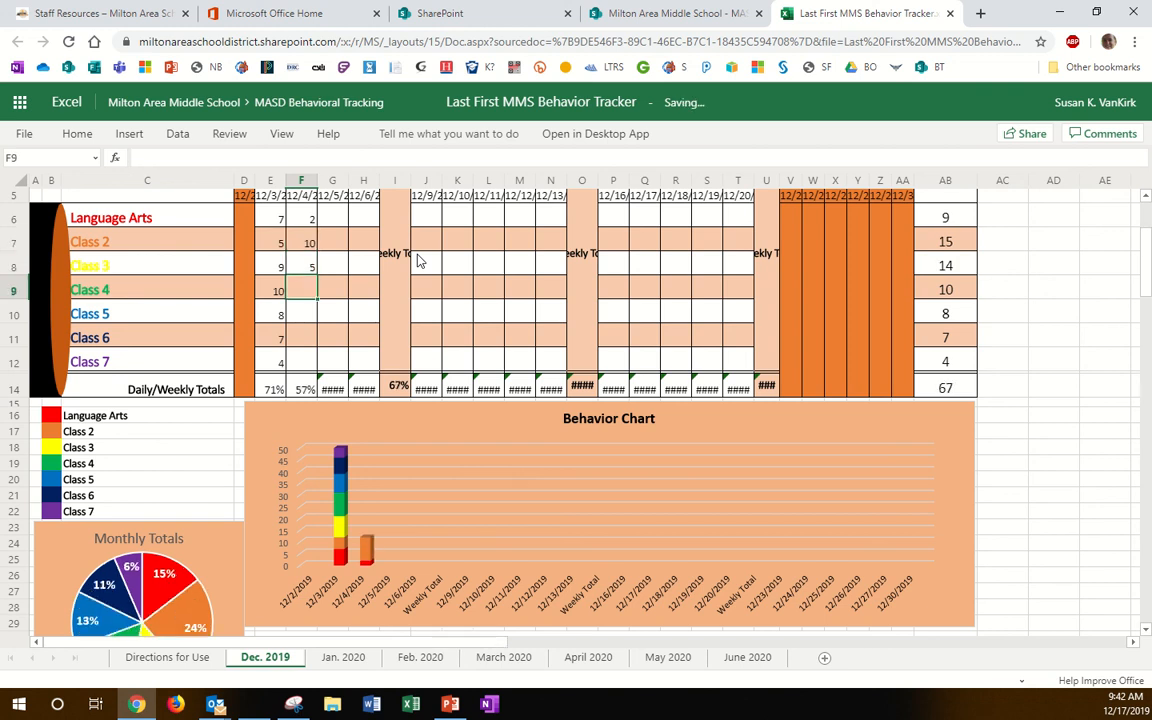
text(2)
key(Return)
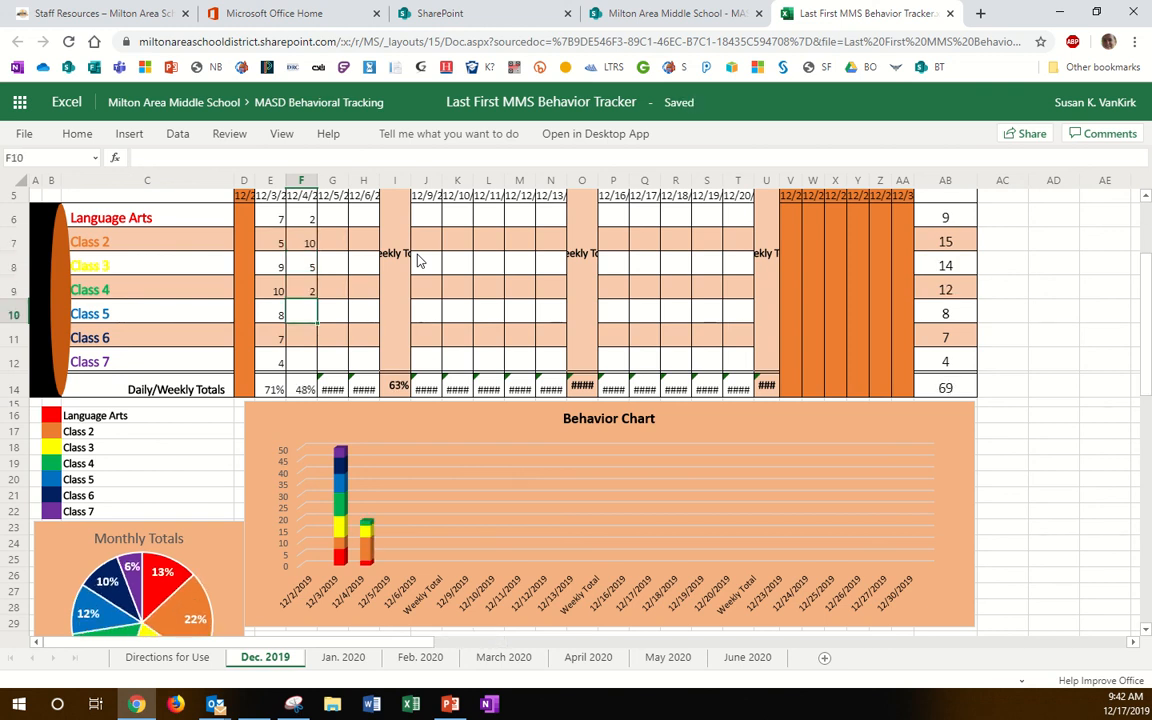
text(10)
key(Return)
text(8)
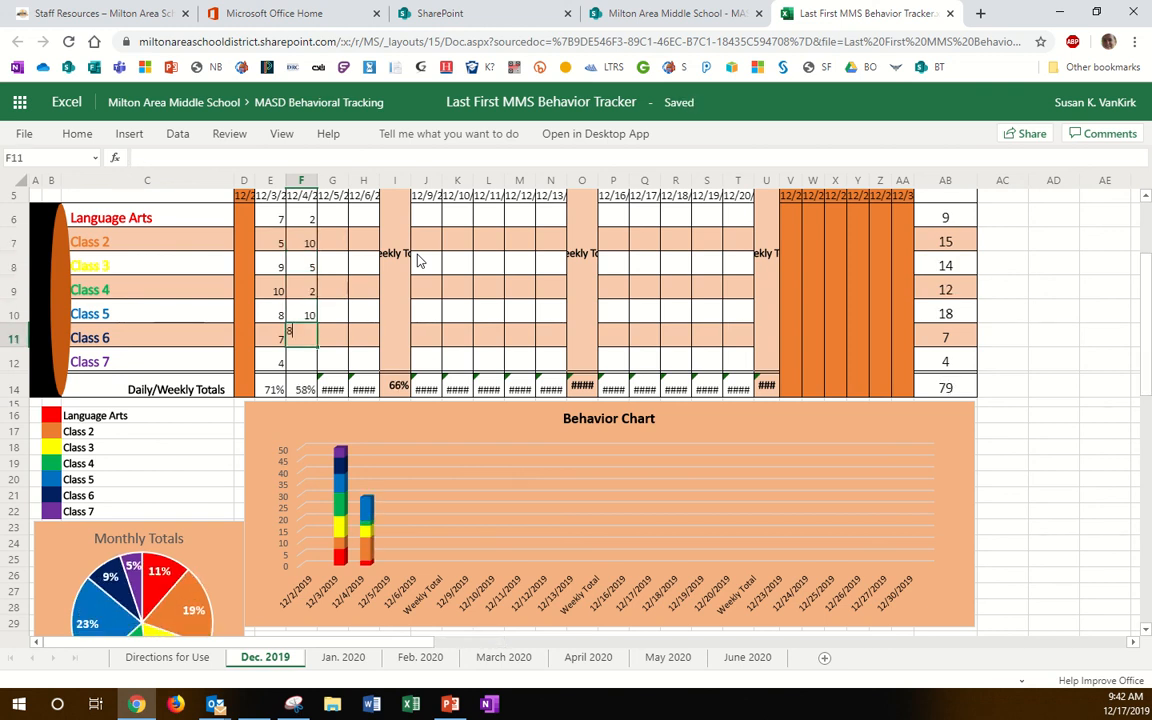
key(Return)
text(8)
key(Return)
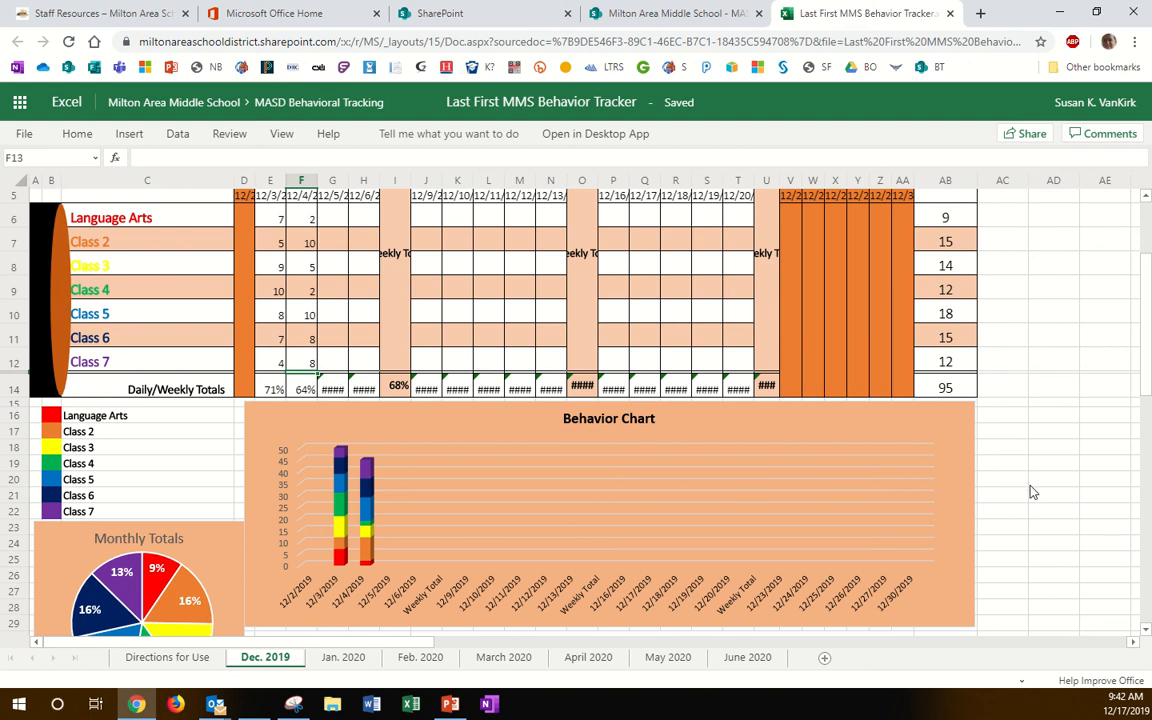
Step: Review the Goal #1 charts and totals, and check the Goal 2 and Goal #3 sections further down the sheet
scroll(1033, 491, down, 3)
scroll(1029, 491, up, 2)
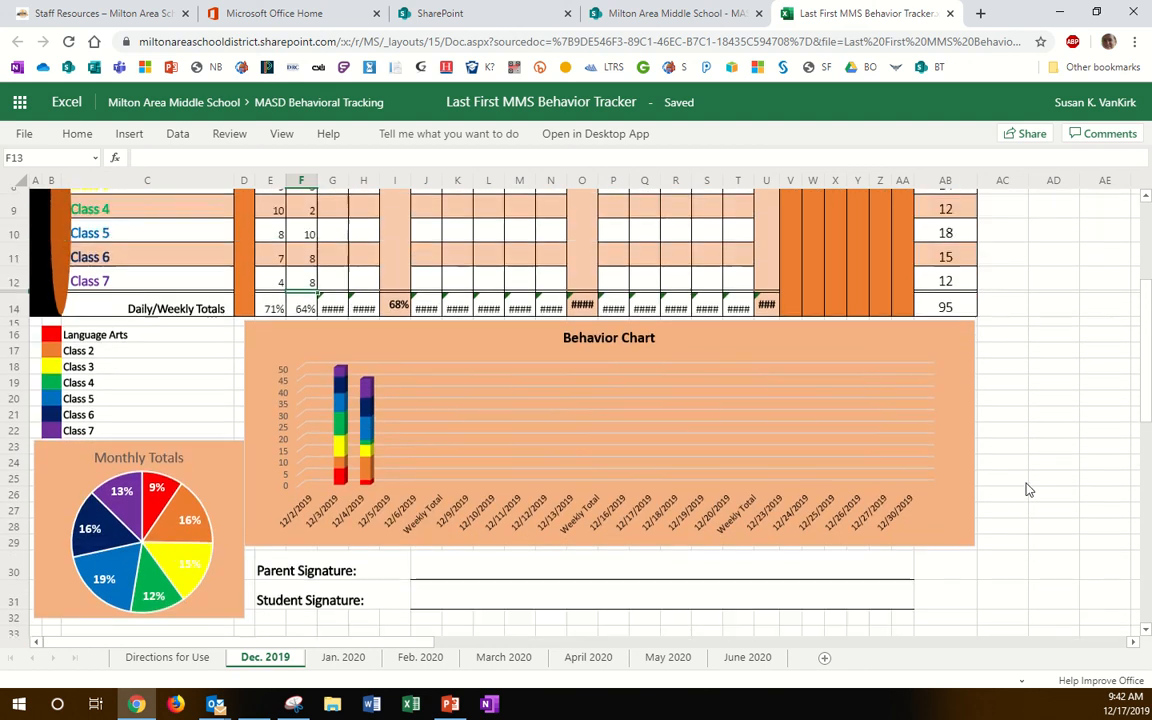
scroll(1020, 479, up, 3)
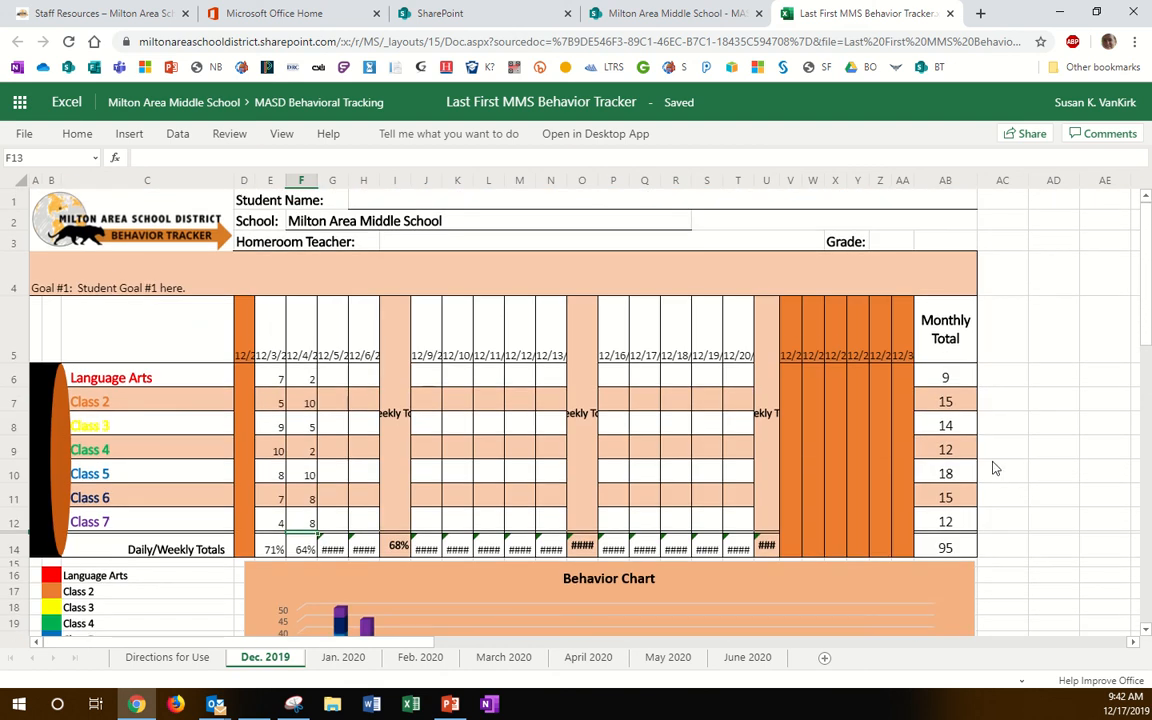
scroll(428, 387, down, 15)
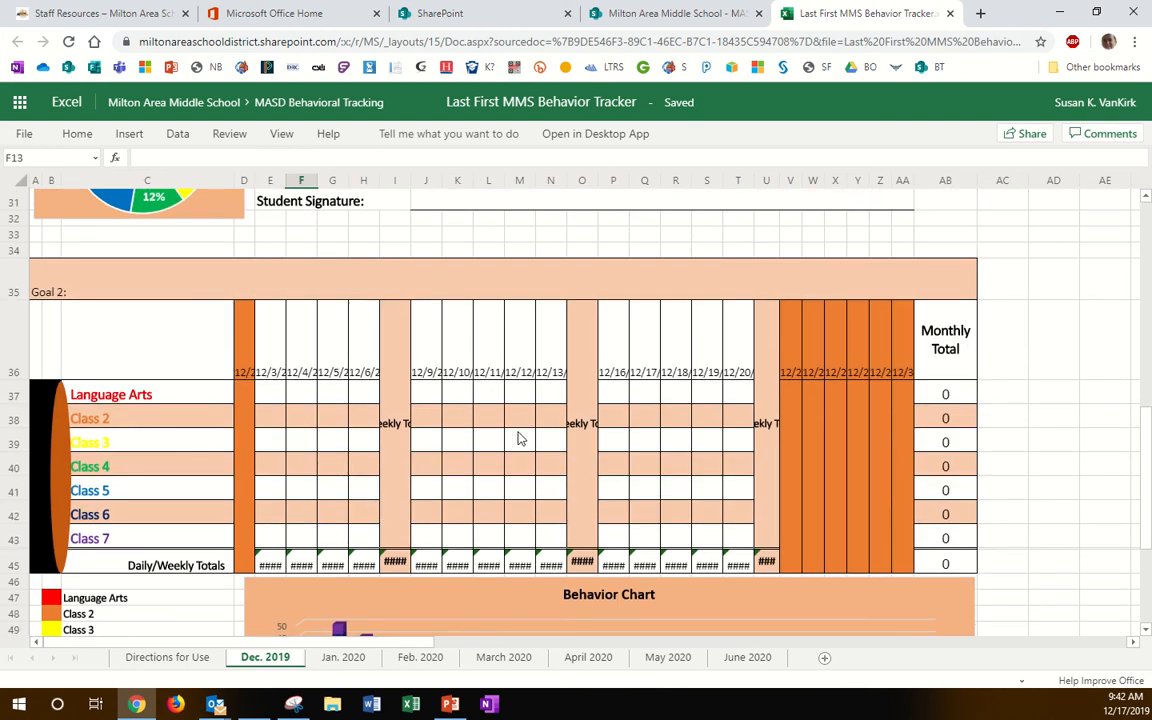
scroll(282, 392, down, 2)
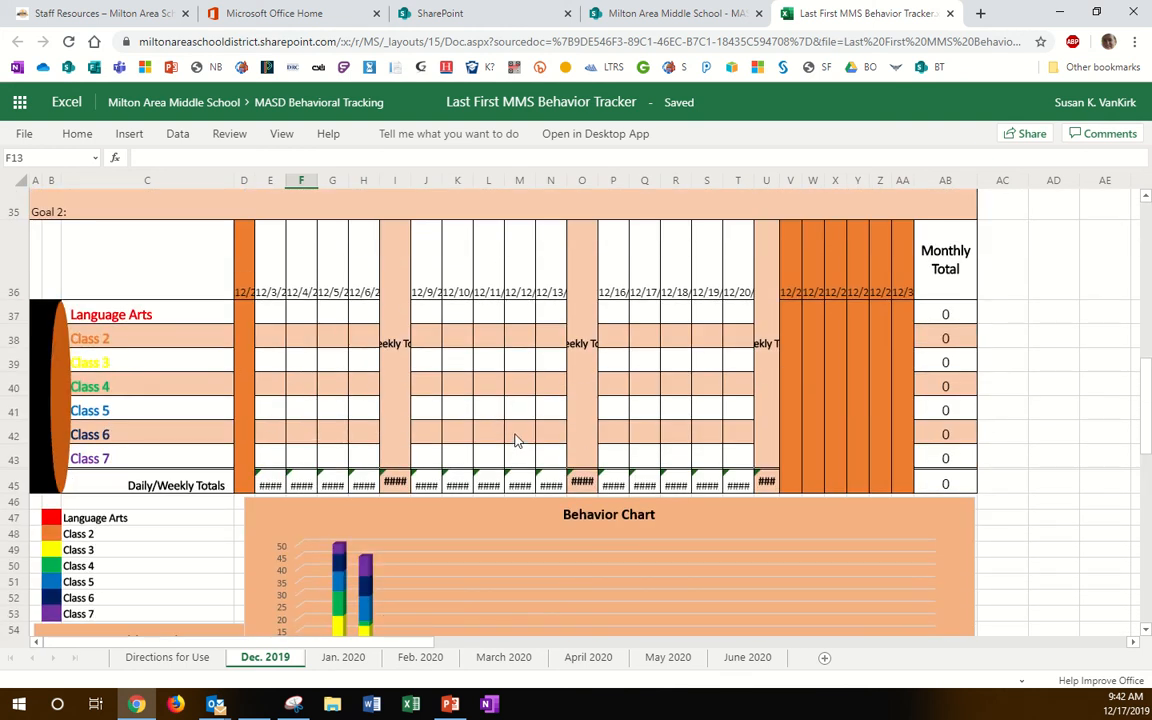
scroll(521, 441, down, 6)
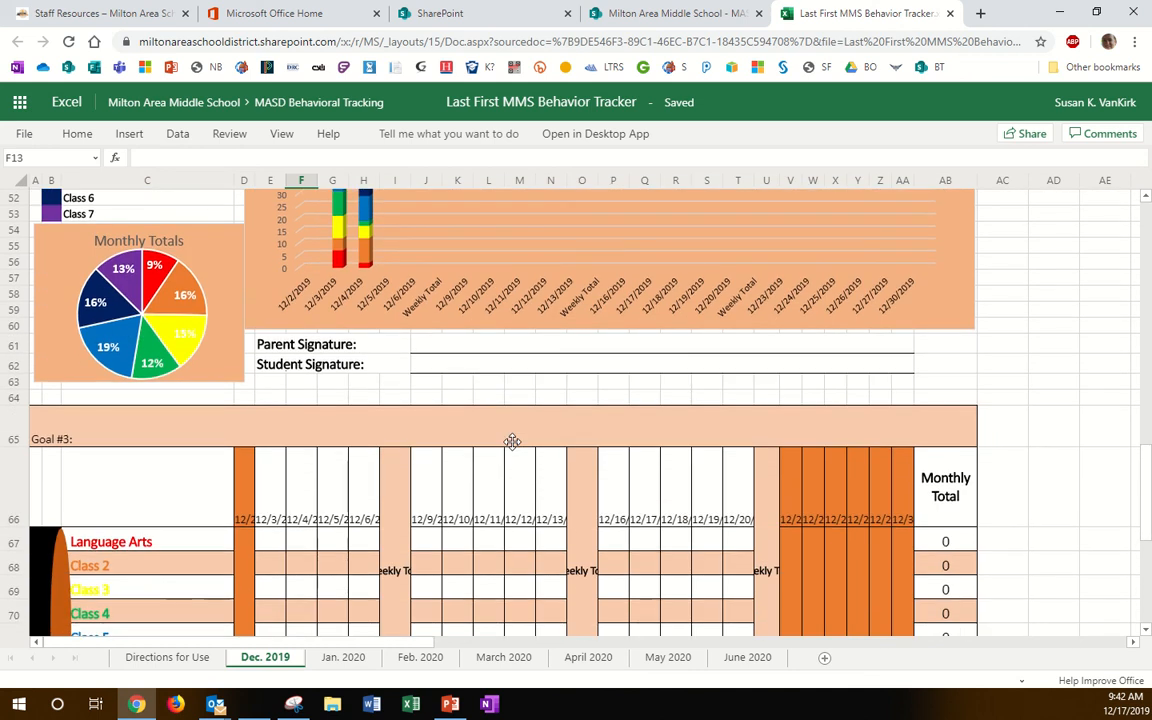
scroll(512, 441, up, 20)
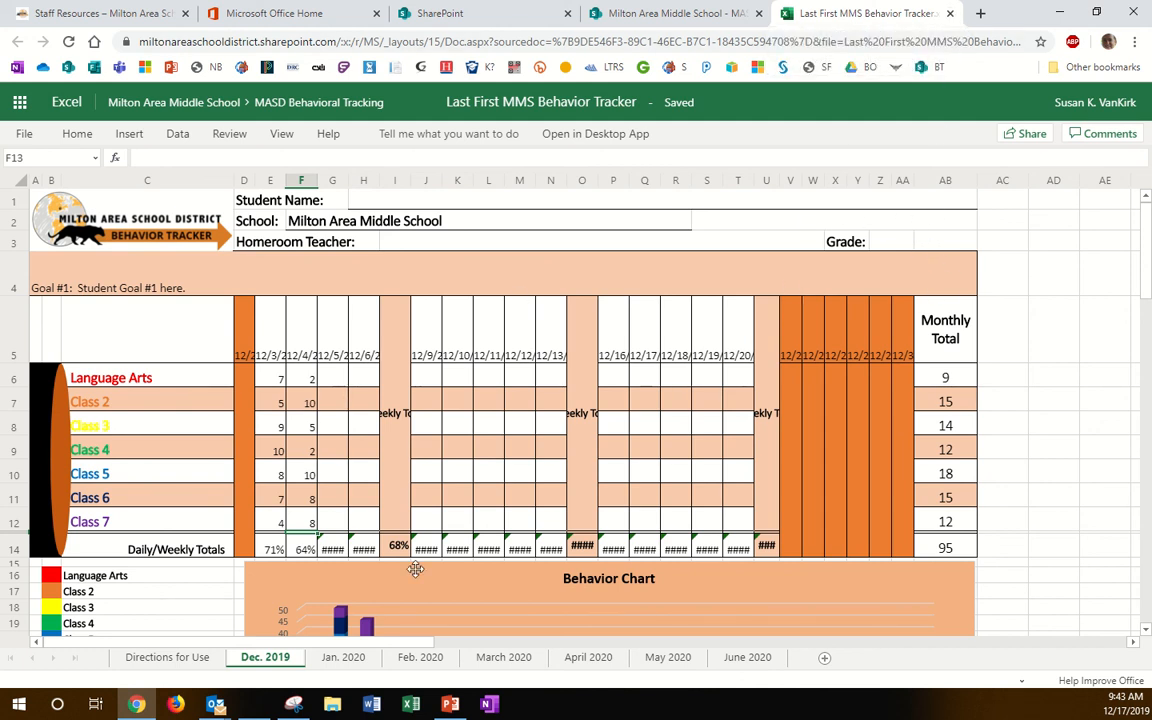
Step: Close the online workbook and download Last First MMS Behavior Tracker.xlsx from the MASD Behavioral Tracking folder
click(949, 13)
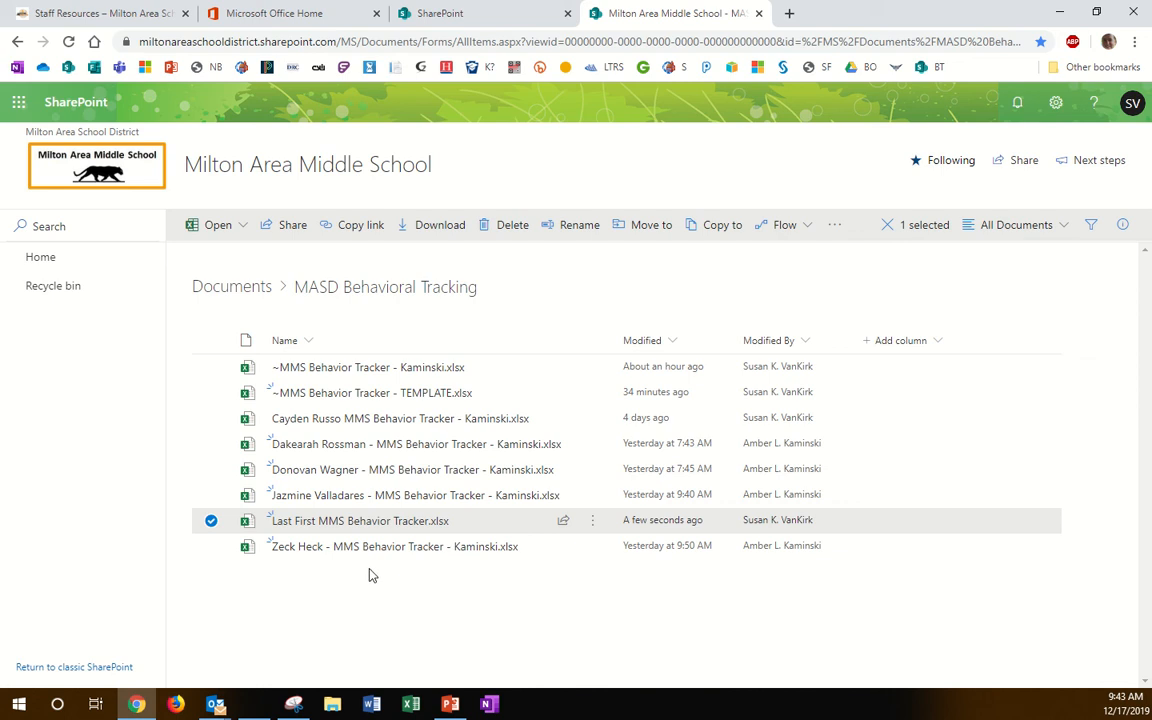
mouse_move(329, 532)
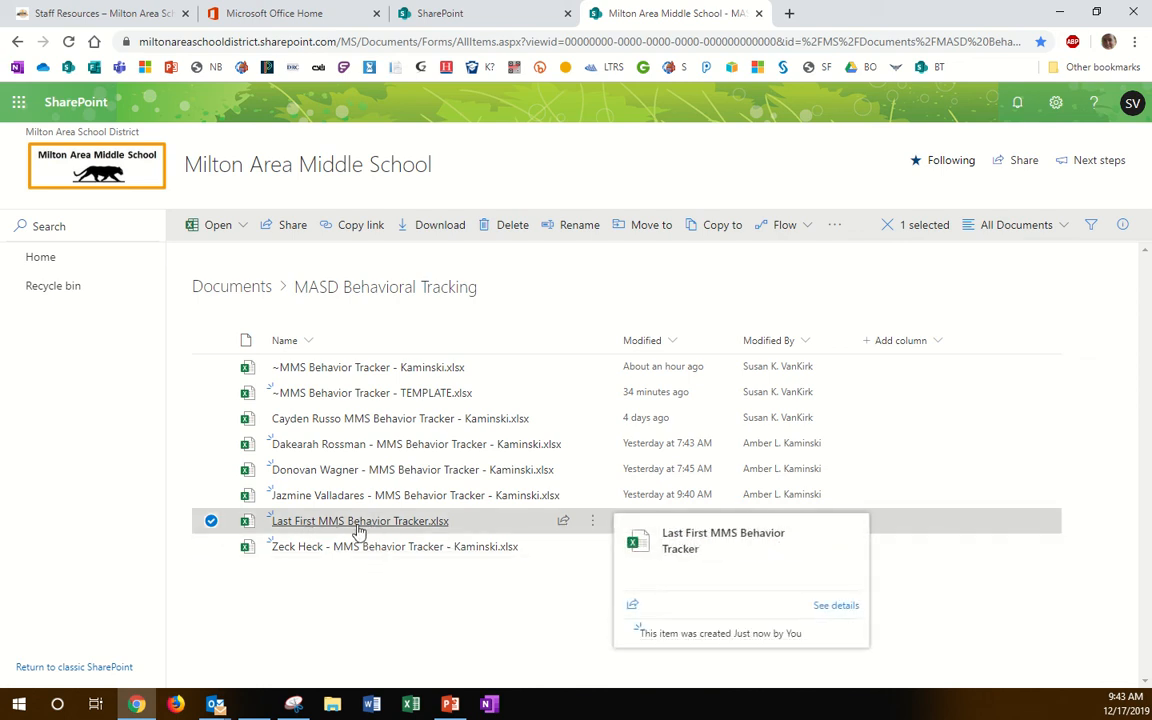
click(410, 228)
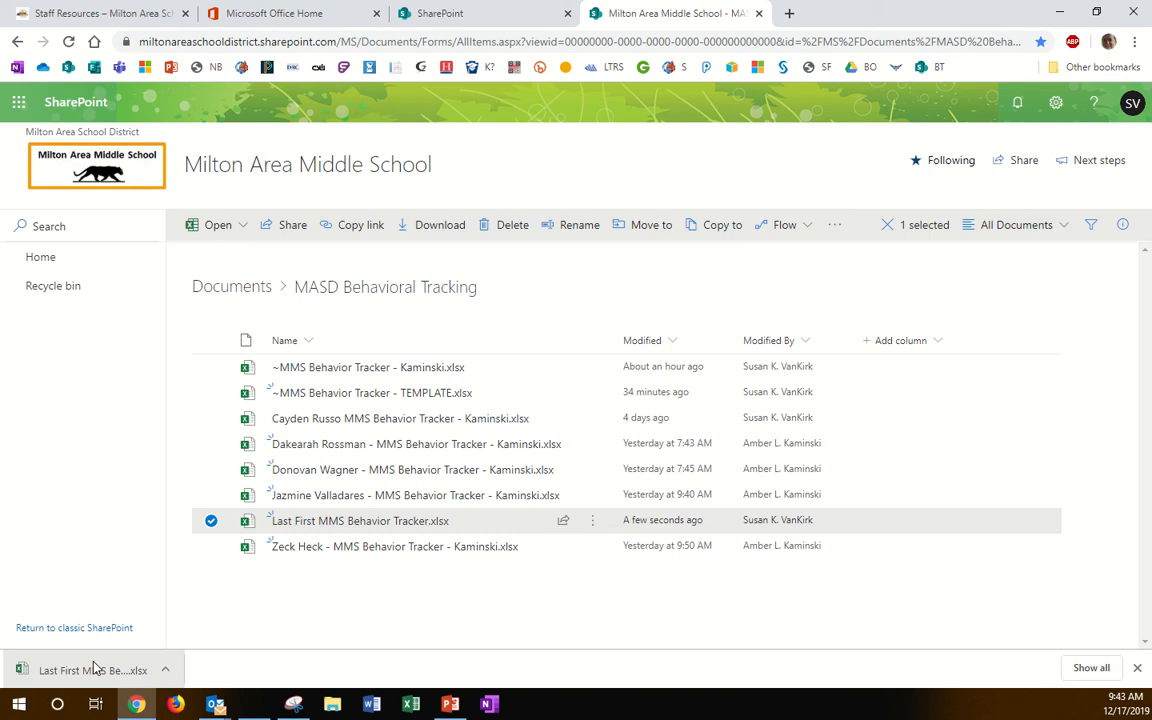
Step: Switch to File Explorer, open Last First MMS Behavior Tracker (1).xlsx from Downloads in desktop Excel and enable editing
click(332, 706)
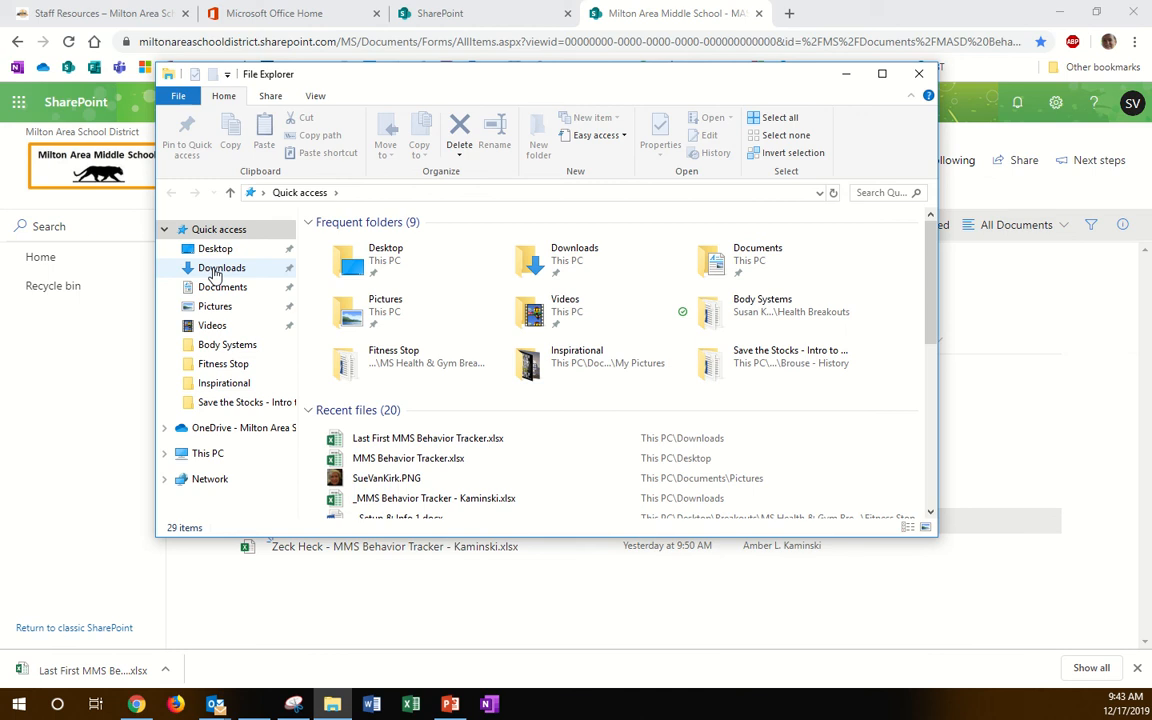
click(214, 270)
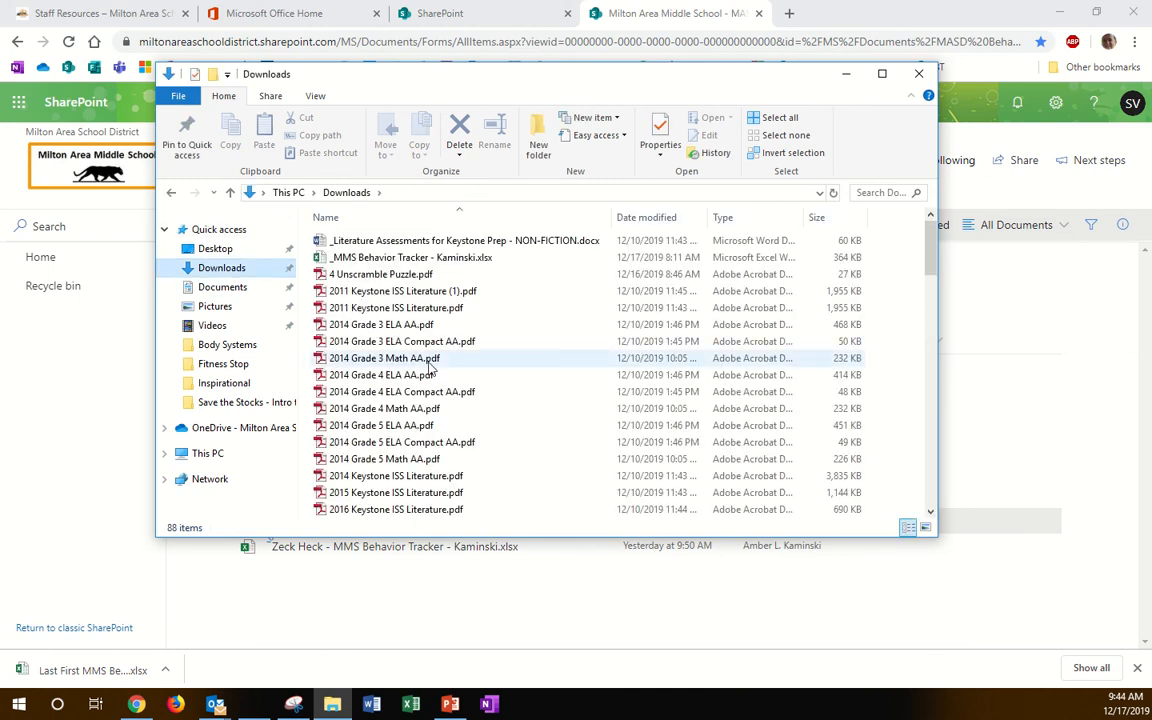
scroll(430, 368, down, 5)
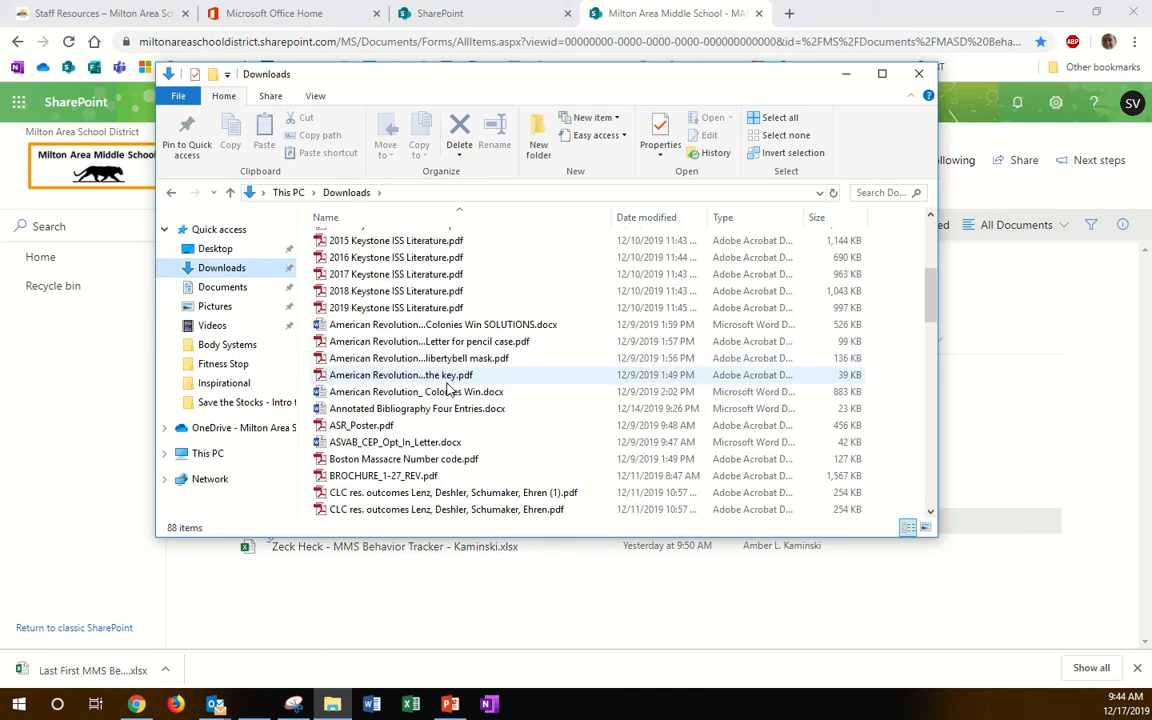
scroll(447, 389, down, 7)
scroll(443, 385, down, 2)
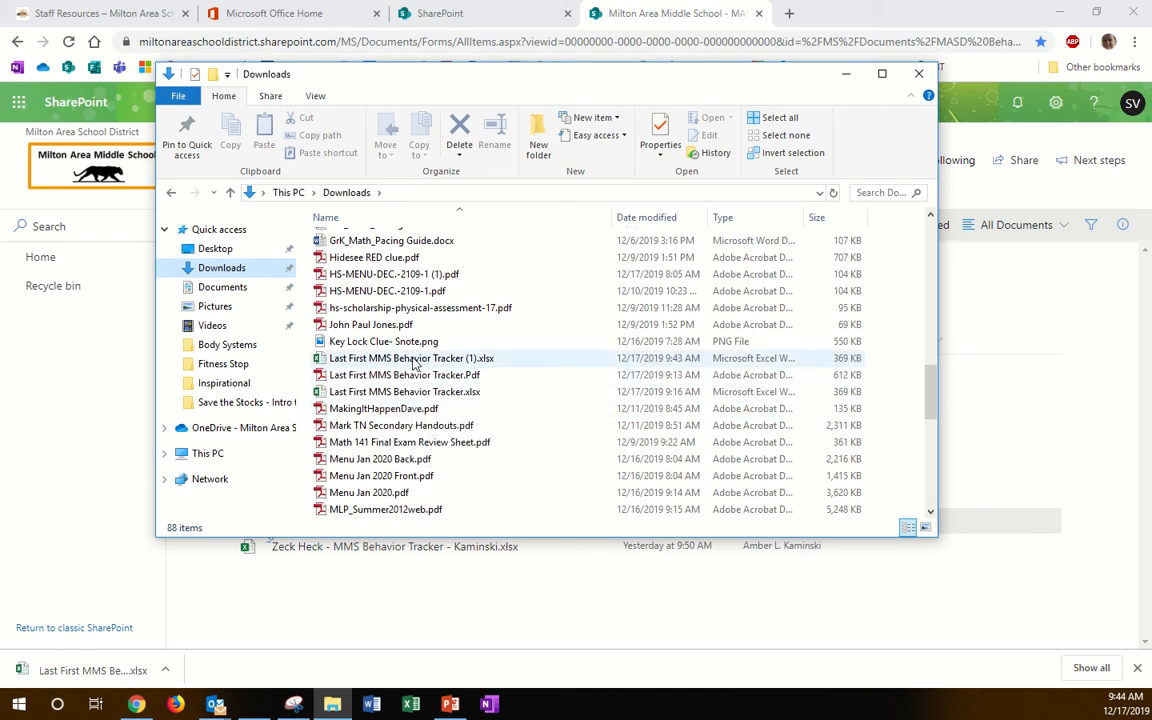
double_click(416, 360)
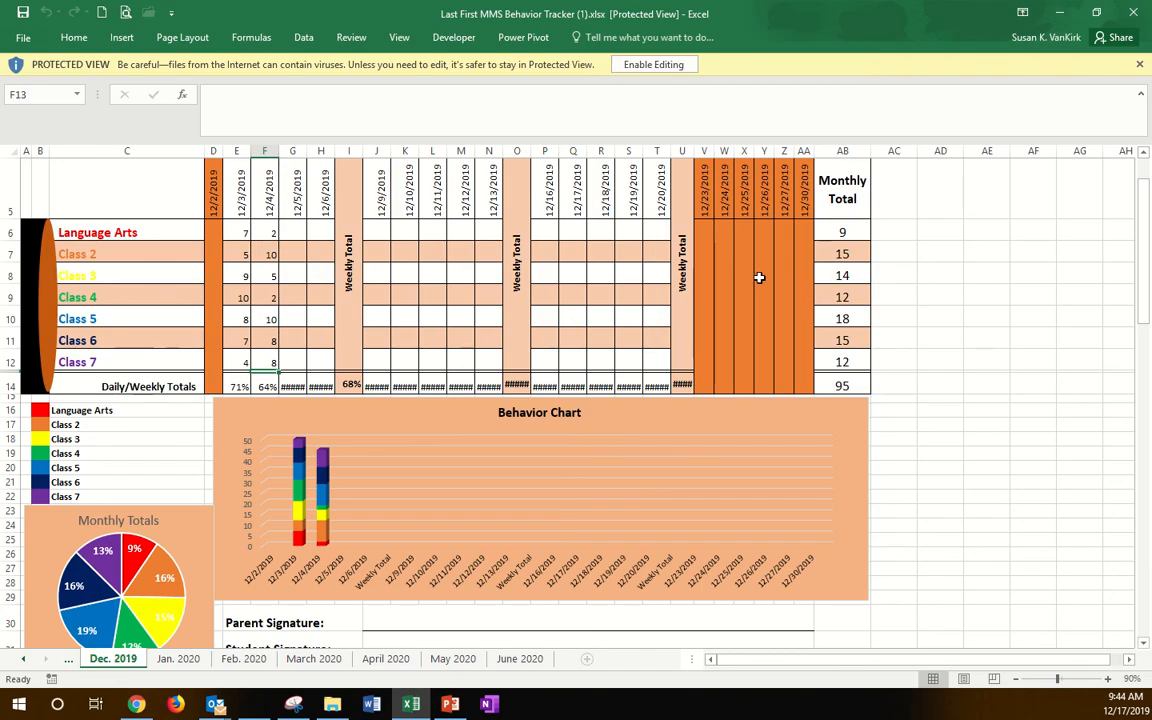
click(650, 66)
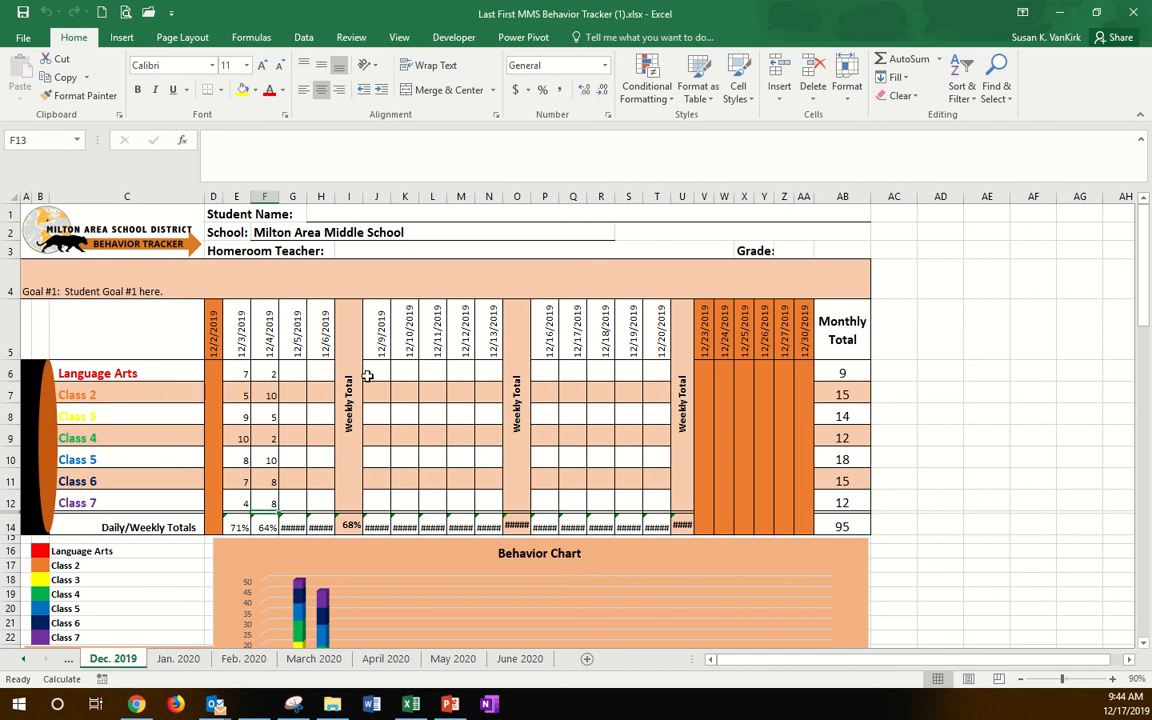
Step: Open the print preview of the Dec. 2019 sheet and look through the Goal #1, Goal 2 and Goal #3 pages
click(23, 40)
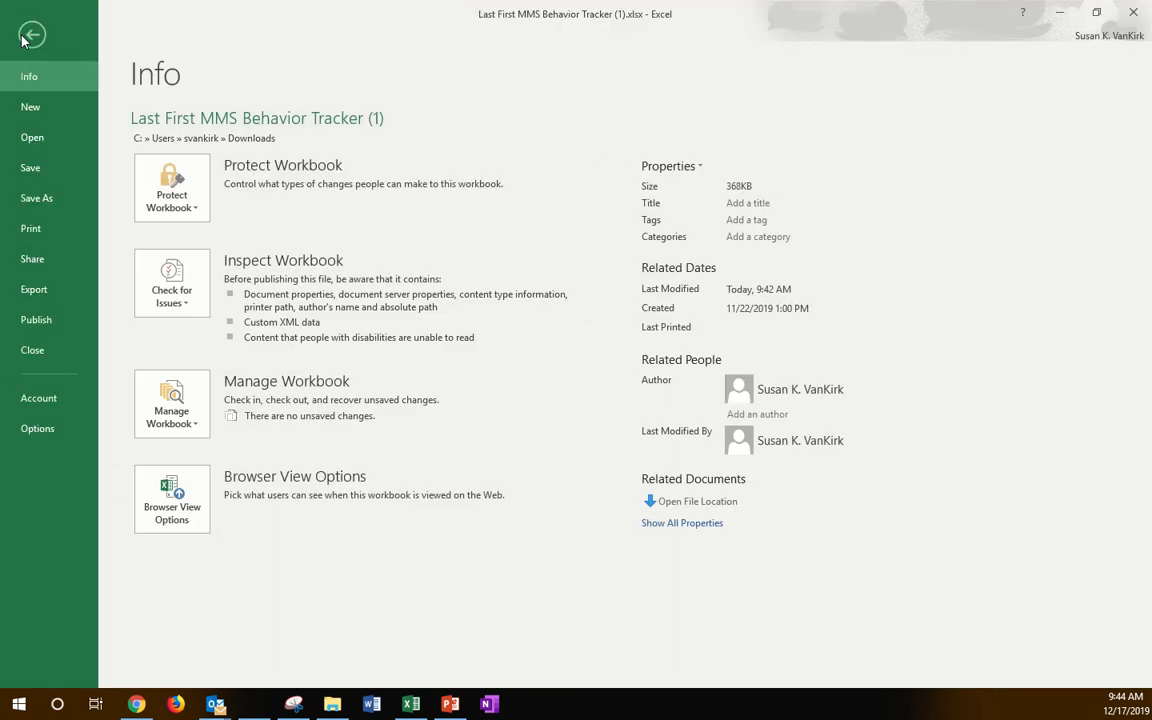
click(35, 233)
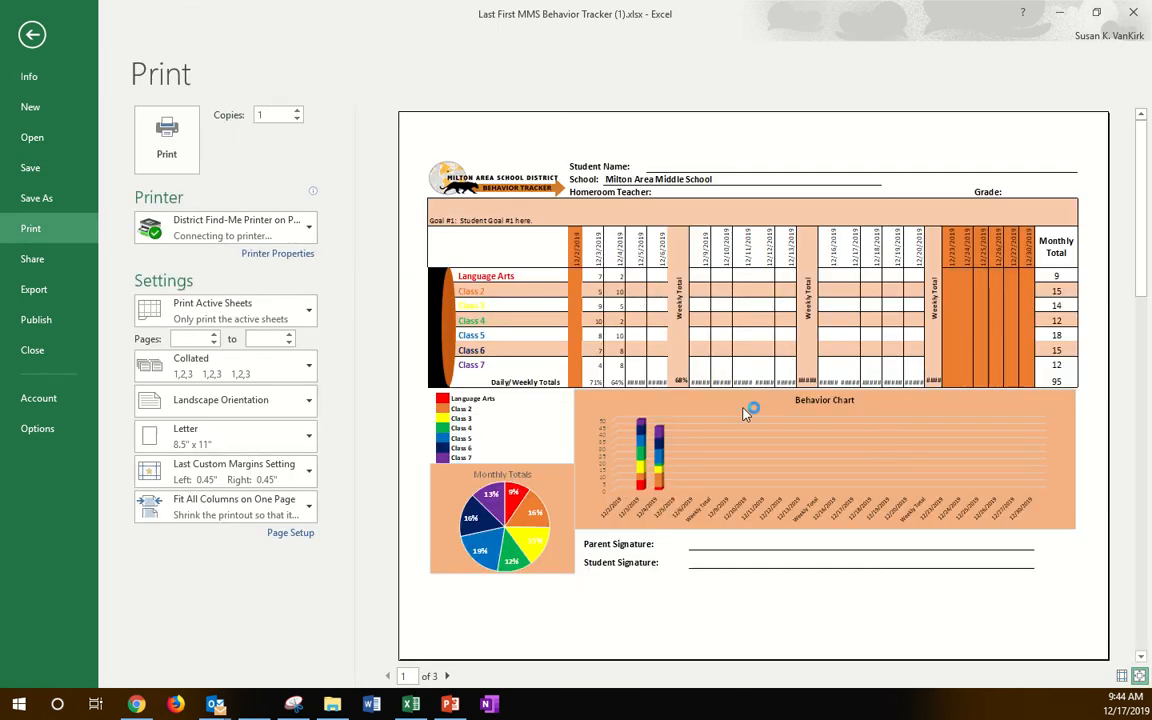
click(449, 677)
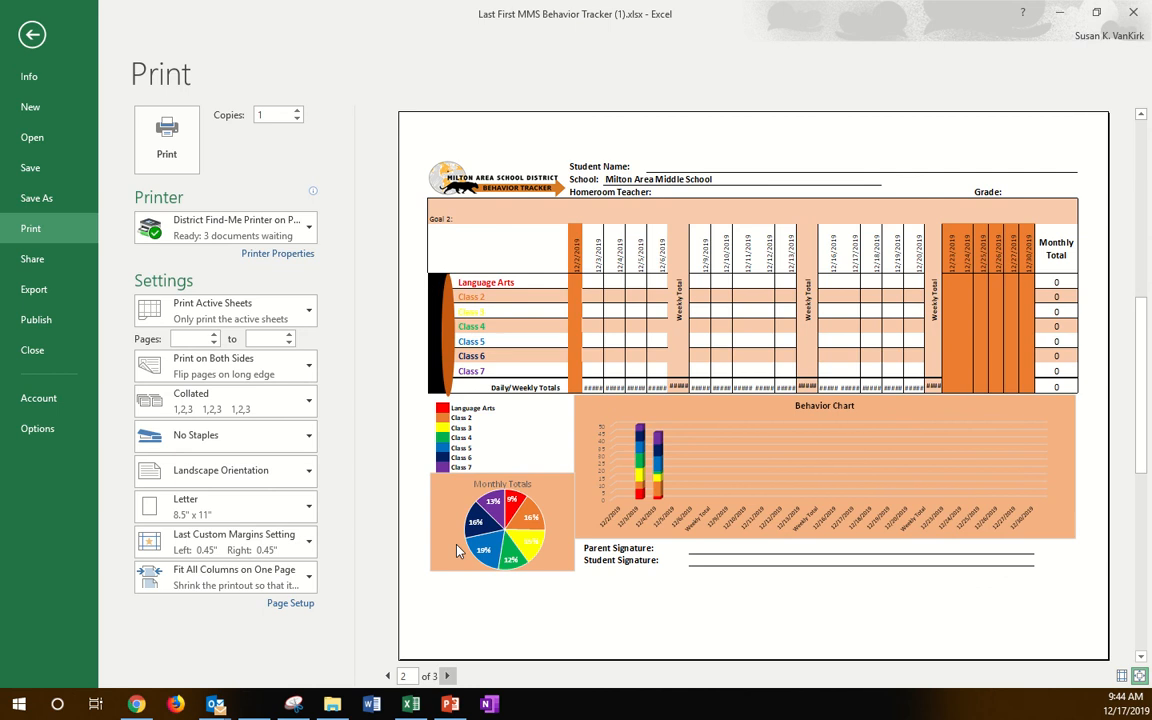
click(448, 676)
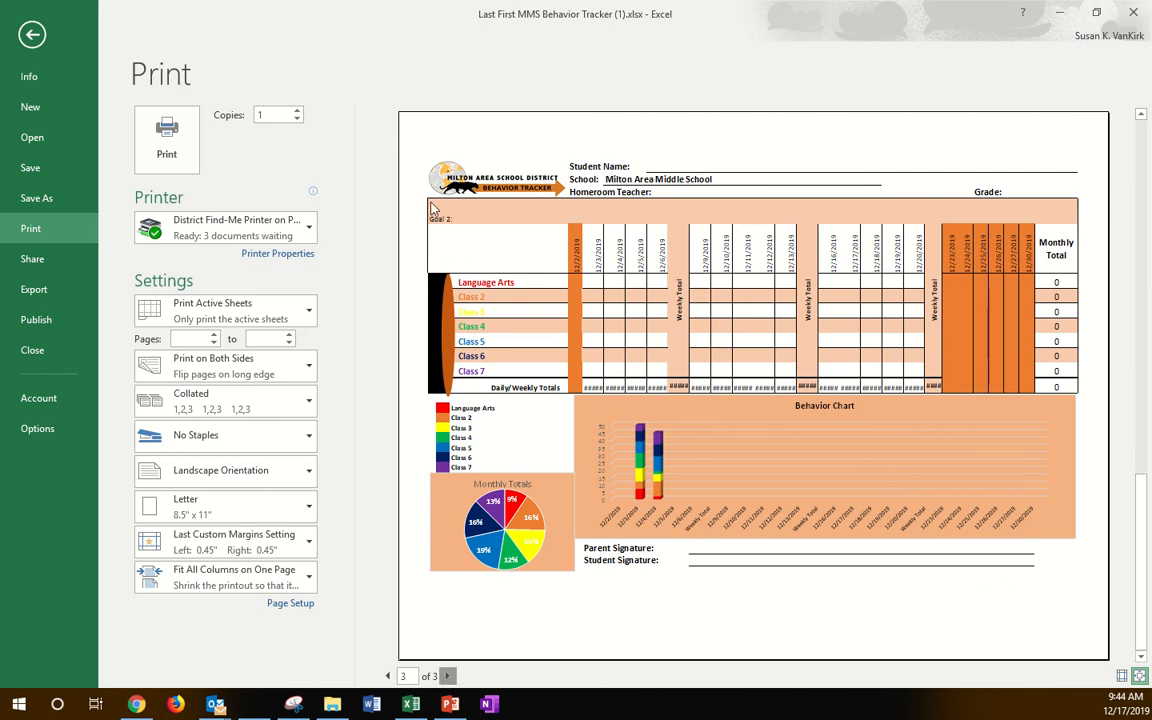
click(388, 676)
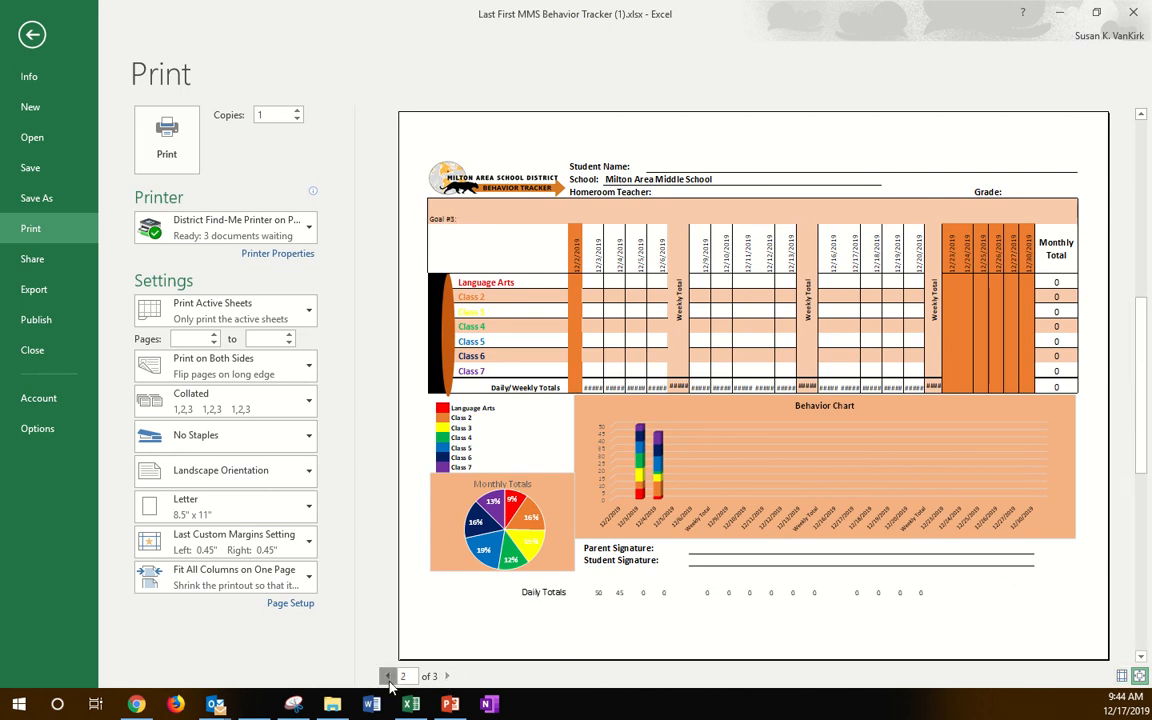
click(388, 677)
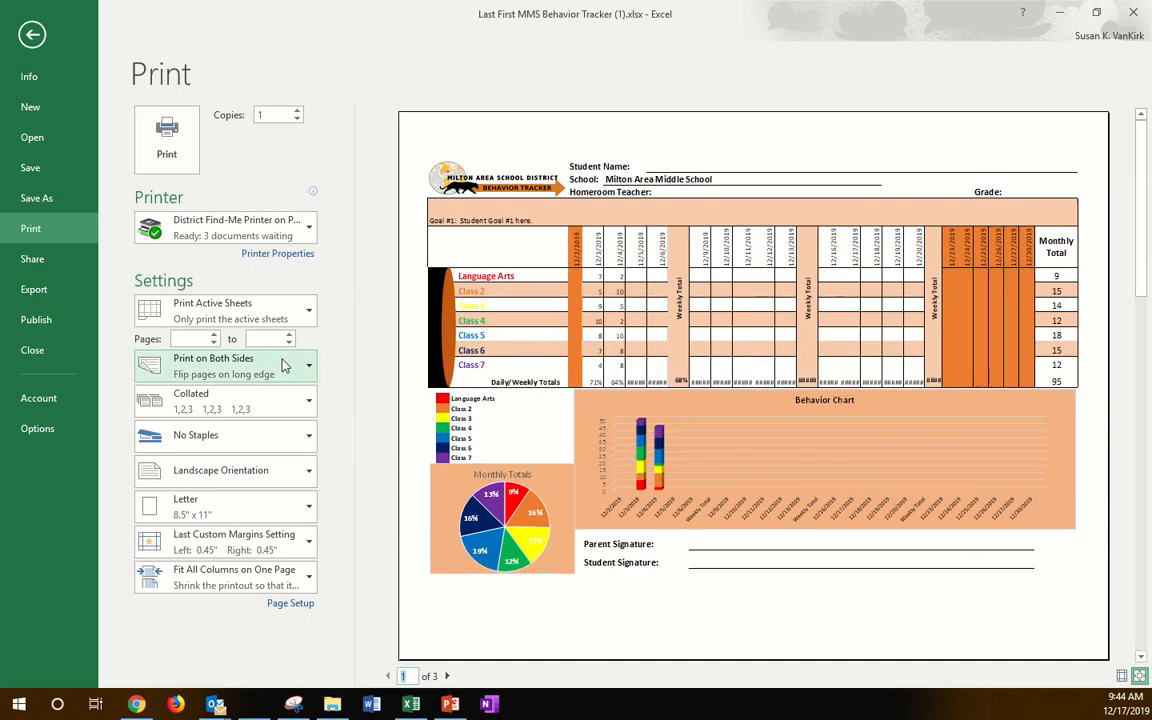
Step: Limit the printout to pages 1 to 1 and turn off Xerox Black and White in the District Find-Me Printer's properties
click(190, 339)
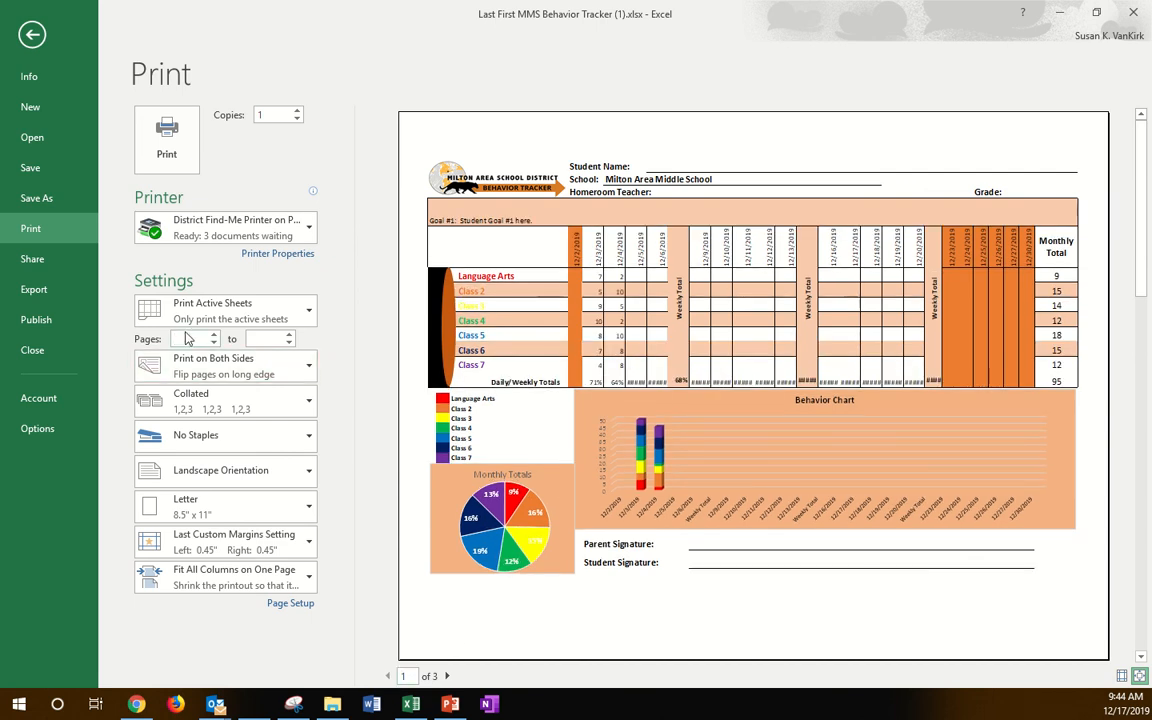
text(11)
click(277, 253)
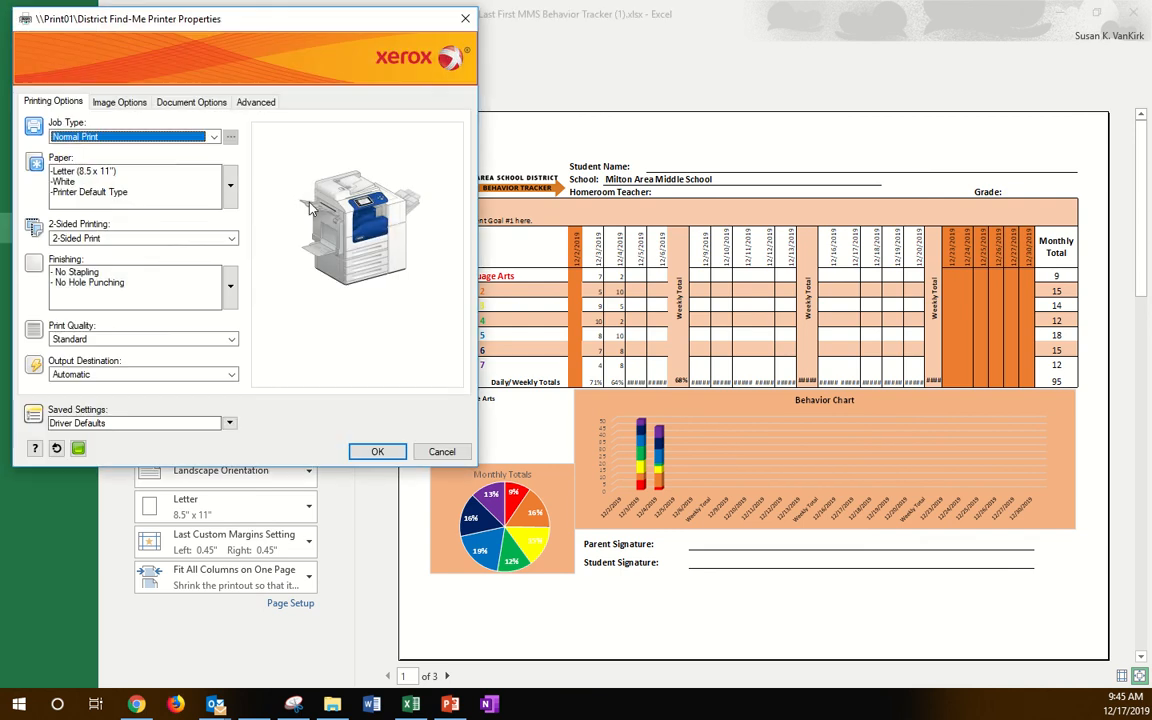
click(118, 102)
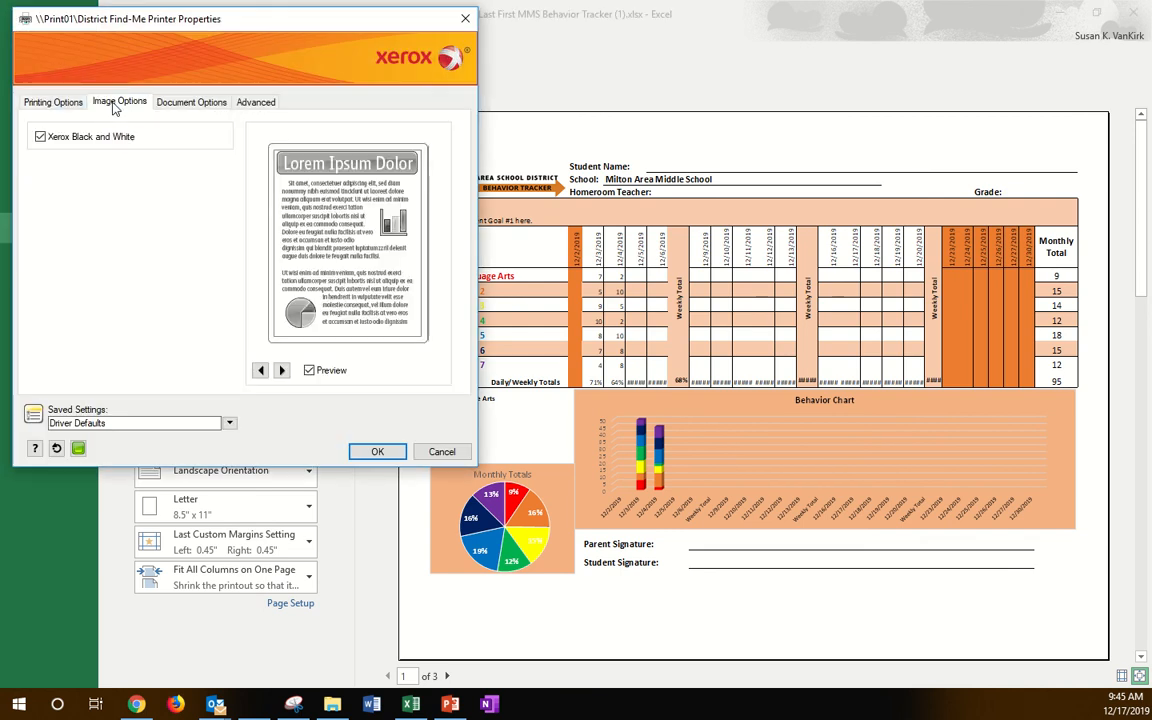
click(40, 139)
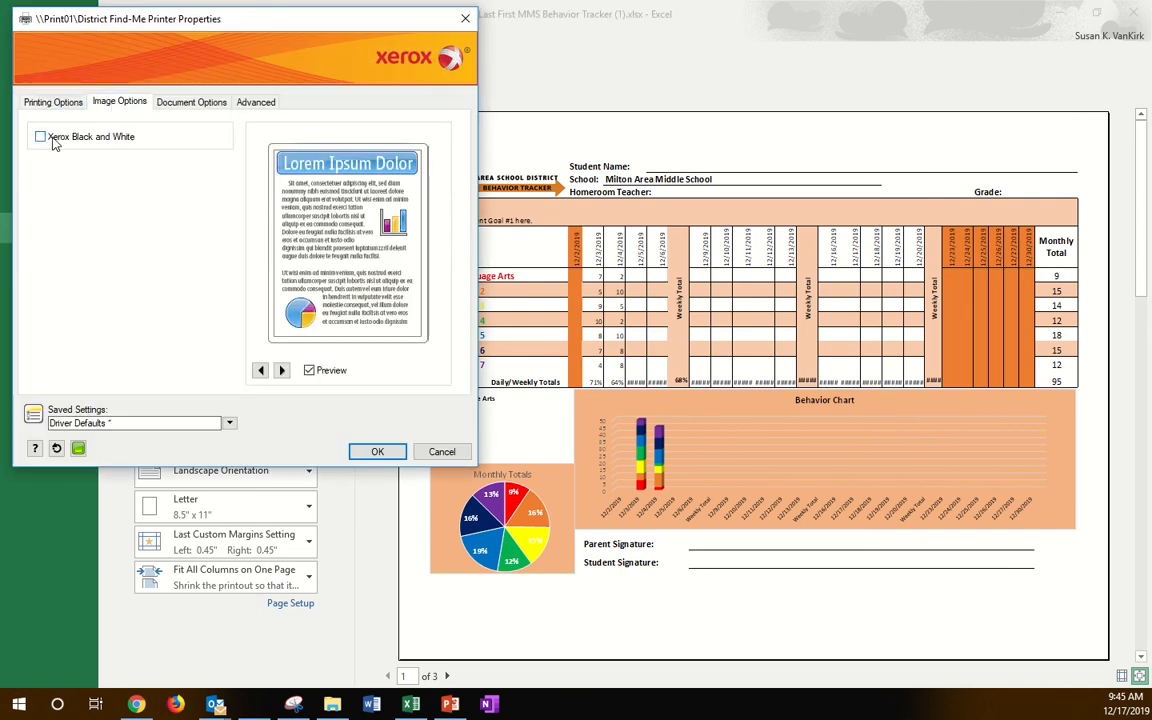
Step: Set the printer's 2-Sided Printing option to 1-Sided Print and accept the printer properties
click(55, 103)
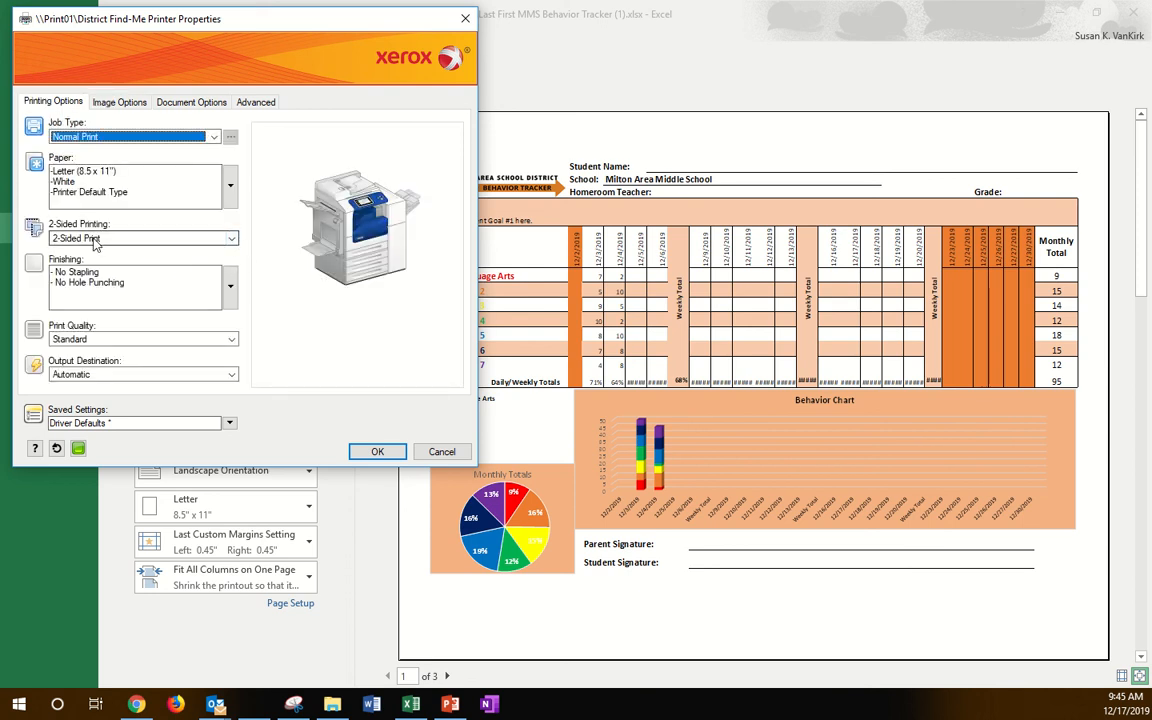
click(232, 239)
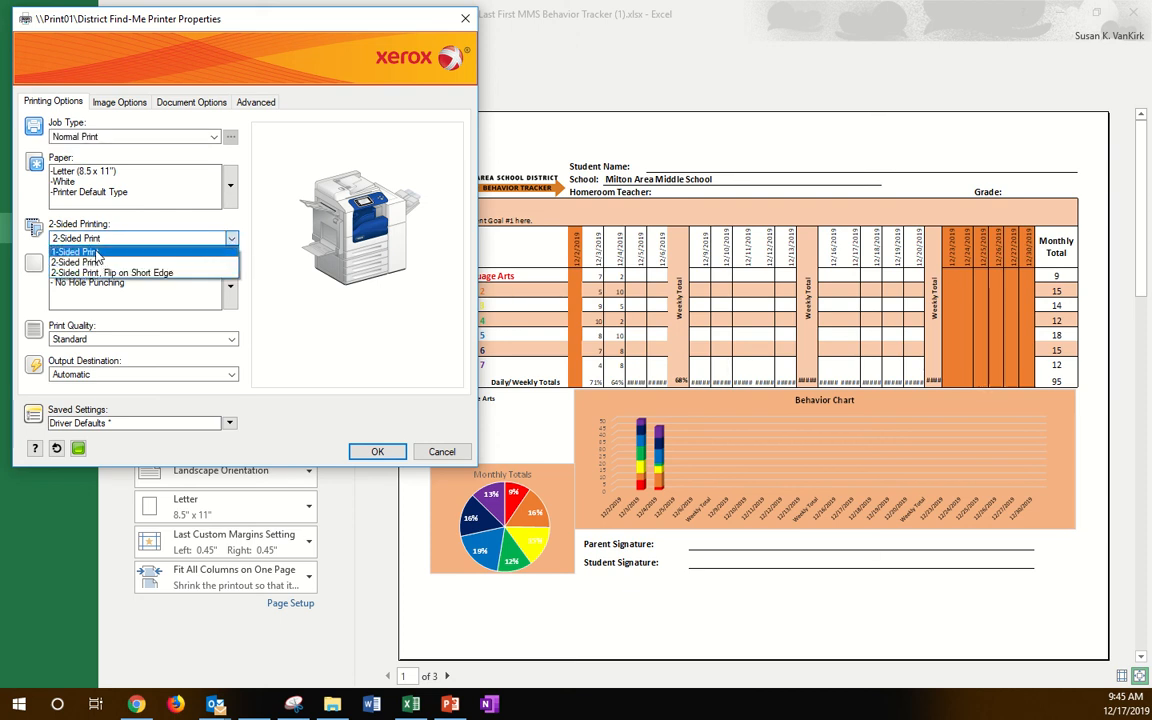
click(120, 252)
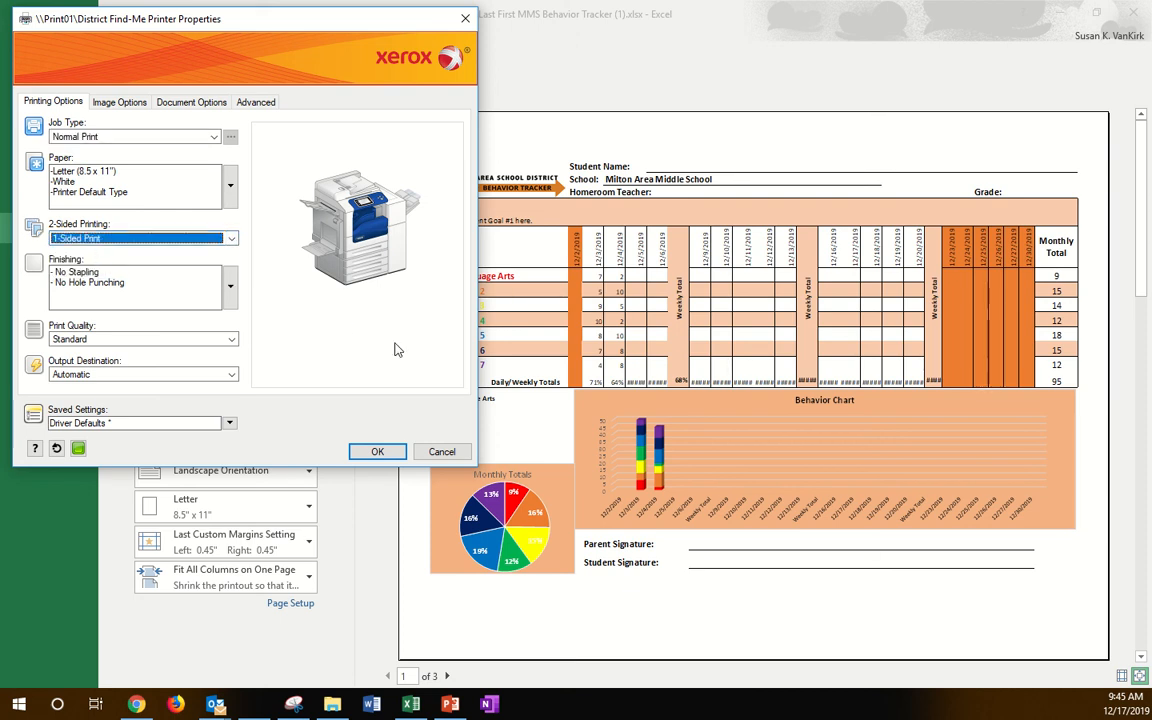
click(377, 451)
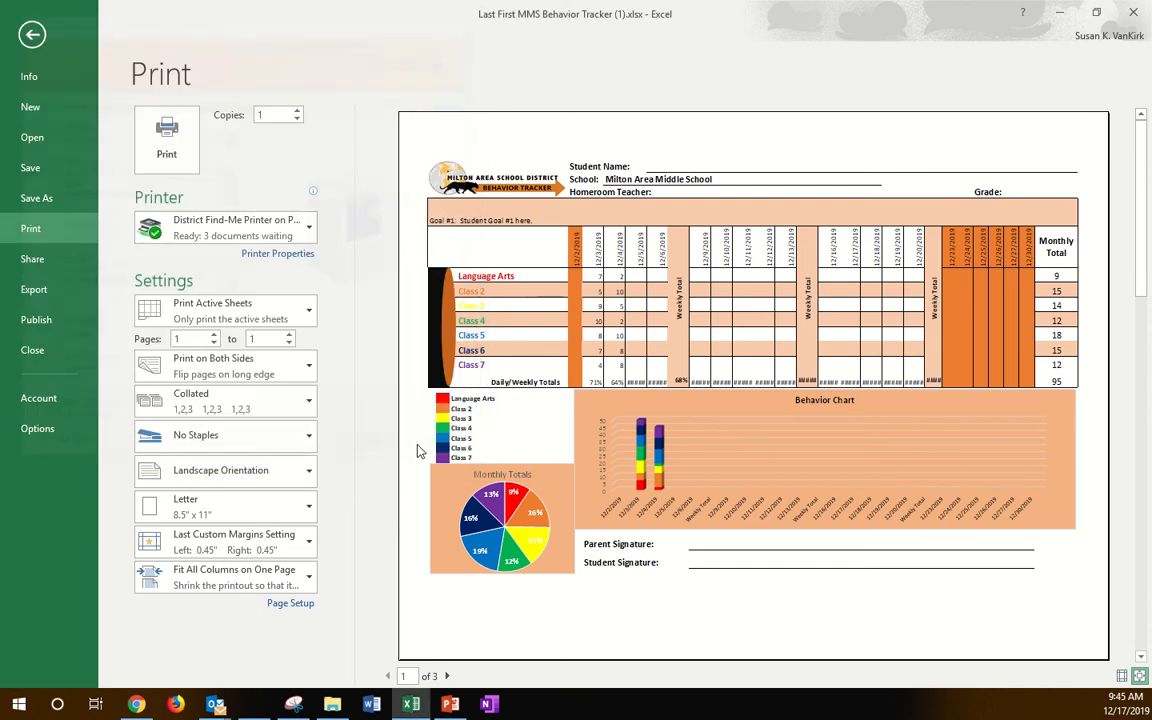
Step: Print the Dec. 2019 page, and close the workbook and the Downloads folder window
click(170, 140)
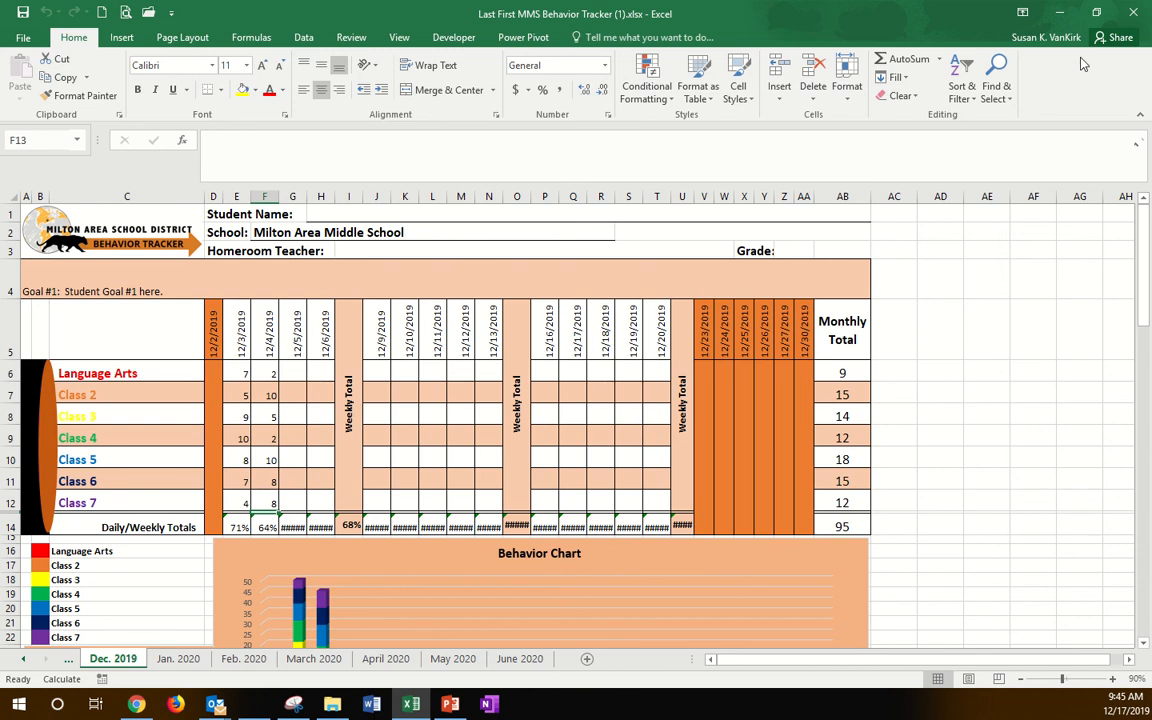
click(1133, 12)
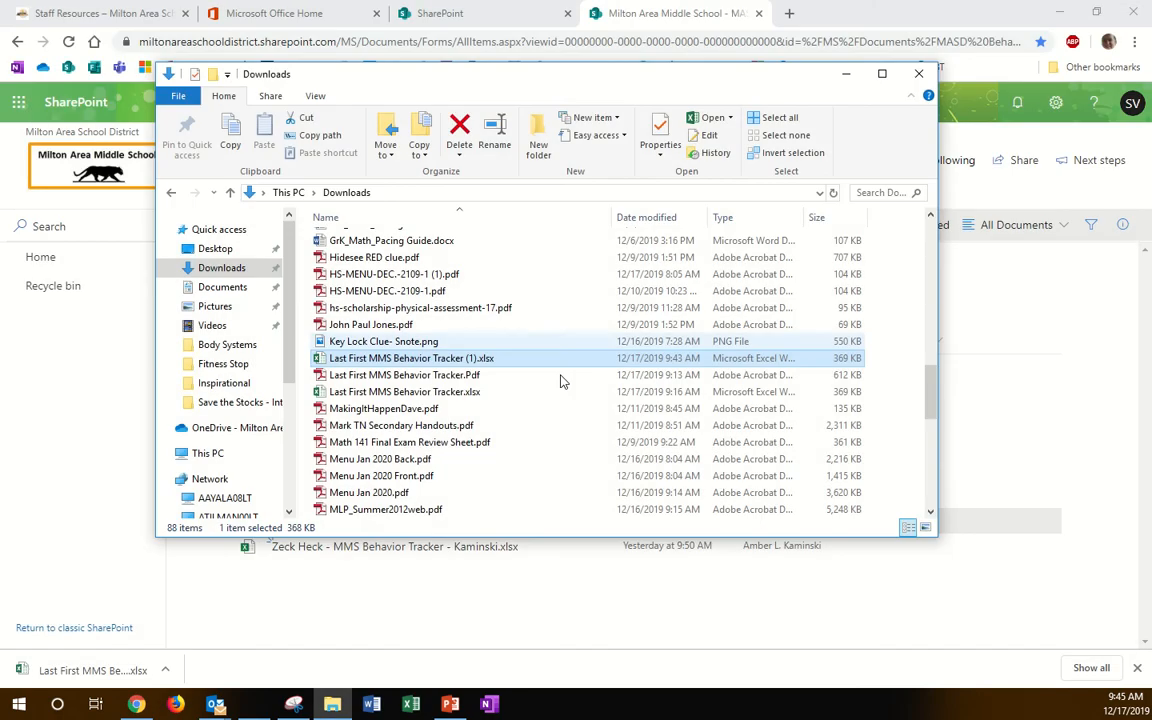
click(920, 74)
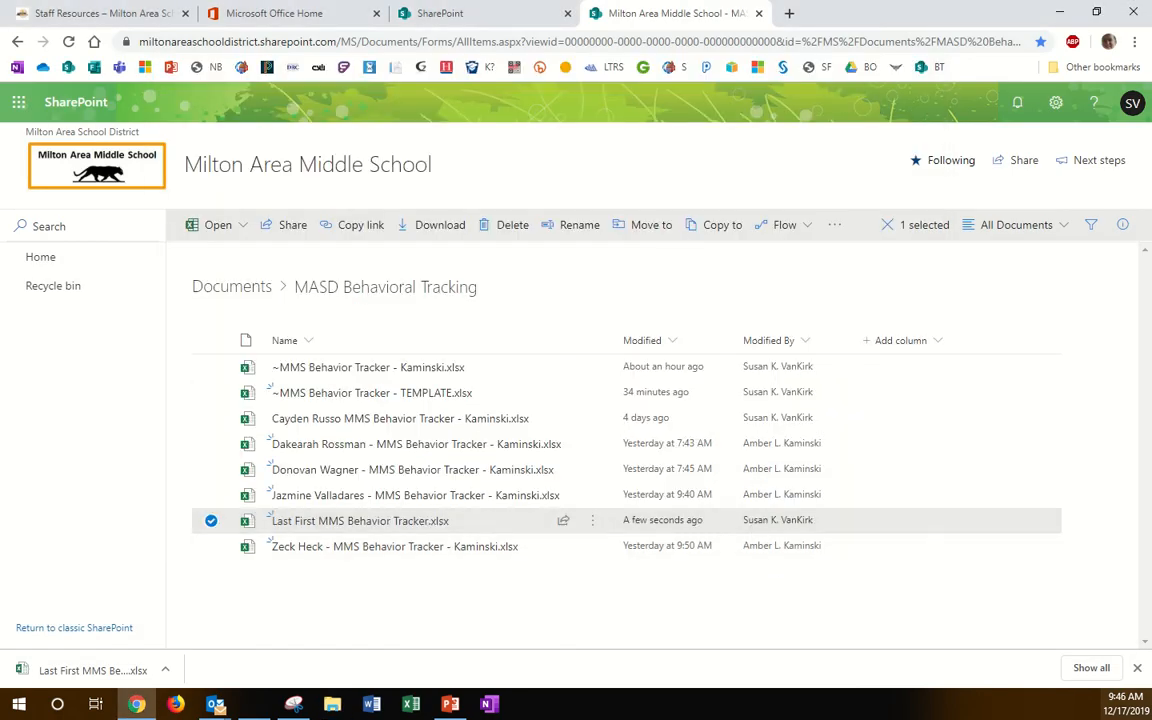